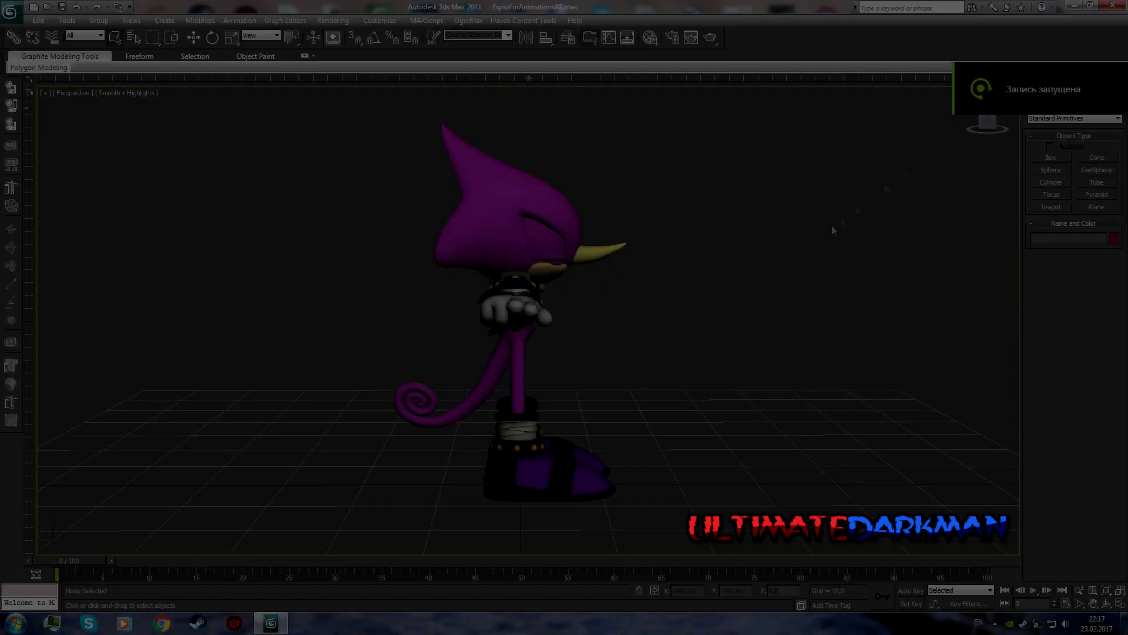
Step: Select the Foot_R bone and rotate the Hips about 86 degrees
key(w)
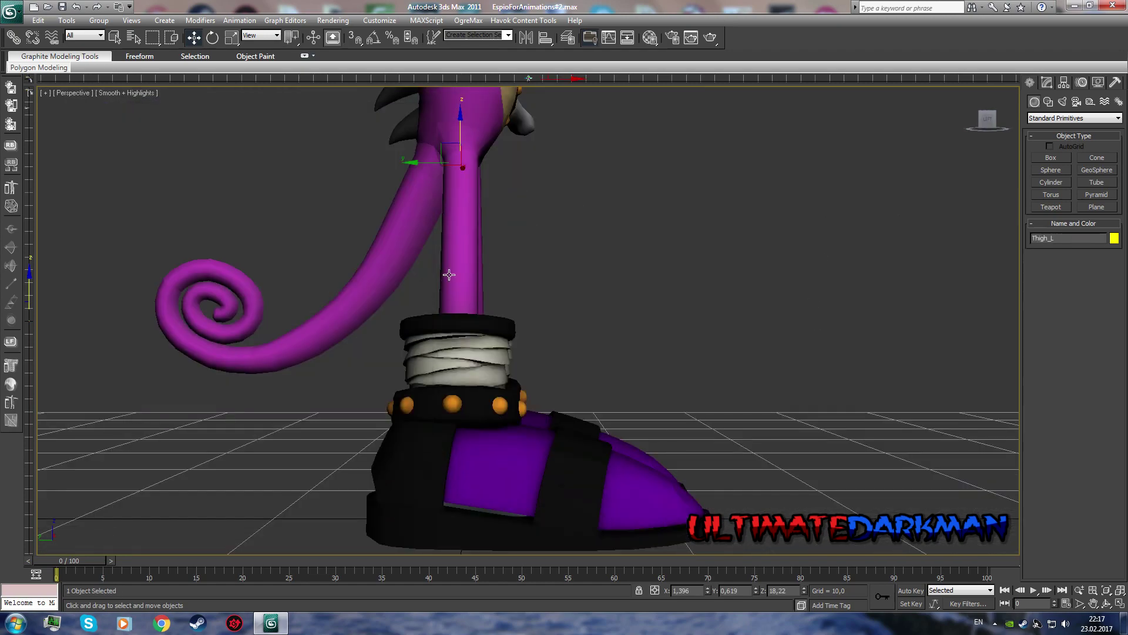
key(e)
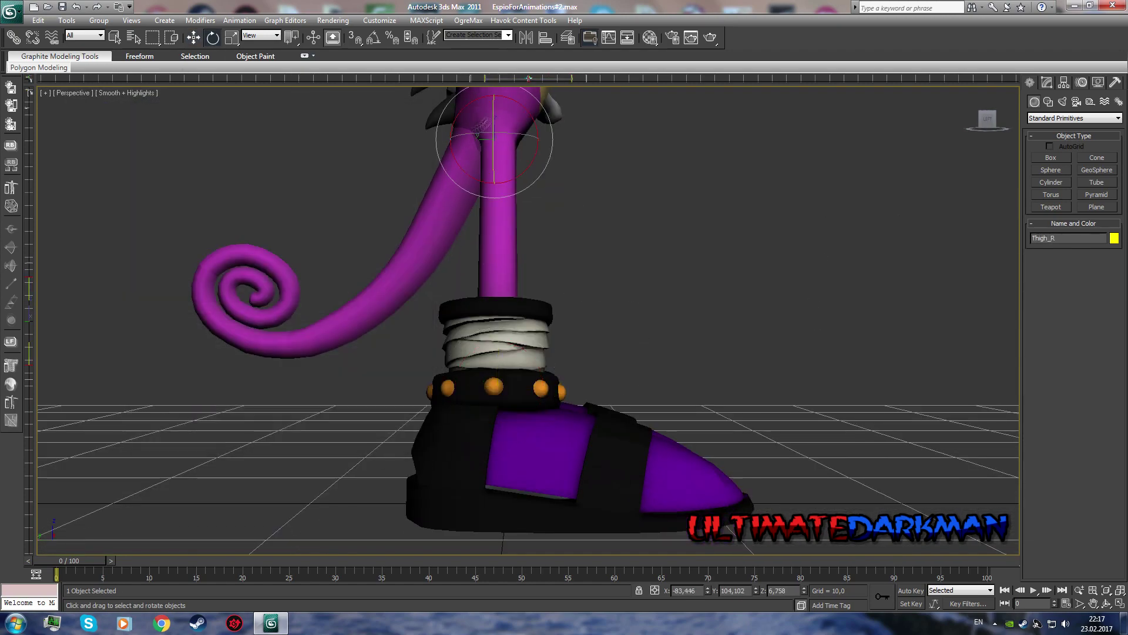
key(h)
double_click(227, 329)
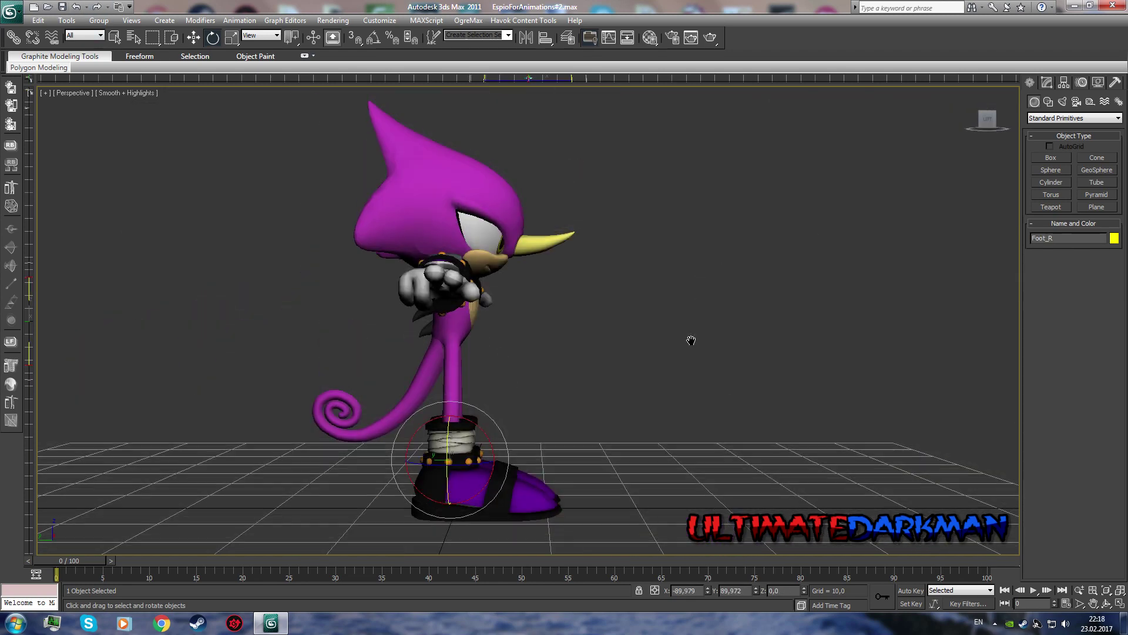
drag(458, 353, 578, 368)
key(w)
scroll(482, 244, up, 3)
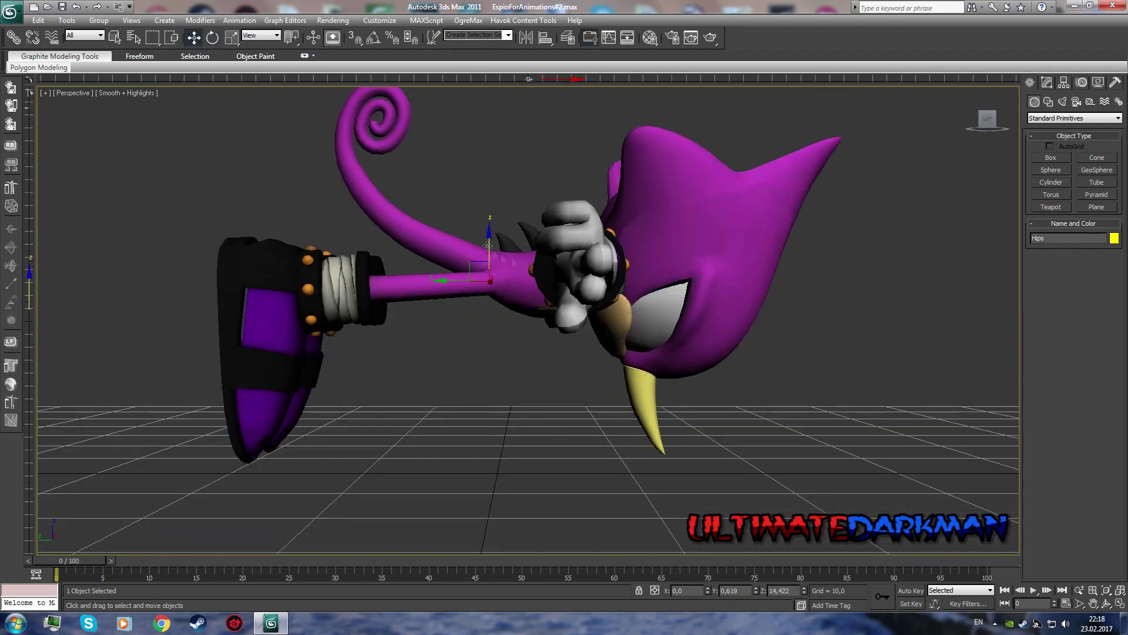
Step: Select the Neck, bend the neck and head downward, then select two bones
key(h)
double_click(156, 244)
key(e)
drag(517, 253, 518, 317)
key(h)
scroll(229, 304, down, 13)
click(346, 432)
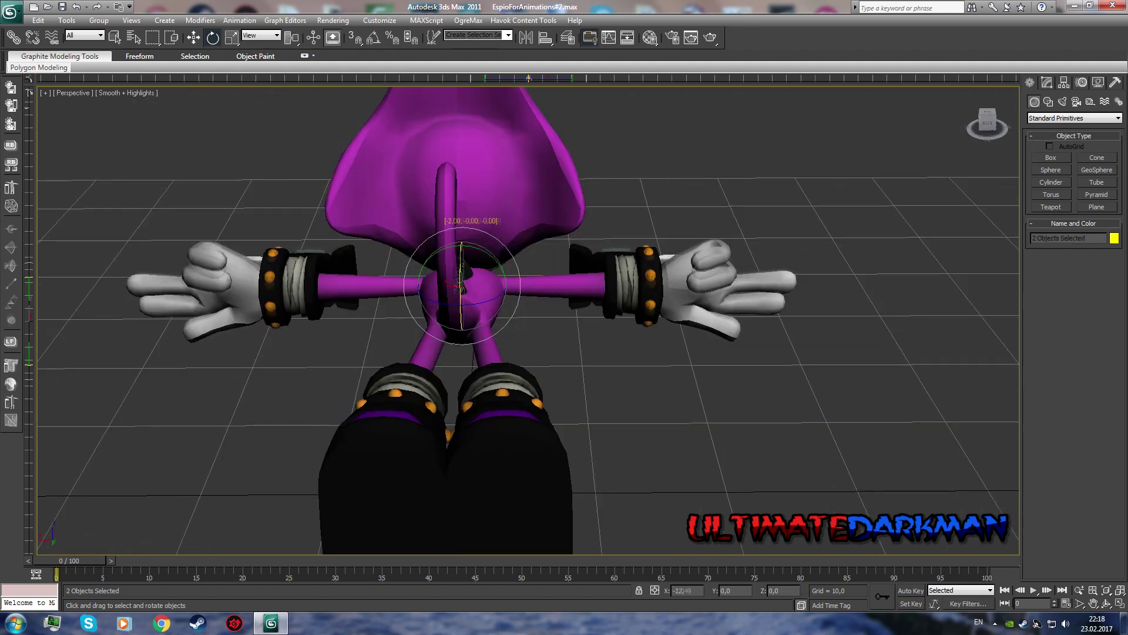
Step: Select the UpperArm_L and UpperArm_R bones to lower the arms
key(h)
scroll(229, 304, down, 10)
click(194, 262)
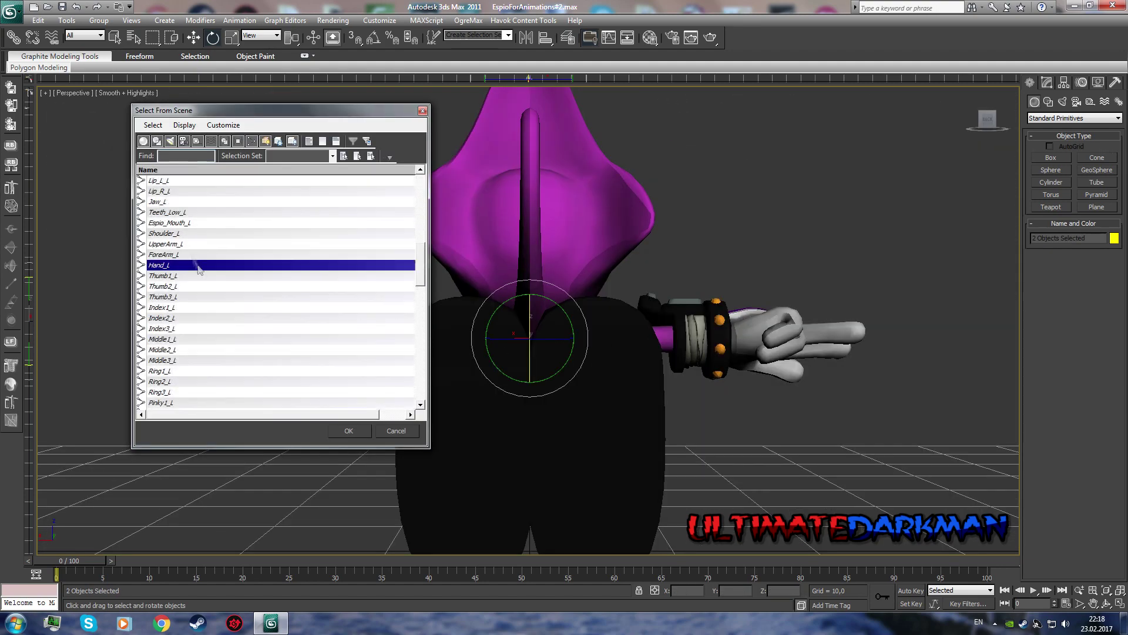
click(347, 432)
key(h)
click(167, 254)
click(347, 432)
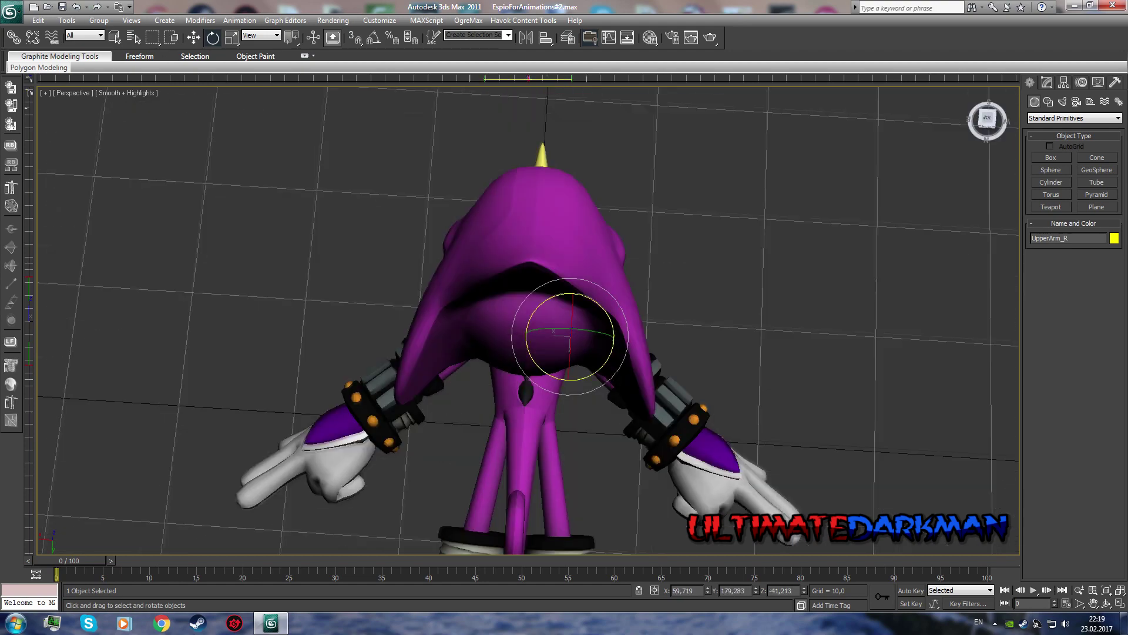
Step: Try rotating Thigh_L and Thigh_R, undoing both leg rotations
key(h)
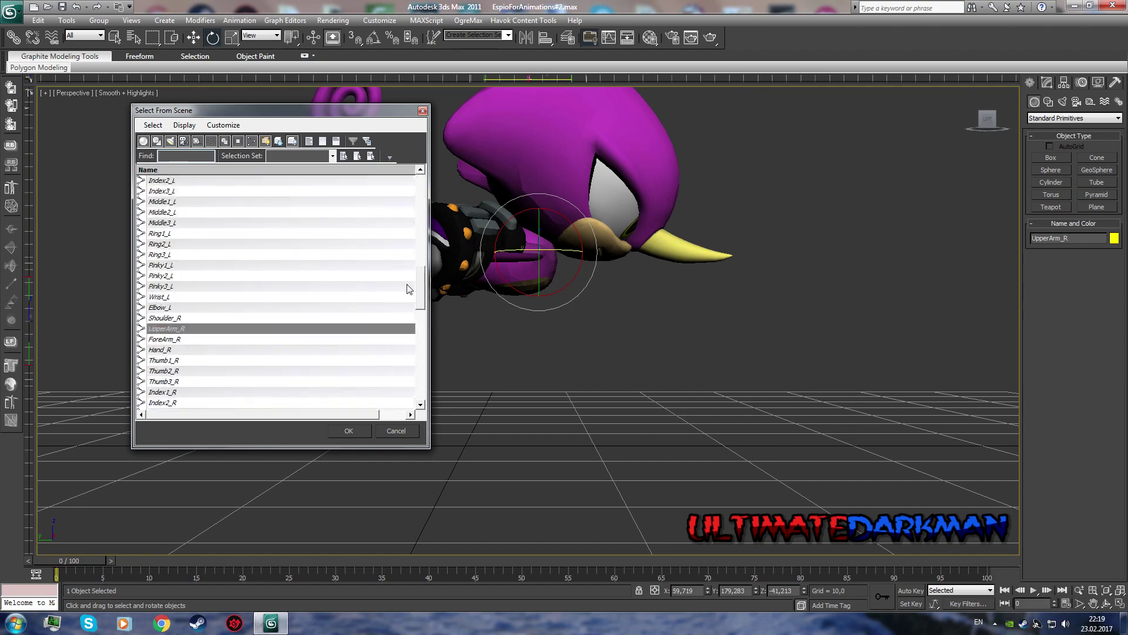
double_click(156, 223)
key(ctrl+z)
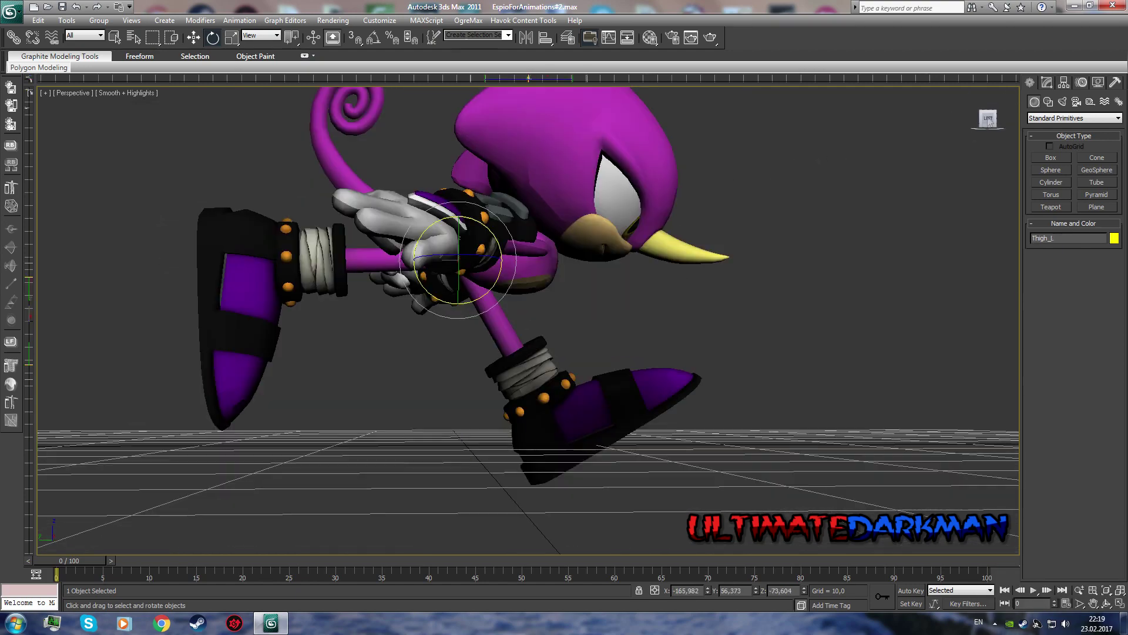
key(h)
double_click(156, 231)
drag(445, 328, 529, 329)
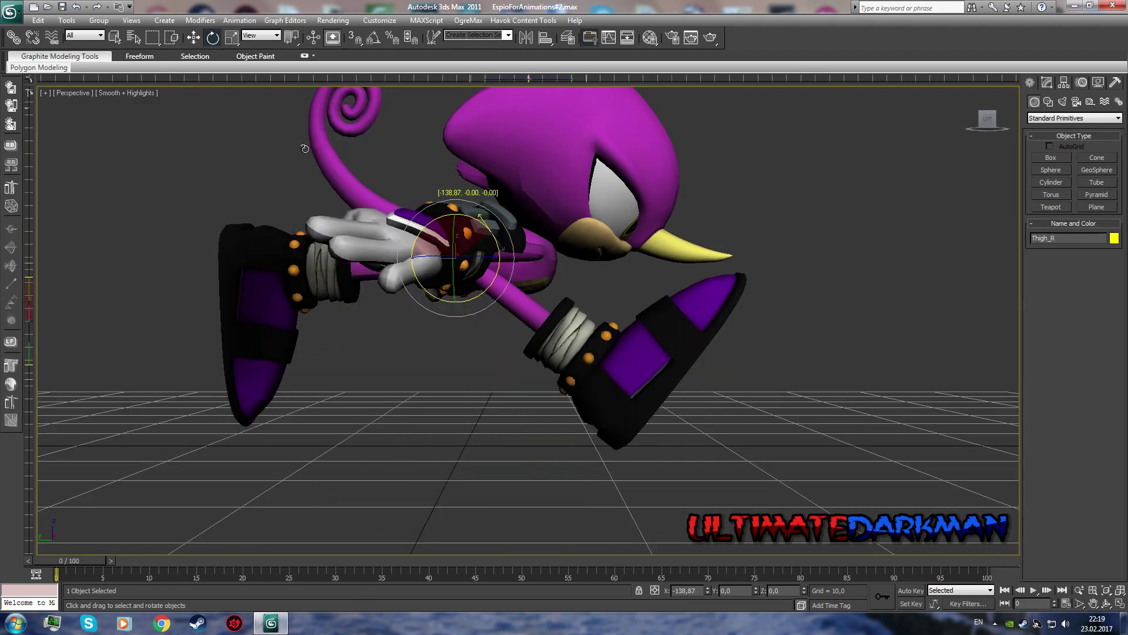
key(ctrl+z)
key(h)
ctrl+double_click(213, 359)
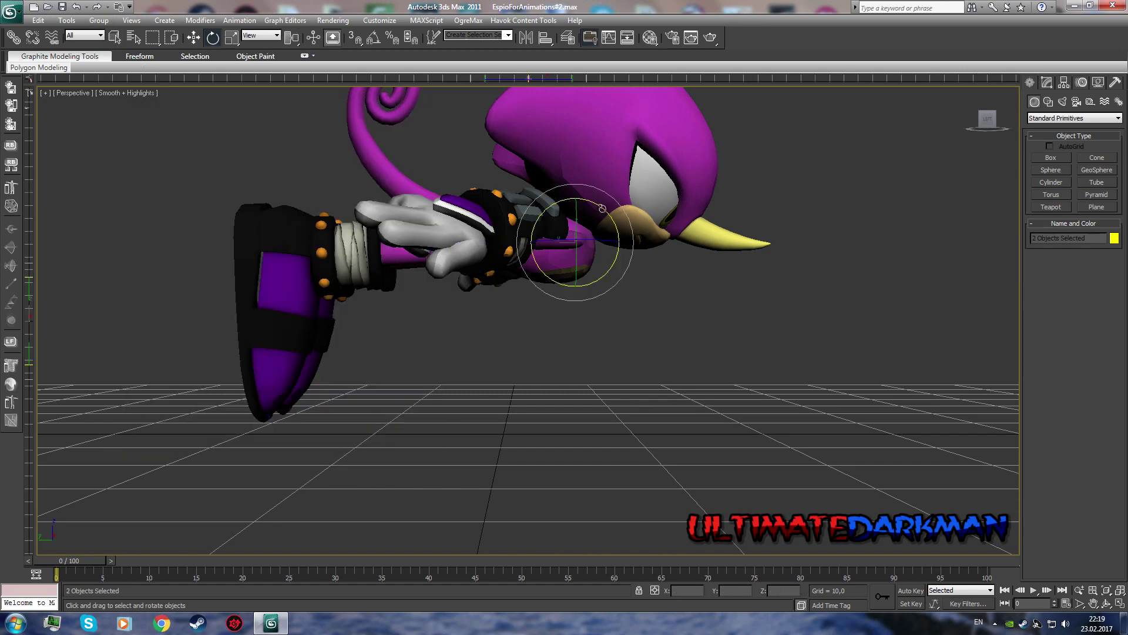
Step: Rotate the right thigh about -136 degrees and bend the right calf about 118 degrees
key(h)
double_click(157, 231)
mouse_move(470, 277)
mouse_down()
mouse_move(349, 137)
mouse_move(498, 289)
mouse_up()
key(h)
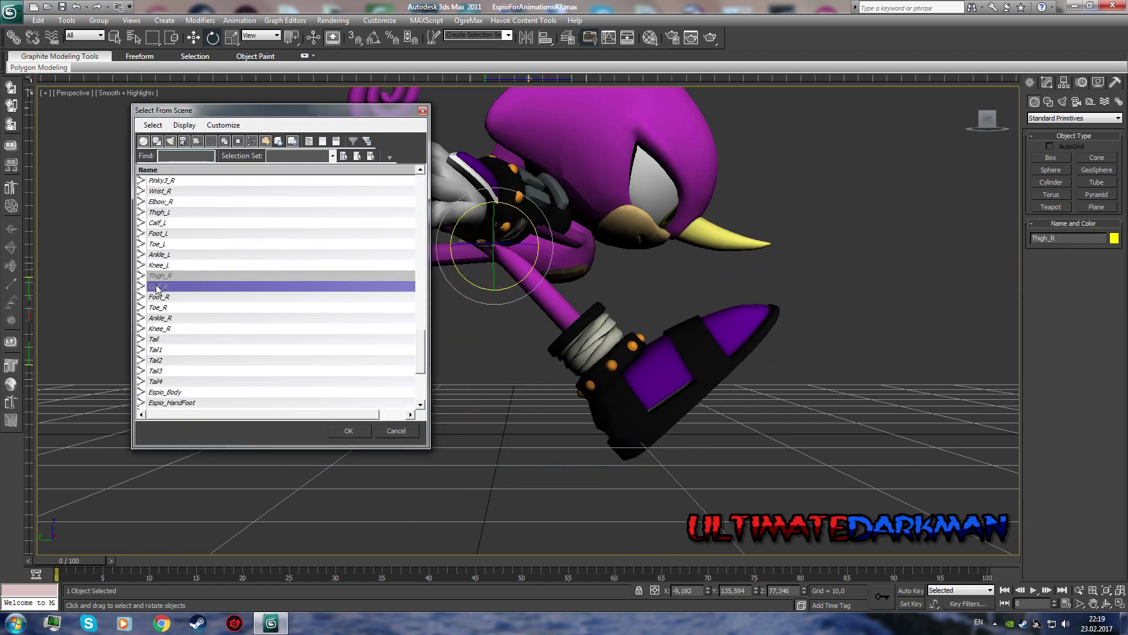
double_click(158, 286)
drag(564, 277, 677, 340)
alt+middle_drag(691, 344, 412, 347)
Step: Rotate the left thigh about -92 degrees and bend the left calf about 29 degrees
key(h)
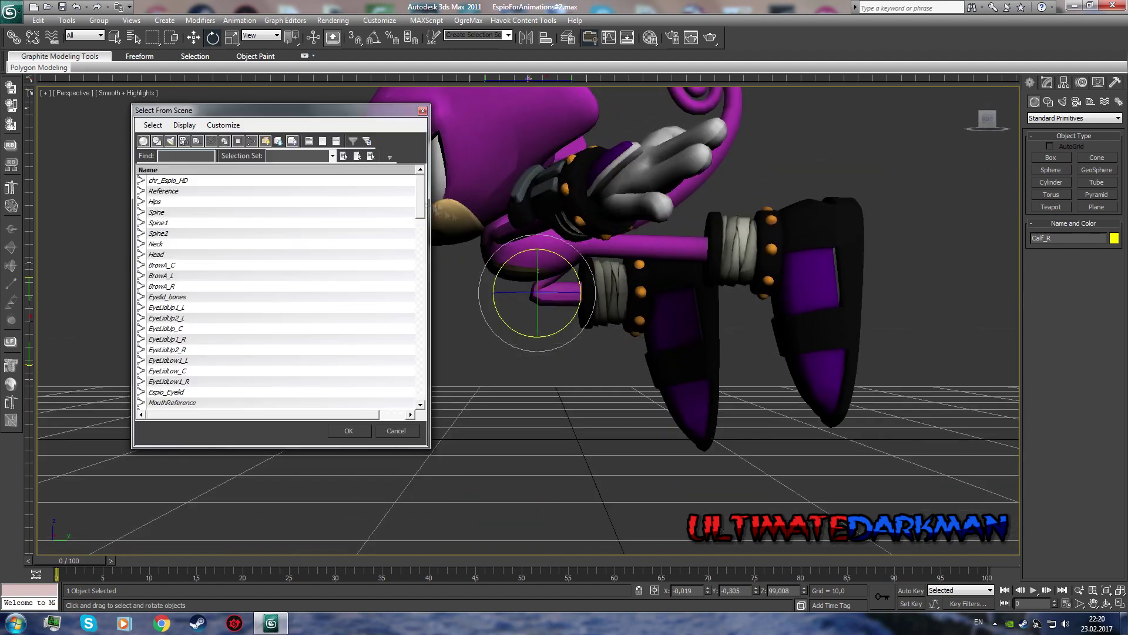
double_click(157, 234)
drag(629, 218, 698, 271)
scroll(663, 252, up, 3)
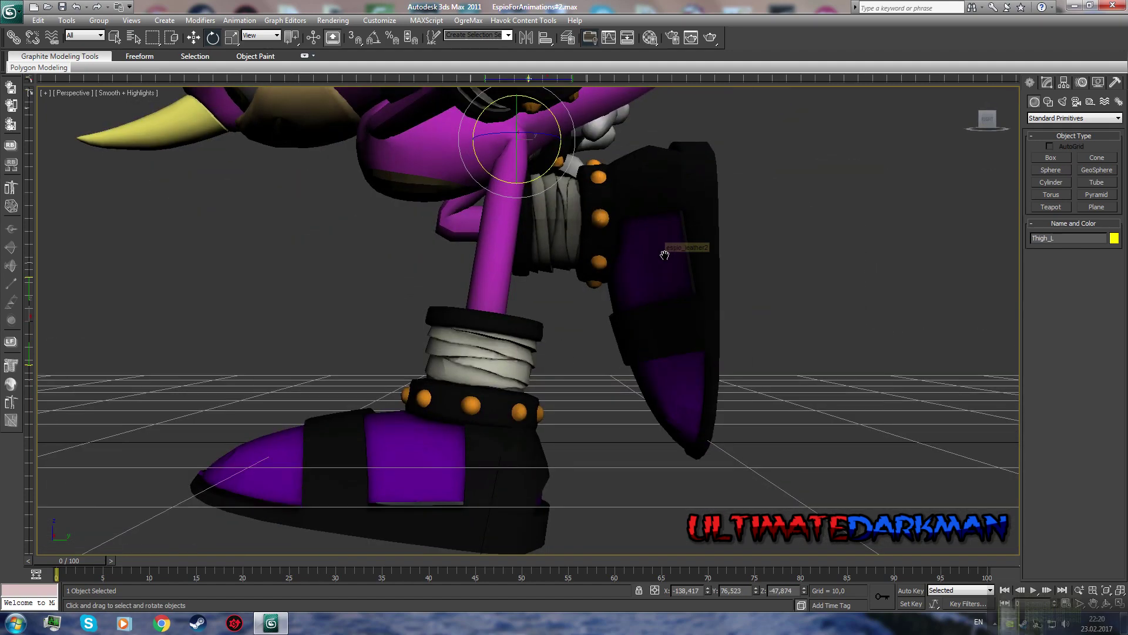
scroll(685, 262, down, 3)
key(h)
key(Escape)
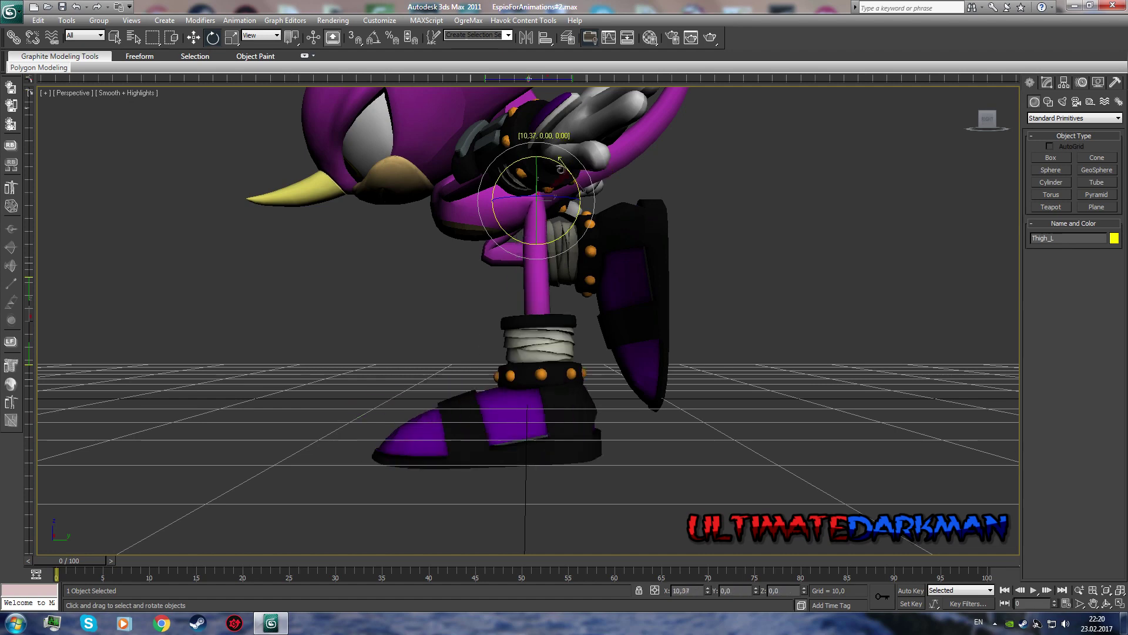
key(h)
double_click(182, 255)
drag(564, 235, 532, 225)
Step: Select the Foot_L and Ankle_L bones and frame the left foot in view
key(h)
double_click(188, 266)
scroll(611, 240, up, 2)
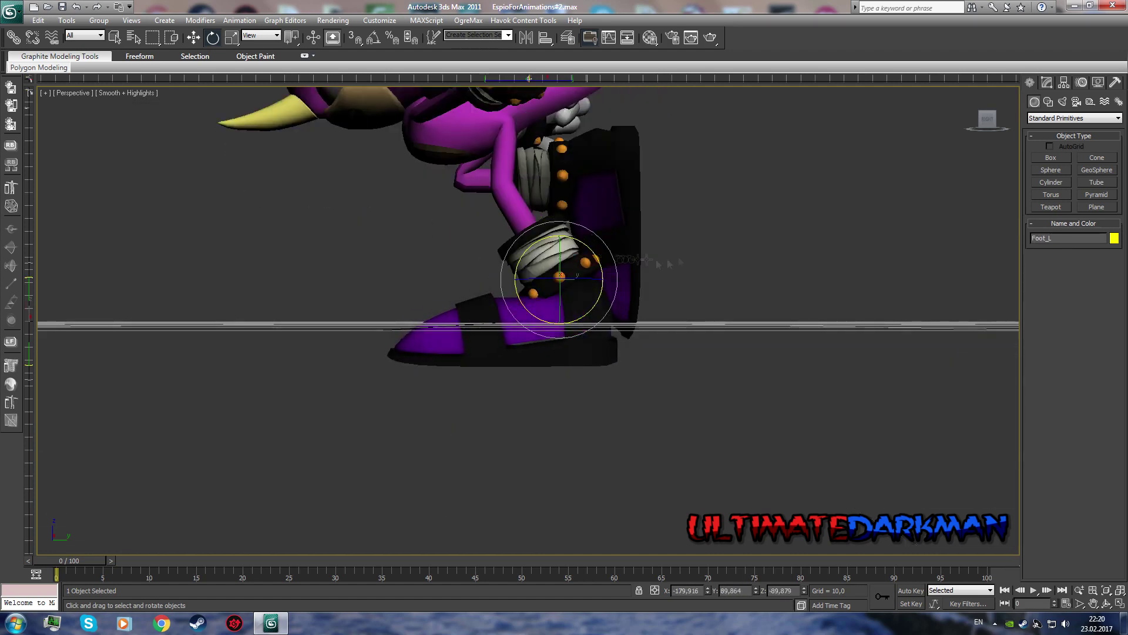
key(h)
double_click(194, 276)
middle_drag(730, 285, 741, 262)
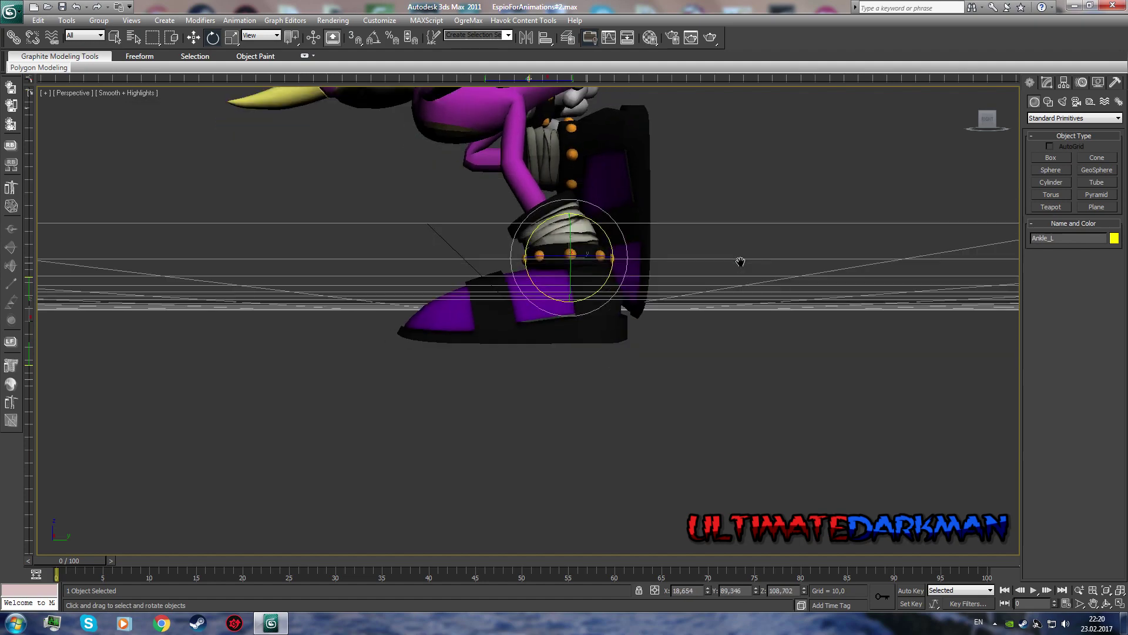
key(h)
double_click(188, 231)
mouse_move(758, 94)
middle_down()
mouse_move(810, 205)
mouse_move(529, 212)
middle_up()
Step: Select all 102 objects, key the rig at frame 0, and enable Set Key mode
key(h)
key(Escape)
key(h)
key(ctrl+a)
key(Return)
click(911, 603)
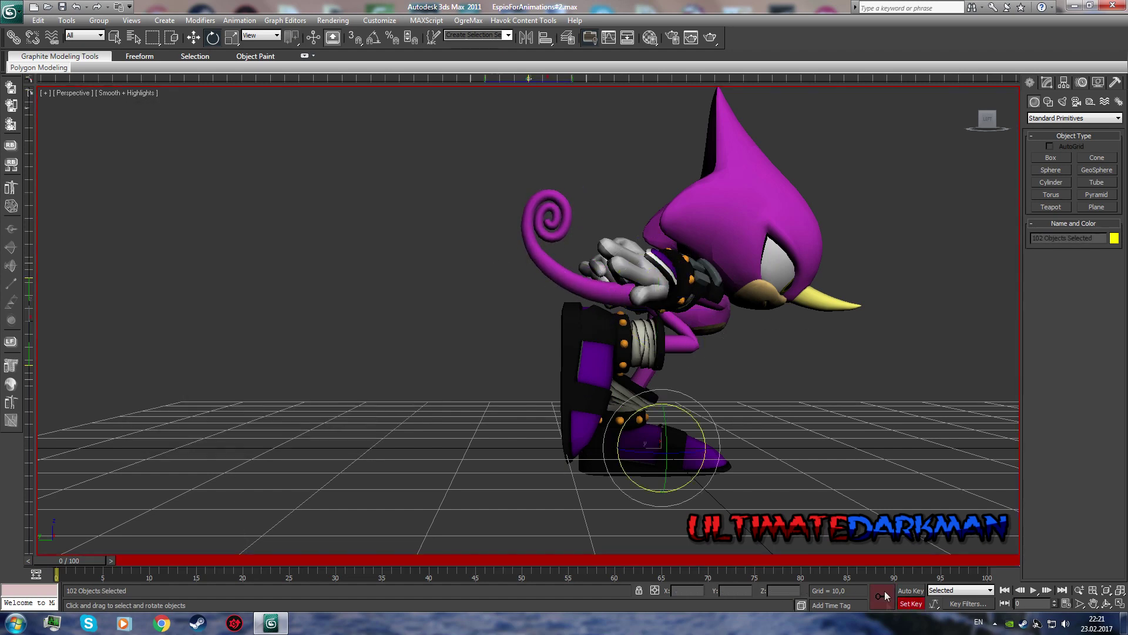
Step: Set the animation length to 8 frames, go to frame 1 and enable Auto Key
click(1067, 603)
key(Return)
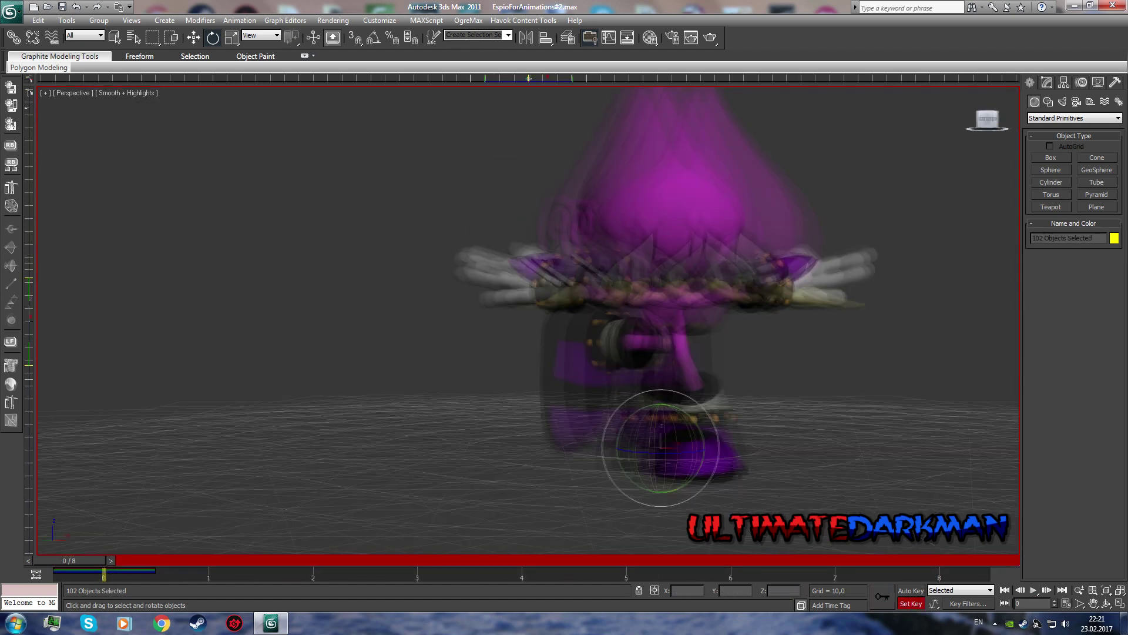
alt+middle_drag(587, 265, 294, 265)
key(period)
key(n)
Step: Move the Hips bone and rotate the left thigh about 48 degrees
key(h)
double_click(196, 202)
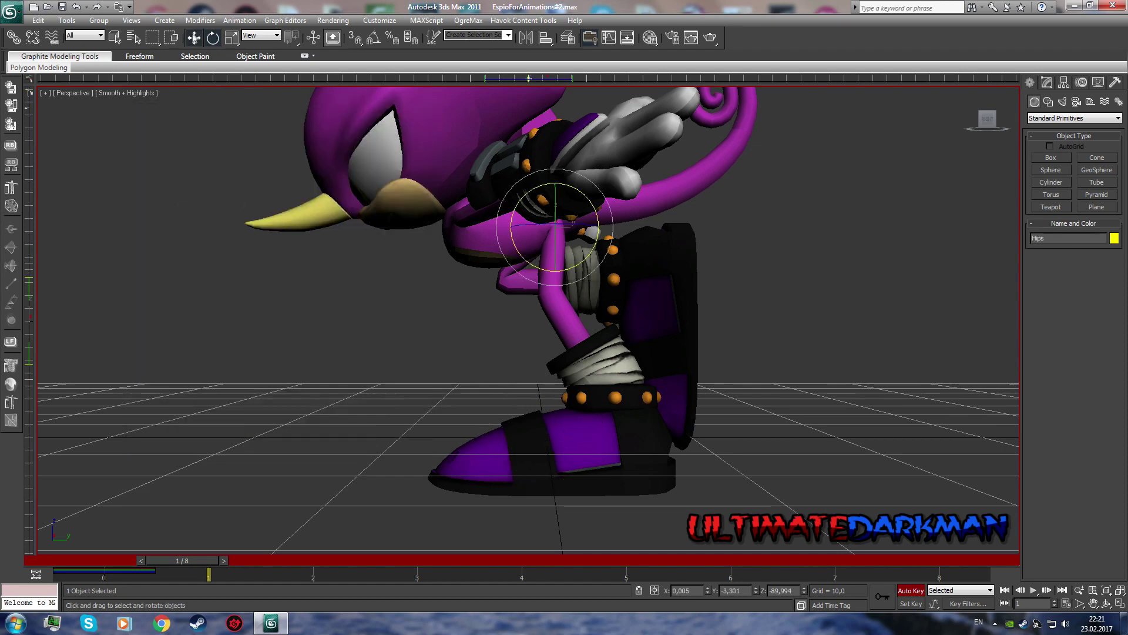
key(w)
key(h)
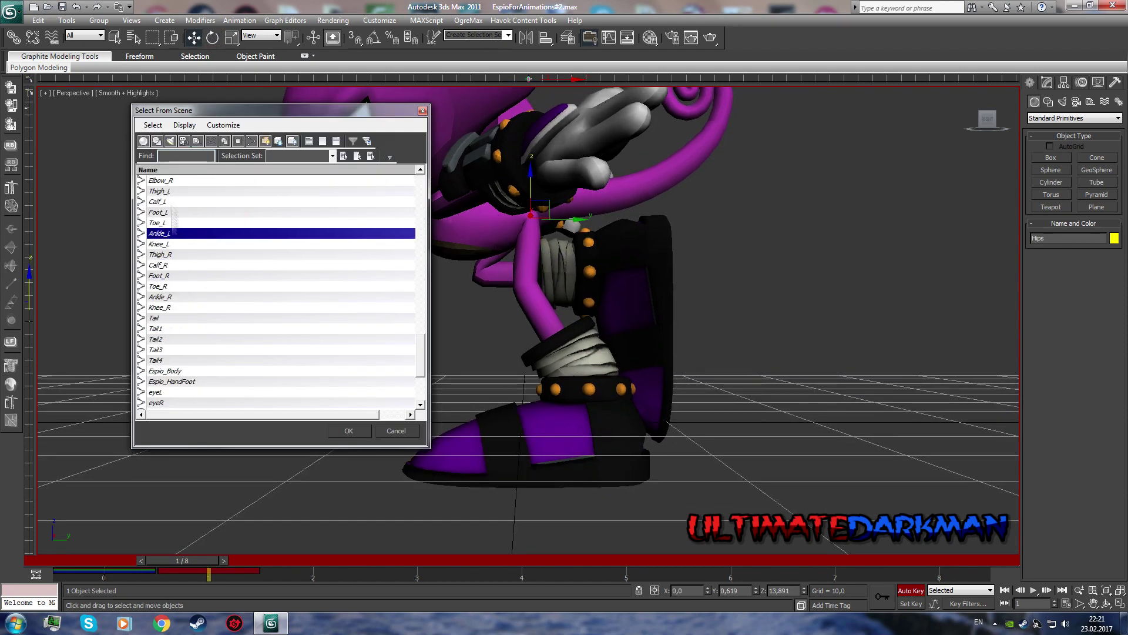
double_click(159, 191)
key(e)
drag(549, 193, 487, 175)
Step: Bend the left calf about -30 degrees and select the Foot_L bone
key(h)
double_click(160, 272)
mouse_move(632, 276)
mouse_down()
mouse_move(646, 252)
mouse_move(664, 274)
mouse_move(640, 277)
mouse_up()
key(h)
scroll(159, 253, down, 5)
double_click(159, 253)
Step: Curl the left toe about -61 degrees
key(h)
key(Escape)
key(h)
scroll(159, 264, down, 4)
click(159, 318)
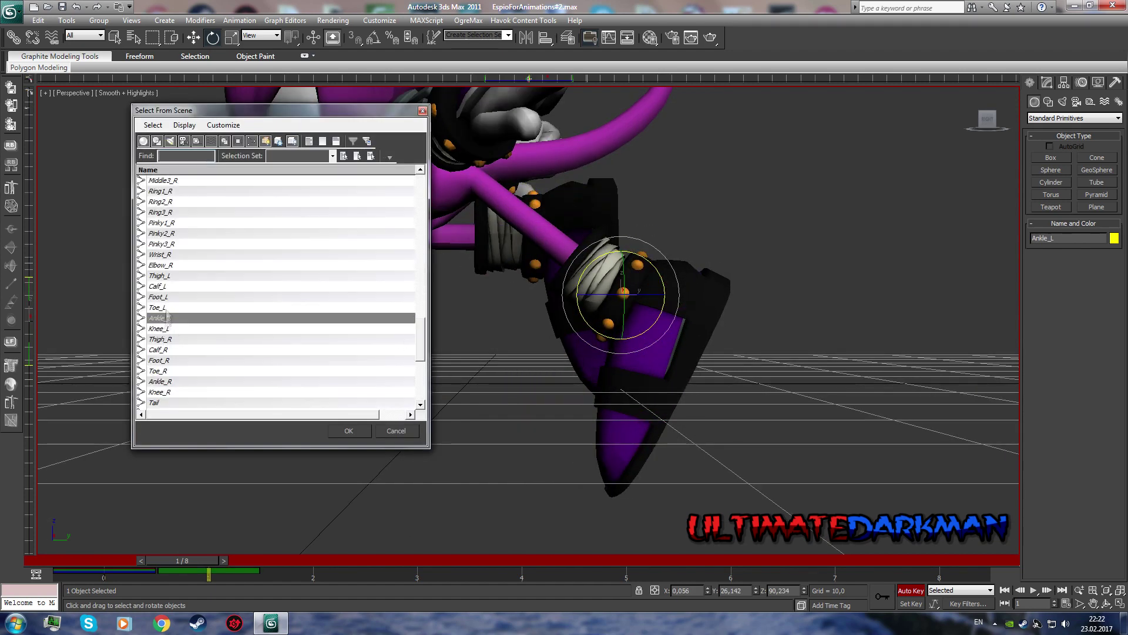
double_click(157, 307)
drag(466, 331, 666, 322)
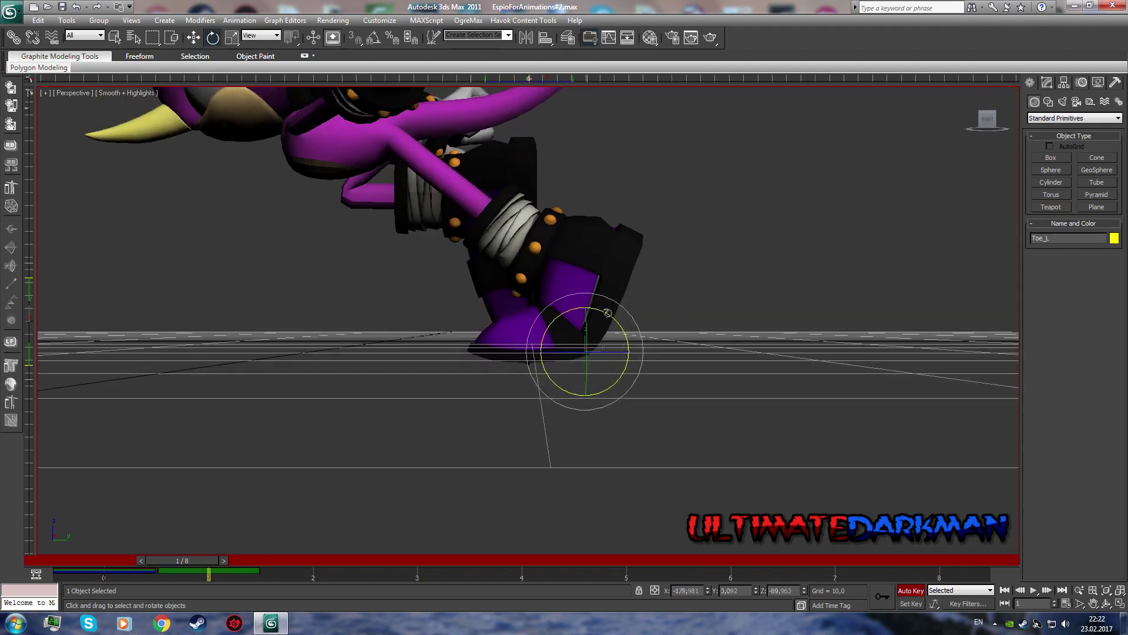
alt+middle_drag(694, 275, 389, 346)
Step: Select Thigh_R and bend the right calf into the stride
key(h)
double_click(168, 349)
key(h)
double_click(158, 254)
key(h)
double_click(161, 293)
drag(576, 267, 593, 247)
alt+middle_drag(646, 285, 611, 228)
drag(611, 228, 639, 288)
Step: Tilt the right foot about -2 degrees, then select all 102 objects
key(h)
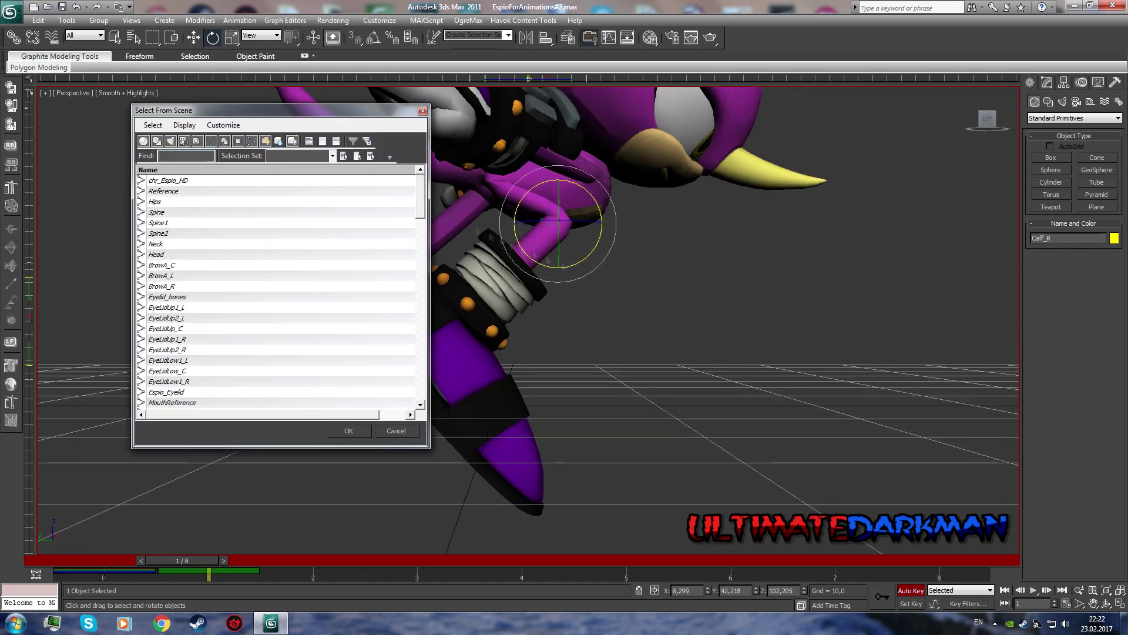
double_click(158, 275)
drag(501, 271, 505, 277)
key(h)
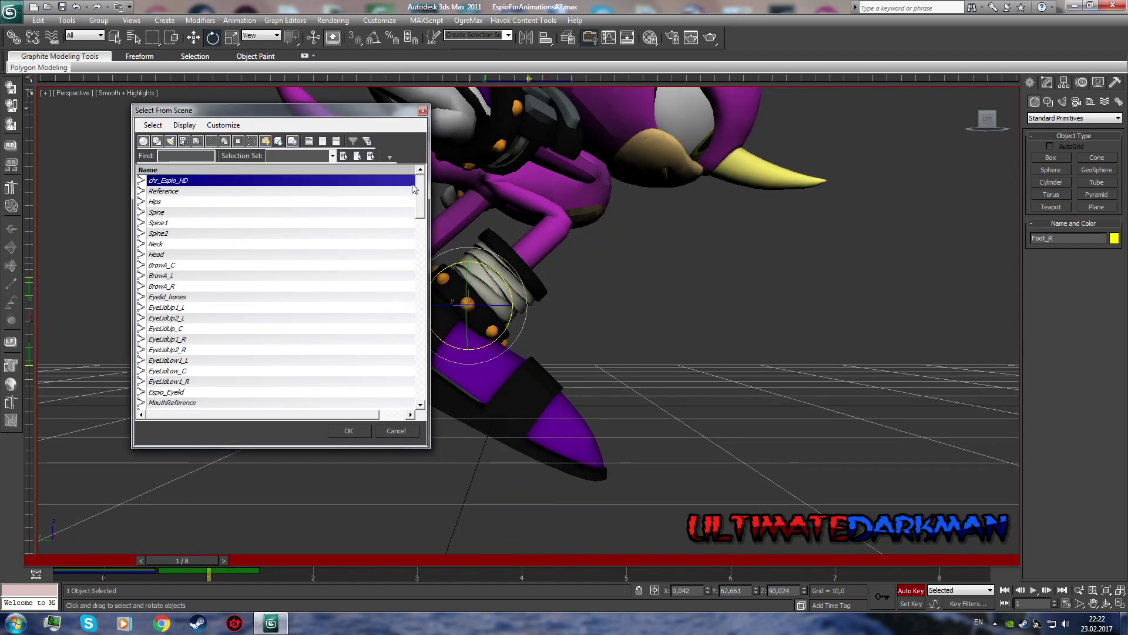
double_click(160, 381)
middle_drag(614, 323, 675, 385)
key(h)
key(ctrl+a)
key(Return)
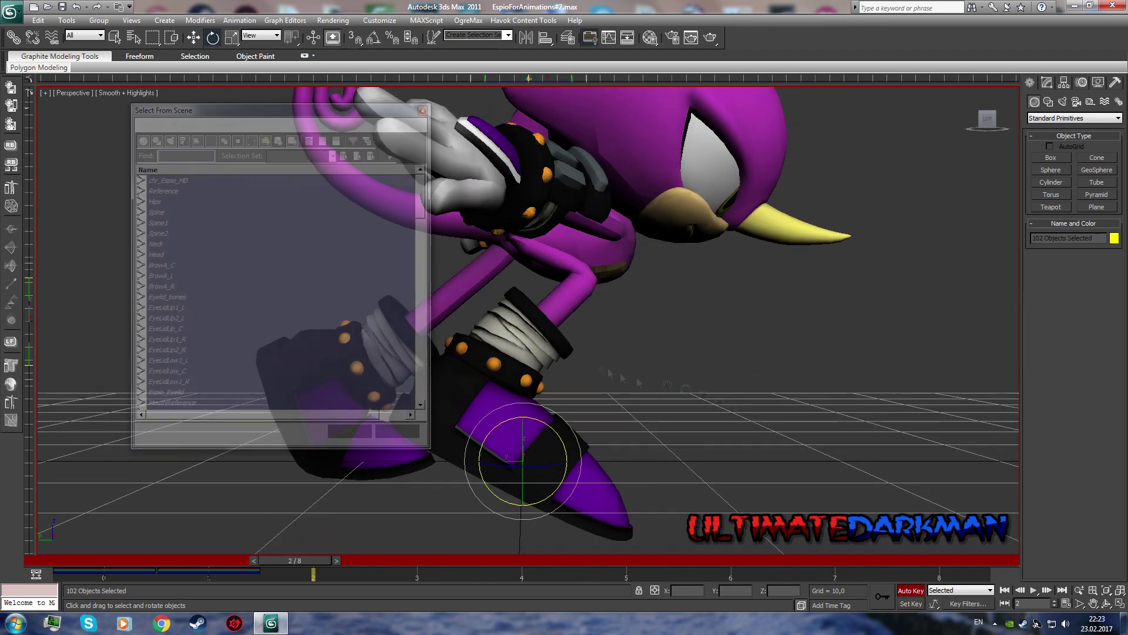
Step: Rotate the right thigh about 19 degrees and select the Calf_R bone
key(h)
double_click(165, 266)
mouse_move(553, 202)
mouse_down()
mouse_move(561, 218)
mouse_move(546, 194)
mouse_move(455, 176)
mouse_up()
key(h)
double_click(165, 277)
Step: Plant the right foot flat and rotate the right ankle about 40 degrees
key(h)
double_click(176, 306)
drag(566, 345, 650, 297)
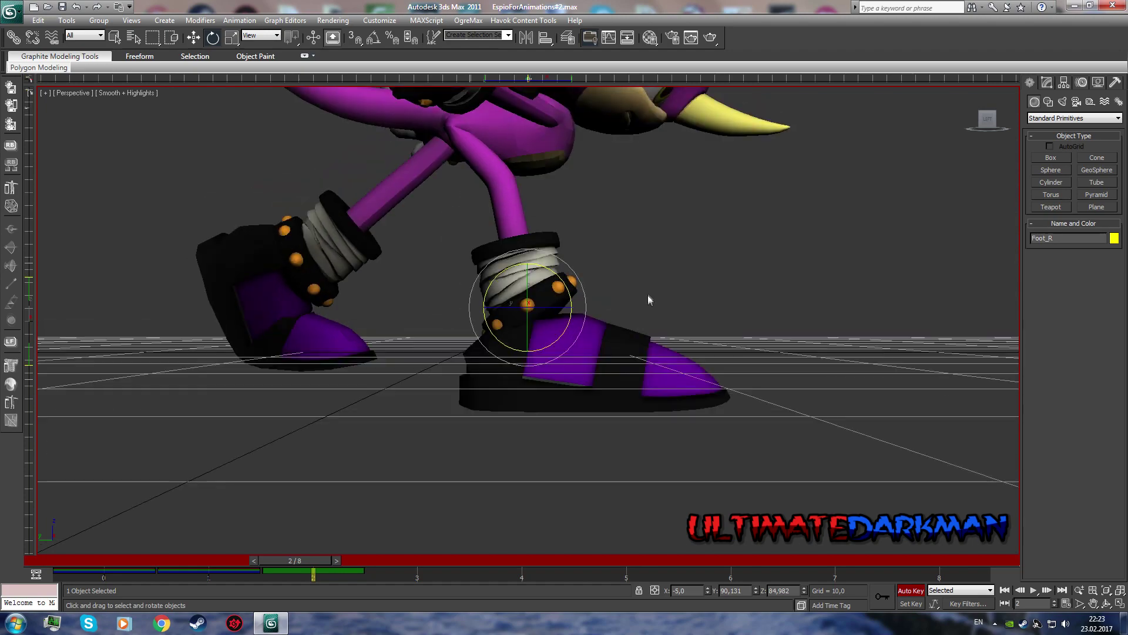
key(h)
double_click(215, 276)
drag(549, 266, 591, 286)
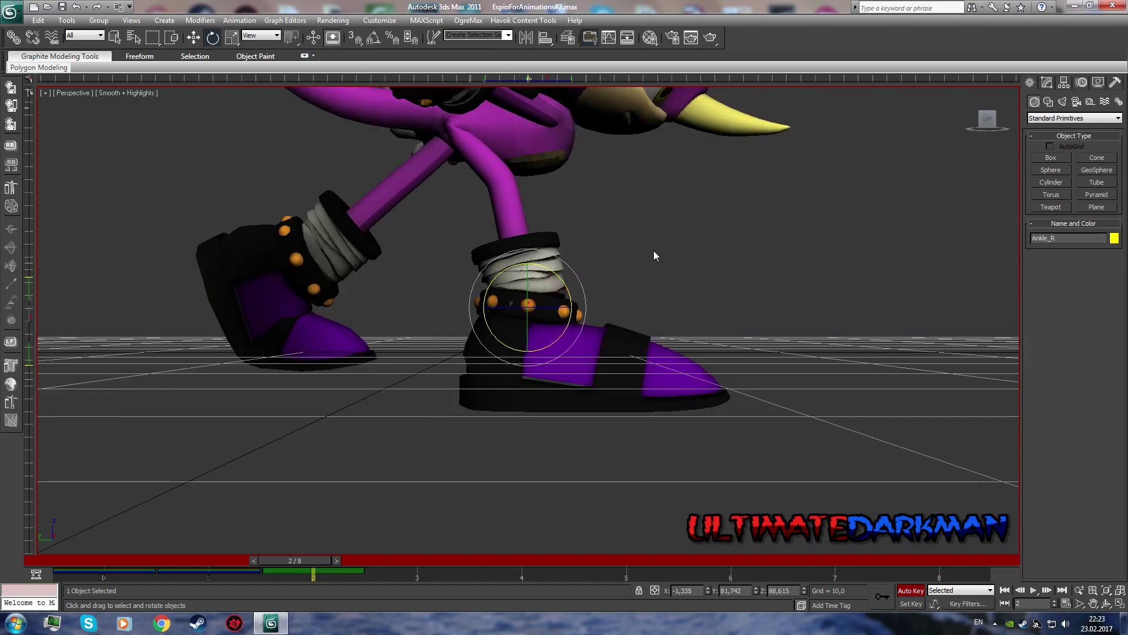
alt+middle_drag(655, 255, 416, 333)
Step: Select the left thigh and calf, and rotate the left foot about 11 degrees
key(h)
double_click(160, 318)
key(h)
double_click(187, 328)
key(h)
double_click(200, 338)
drag(620, 222, 616, 226)
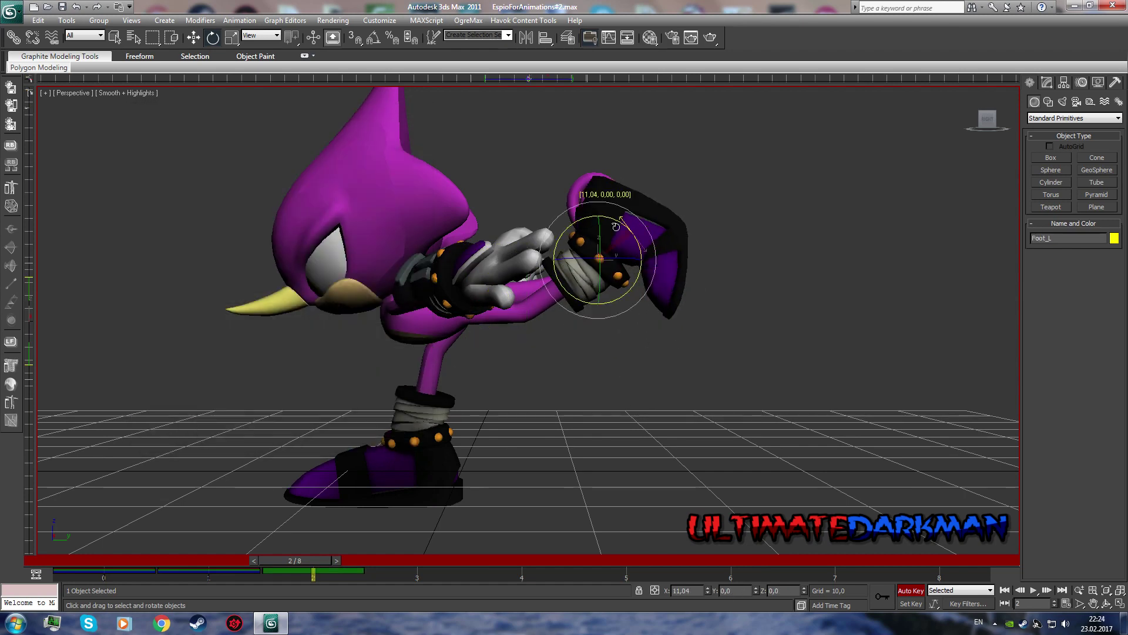
Step: Bend the left toe about 60 degrees
key(h)
click(170, 263)
double_click(171, 262)
drag(697, 194, 647, 167)
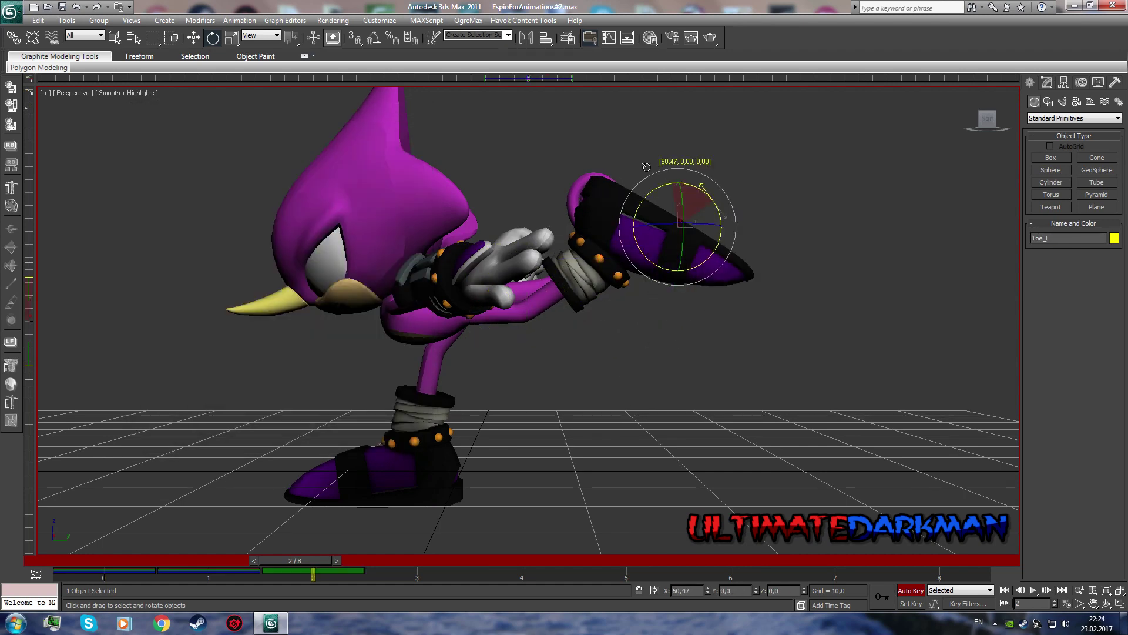
middle_drag(796, 288, 743, 288)
Step: Select the Ankle_L and Hips bones and return to Set Key mode
key(h)
double_click(176, 303)
alt+middle_drag(527, 371, 669, 310)
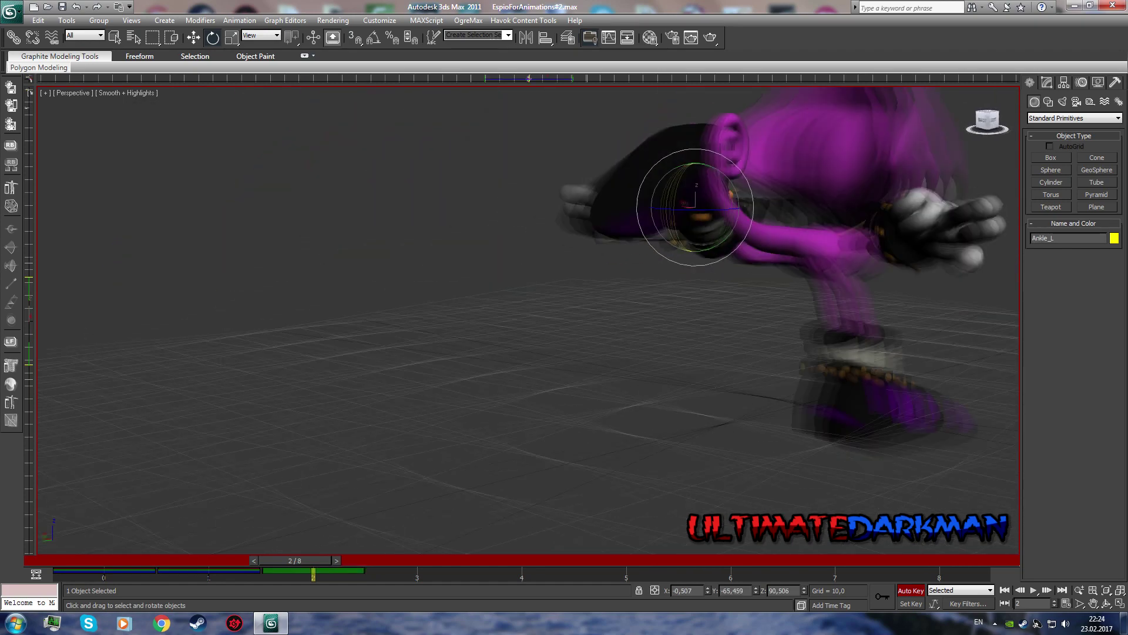
key(h)
double_click(177, 171)
click(911, 604)
Step: At frame 3, rotate Thigh_R forward about 23 degrees and bend Calf_R at the knee
drag(297, 566, 411, 566)
scroll(596, 460, up, 3)
scroll(667, 396, up, 3)
key(h)
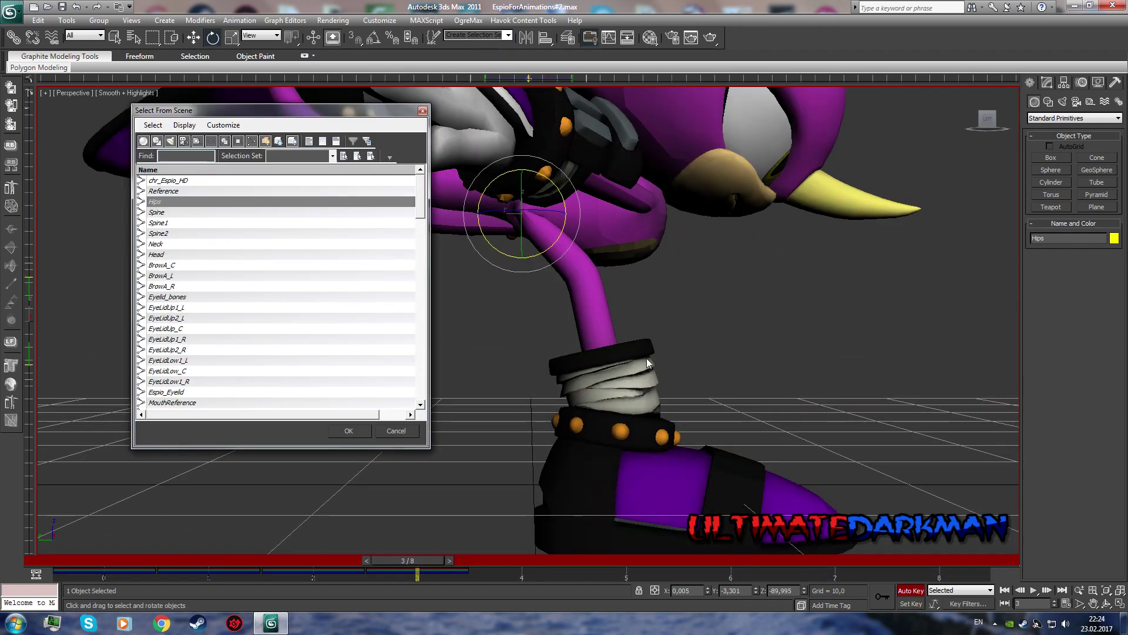
double_click(170, 402)
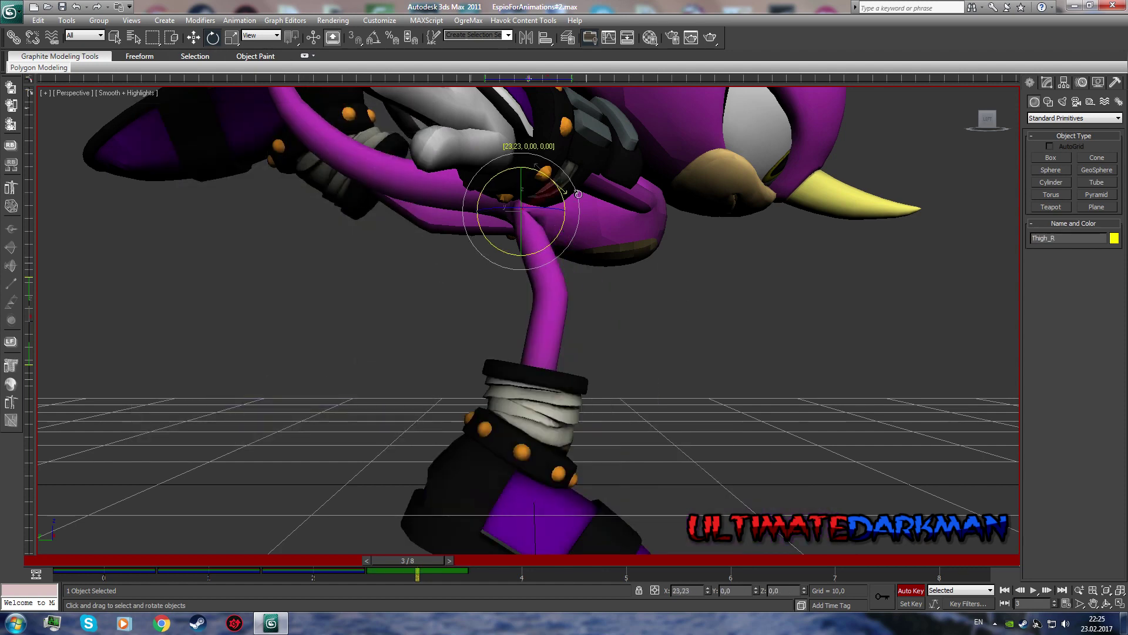
alt+middle_drag(588, 294, 672, 269)
key(h)
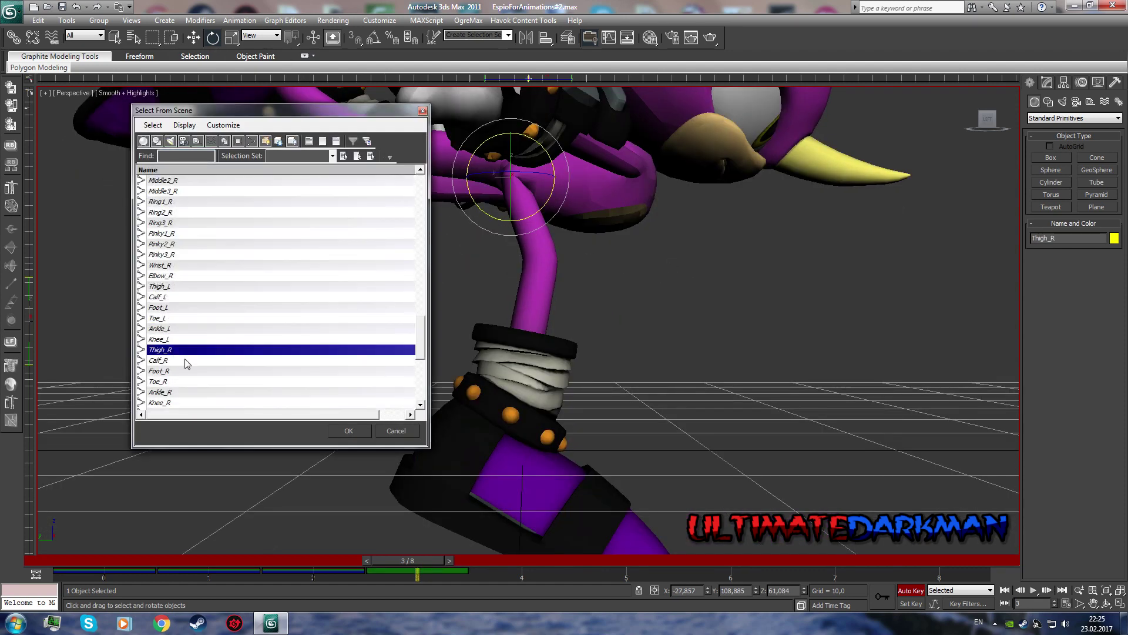
double_click(186, 363)
drag(518, 235, 552, 247)
Step: Rotate Foot_R about -30 degrees and select Ankle_R to finish the right foot
alt+middle_drag(587, 294, 652, 313)
key(h)
scroll(276, 294, down, 5)
double_click(176, 331)
alt+middle_drag(588, 294, 529, 265)
drag(464, 264, 464, 233)
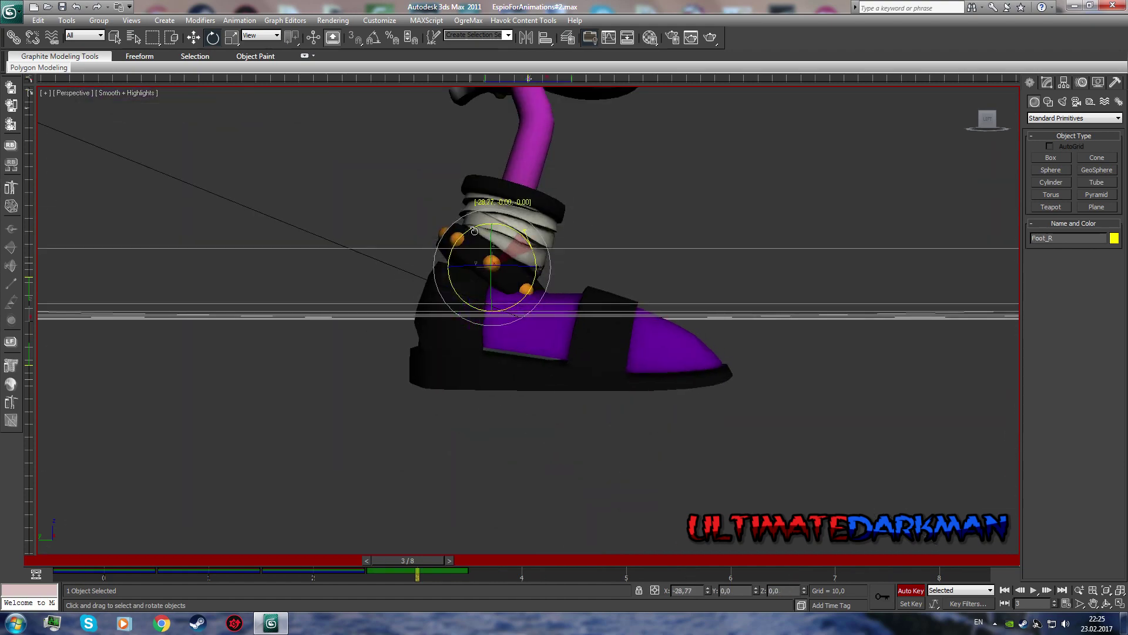
key(h)
scroll(265, 265, down, 3)
double_click(188, 302)
mouse_move(588, 294)
alt+middle_down()
mouse_move(658, 296)
mouse_move(588, 282)
alt+middle_up()
Step: Raise the left leg: Calf_L about 18 degrees and Ankle_L about -29 degrees
key(h)
scroll(163, 261, down, 3)
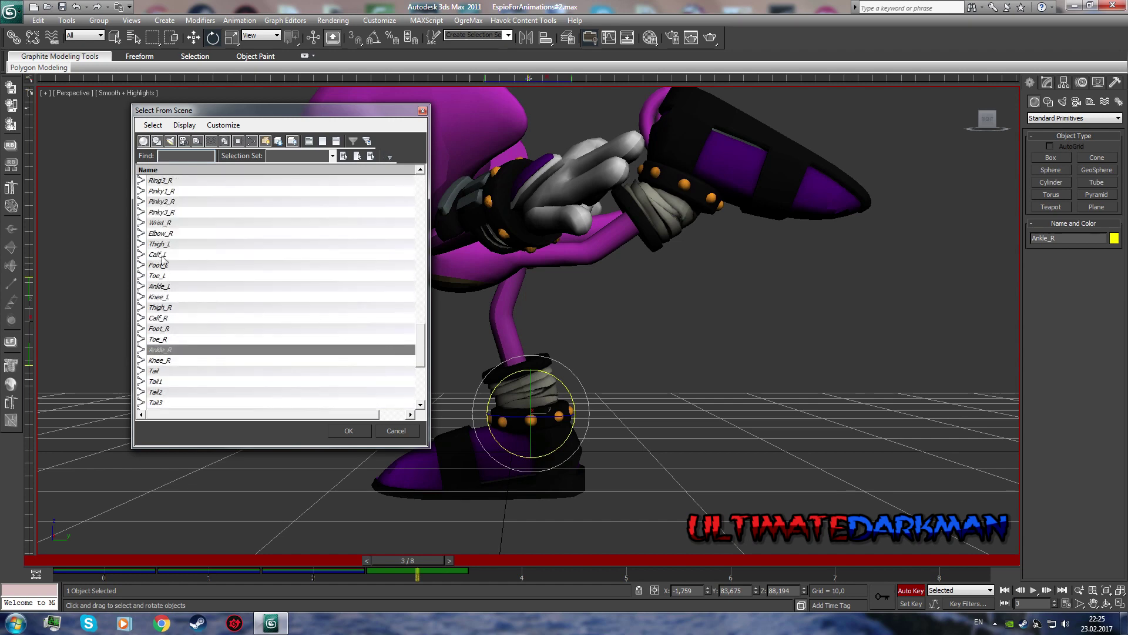
double_click(163, 261)
key(h)
double_click(163, 260)
mouse_move(594, 265)
mouse_down()
mouse_move(566, 251)
mouse_move(587, 252)
mouse_up()
key(h)
double_click(163, 270)
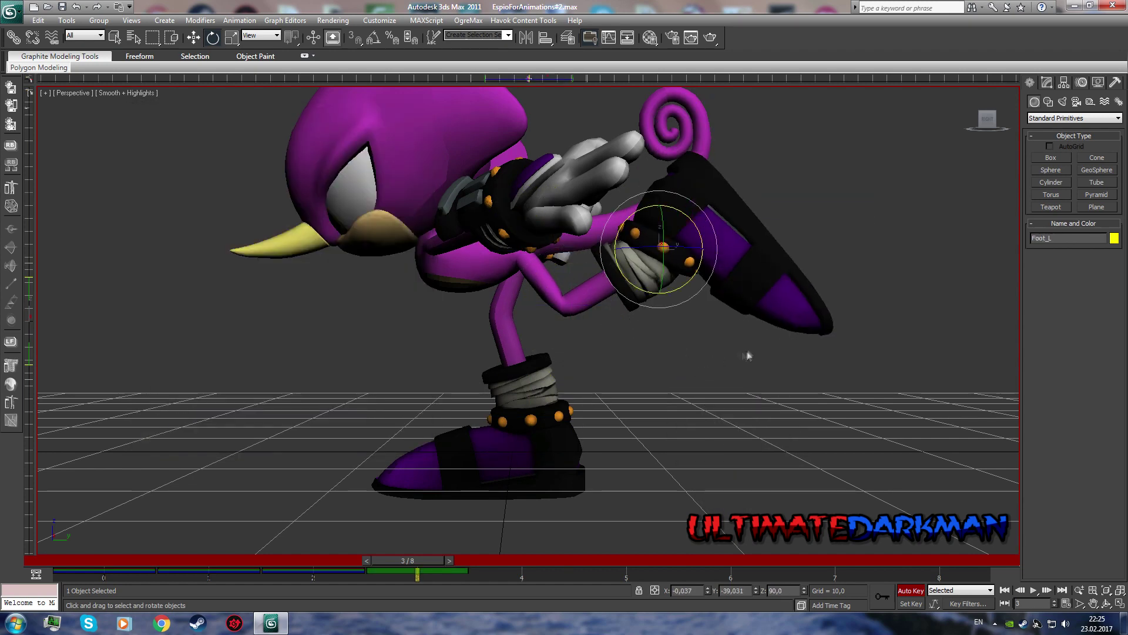
key(h)
double_click(192, 286)
drag(692, 217, 719, 228)
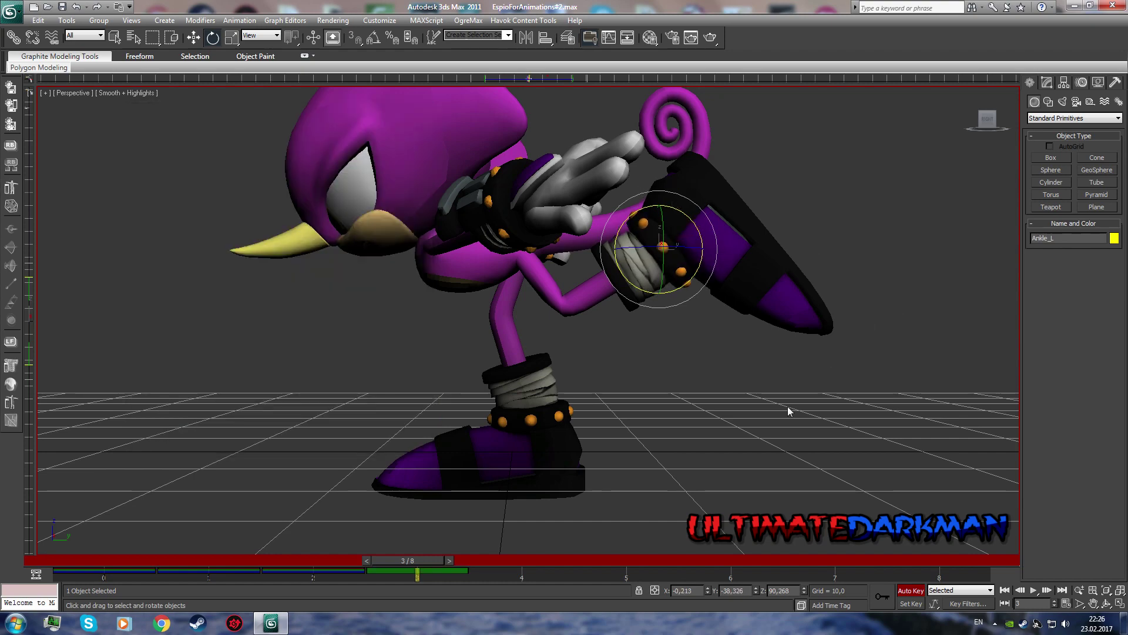
Step: Key the whole rig's frame 3 pose and advance to frame 4
key(h)
shift+click(183, 270)
click(370, 446)
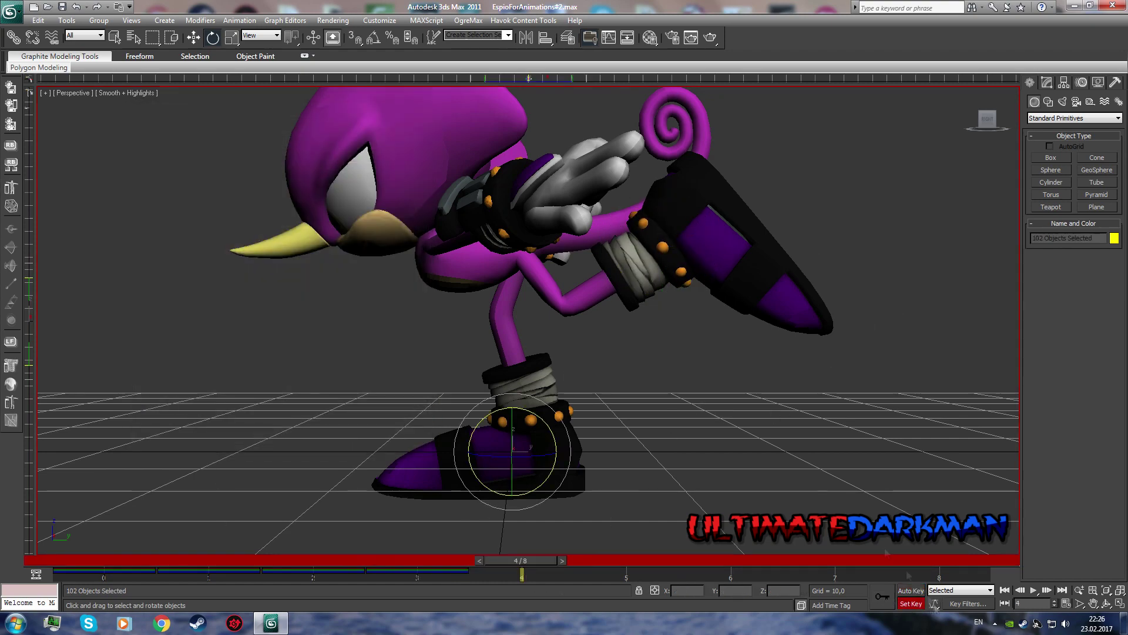
Step: From the opposite side, rotate Thigh_R forward about 23 degrees and select Calf_R
click(987, 123)
key(h)
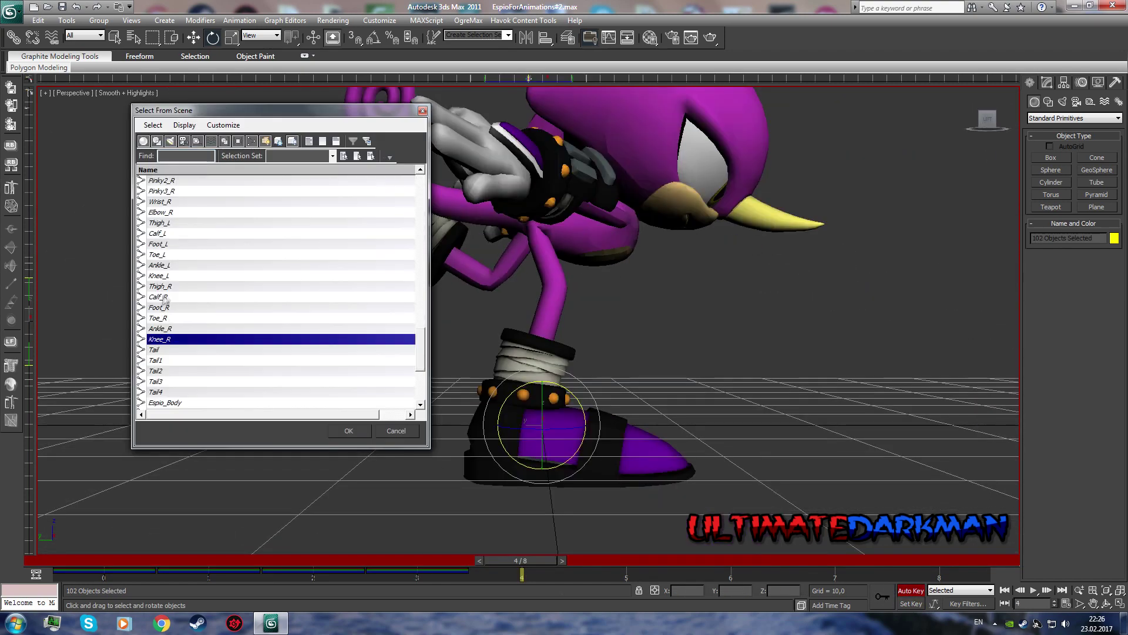
double_click(188, 396)
drag(558, 191, 587, 202)
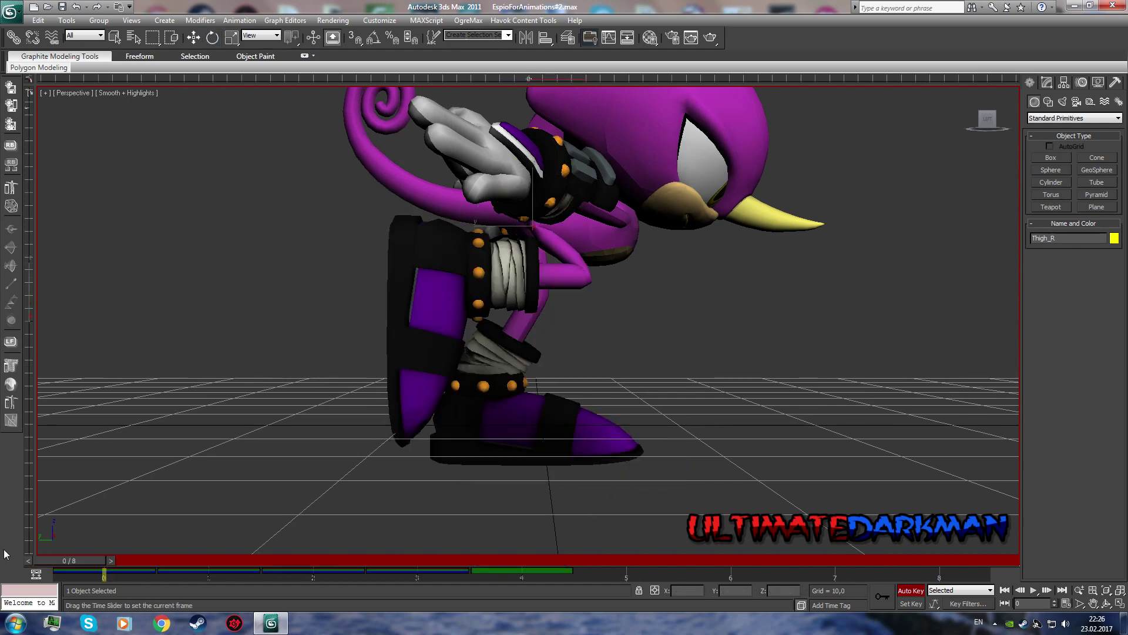
key(h)
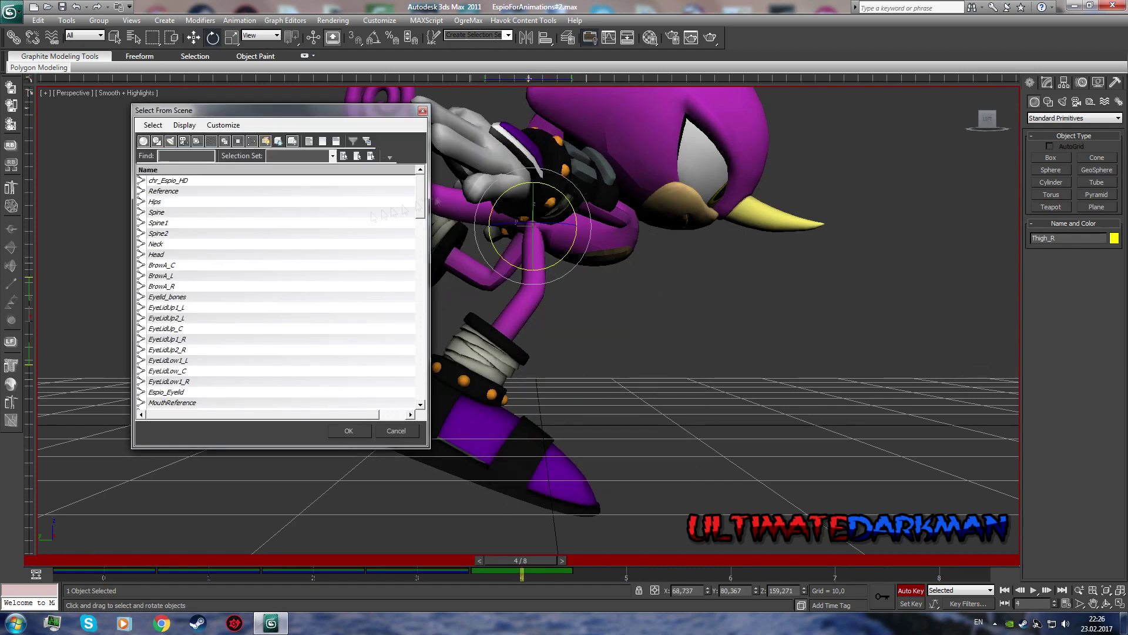
double_click(164, 302)
scroll(679, 311, up, 5)
Step: Rotate Foot_R about -17 degrees and select Ankle_R, then switch to a side view
key(h)
double_click(165, 329)
drag(464, 276, 485, 246)
mouse_move(485, 247)
alt+middle_down()
mouse_move(476, 213)
mouse_move(470, 246)
alt+middle_up()
key(h)
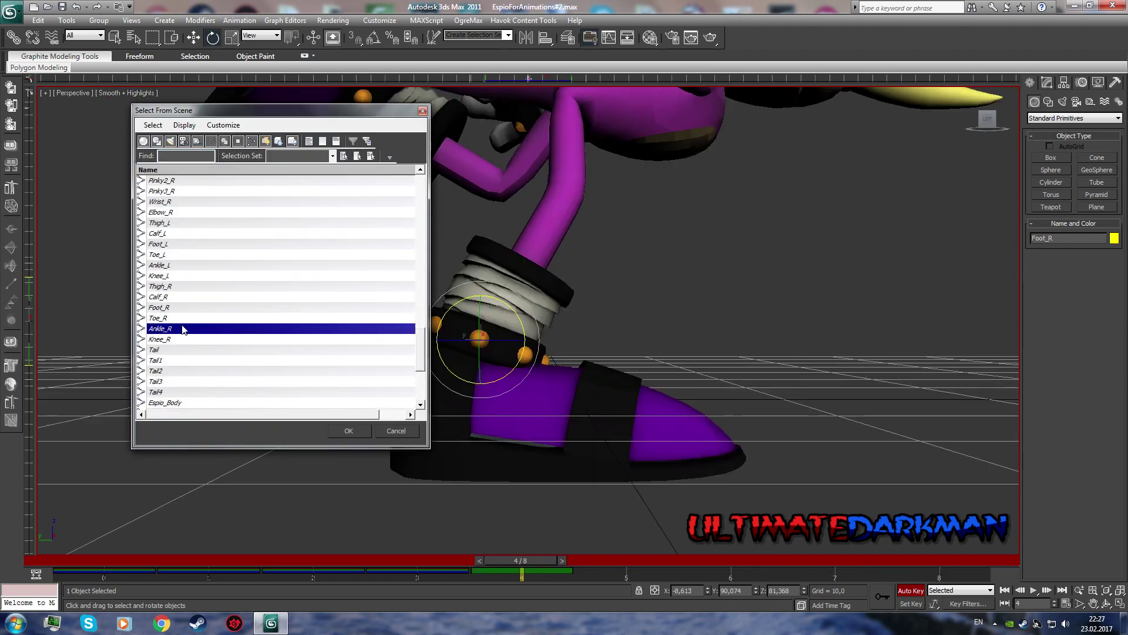
double_click(183, 329)
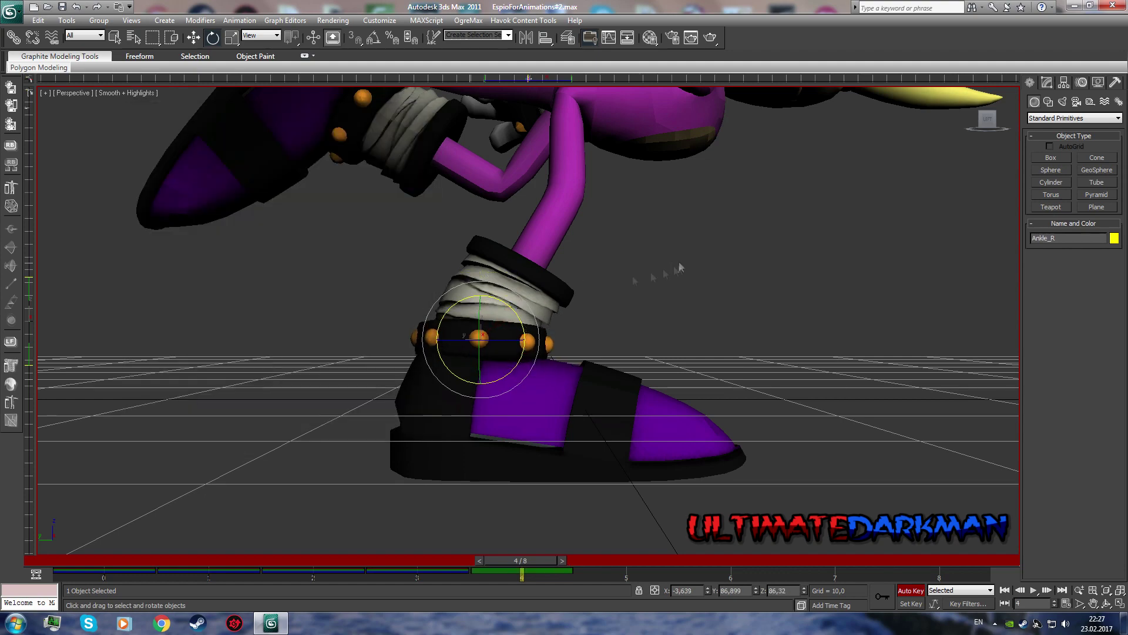
drag(987, 120, 987, 121)
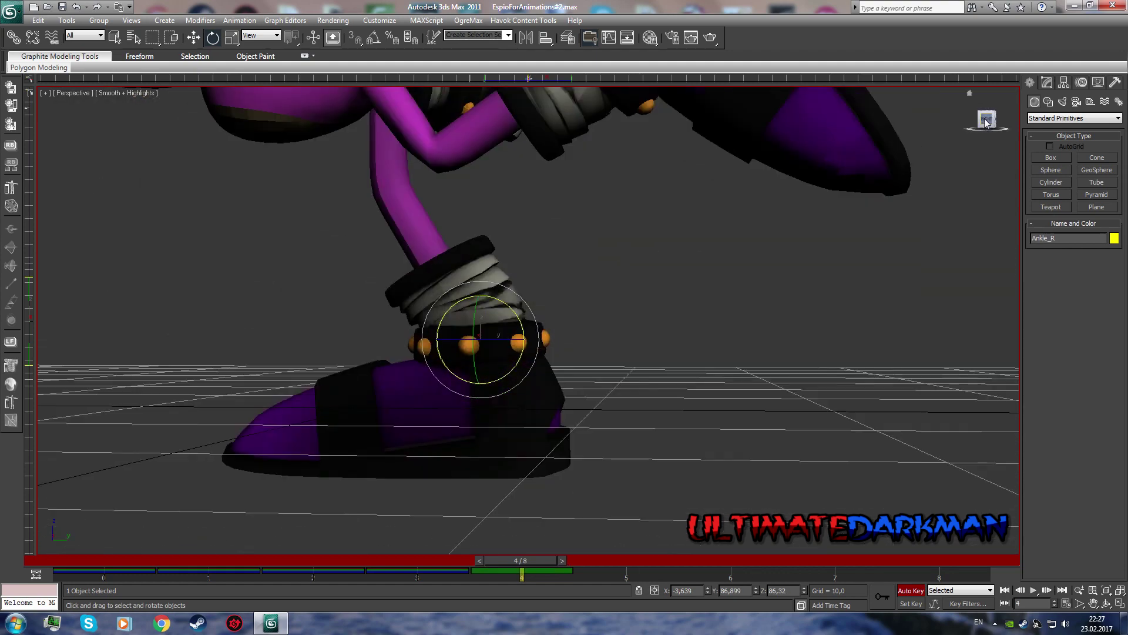
click(987, 122)
Step: Swing Thigh_L back about 94 degrees and bend Calf_L at the knee
key(h)
scroll(264, 293, down, 5)
double_click(176, 276)
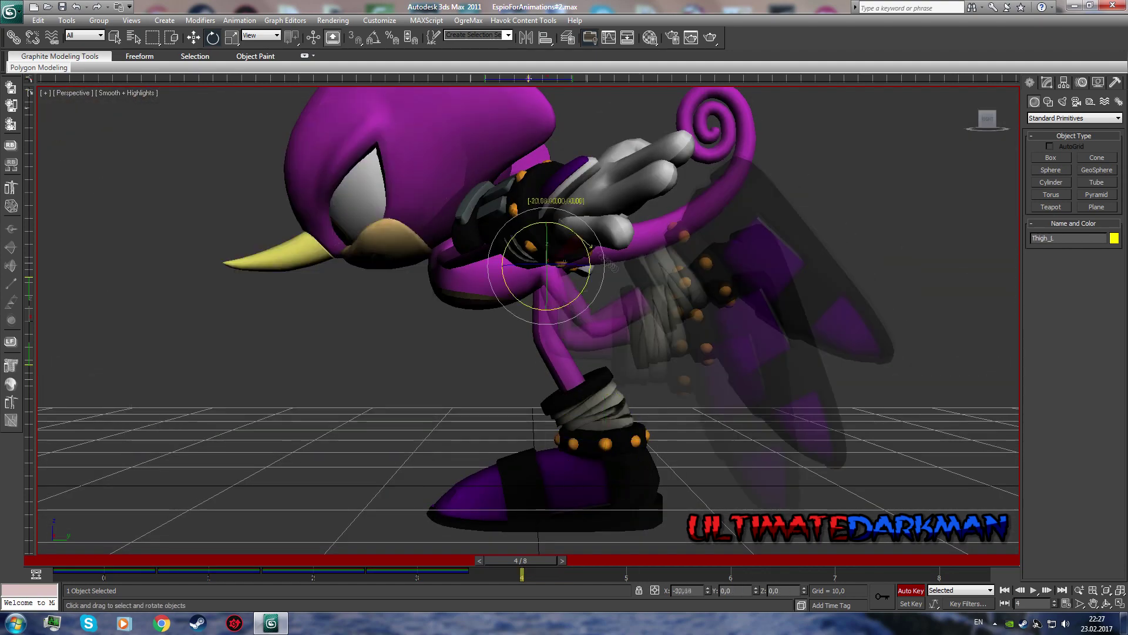
drag(609, 264, 659, 299)
key(h)
double_click(176, 264)
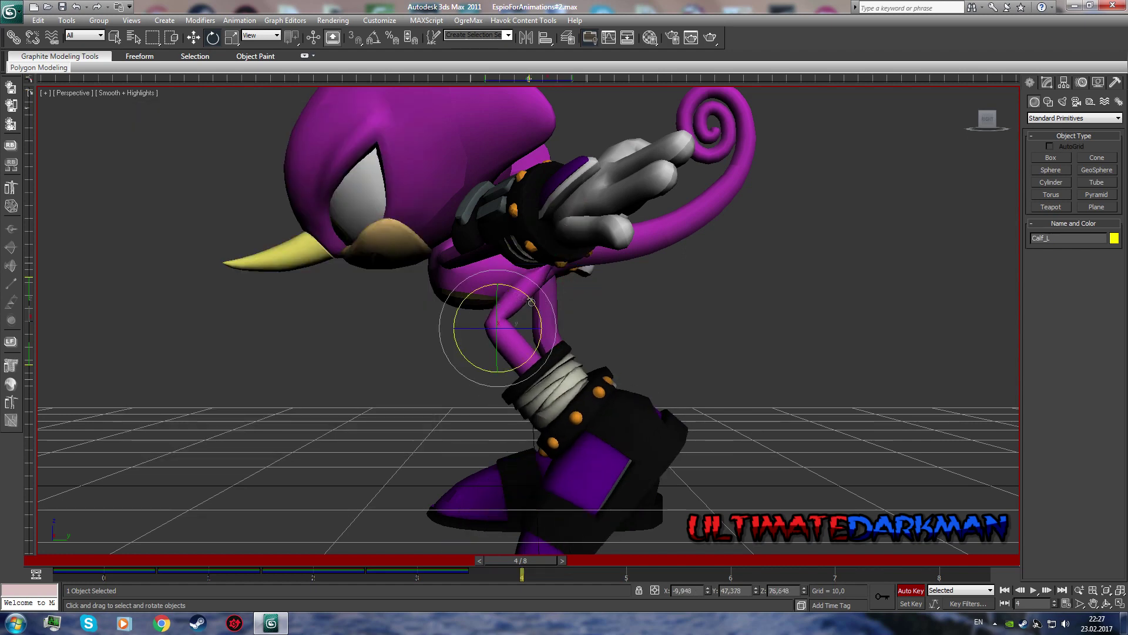
drag(517, 270, 585, 357)
Step: Rotate Foot_L about -17 degrees and Ankle_L about -7 degrees
scroll(586, 358, up, 2)
key(h)
scroll(235, 282, down, 2)
double_click(176, 293)
drag(647, 276, 641, 226)
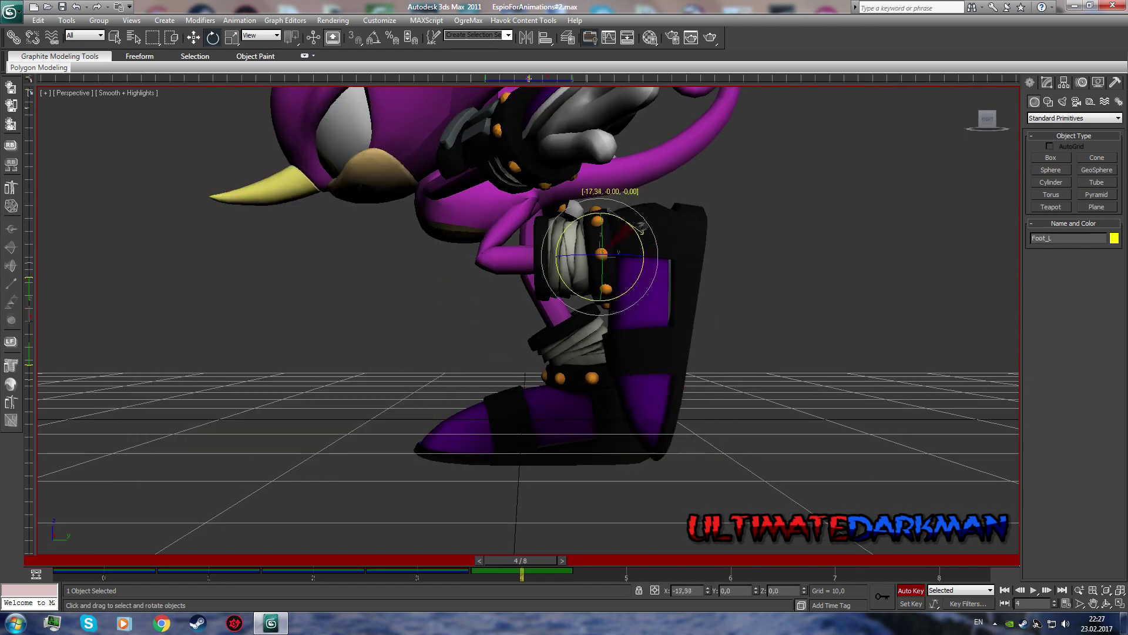
key(h)
scroll(403, 323, down, 3)
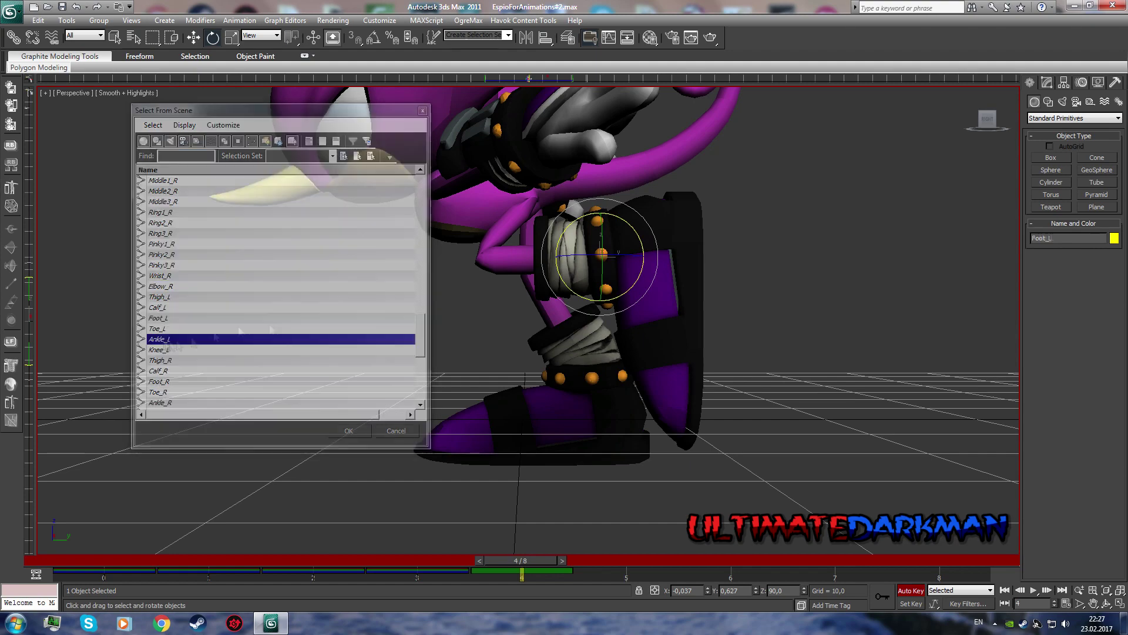
double_click(177, 335)
drag(634, 235, 628, 217)
Step: Select all rig objects and key the frame 4 pose
drag(989, 120, 964, 126)
key(h)
double_click(170, 177)
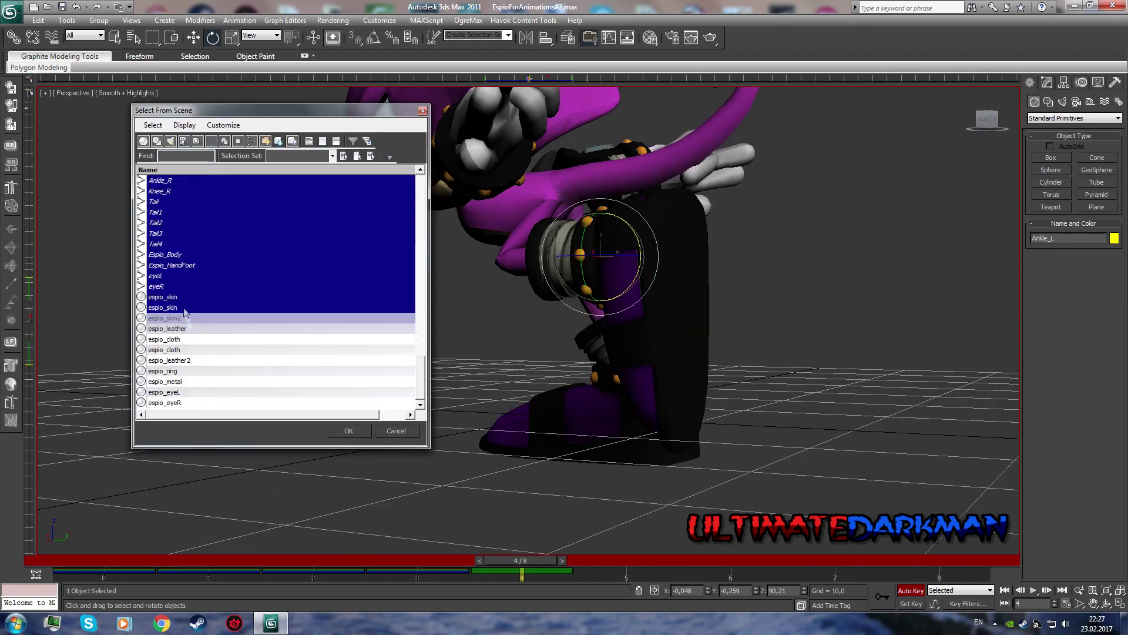
drag(987, 120, 849, 262)
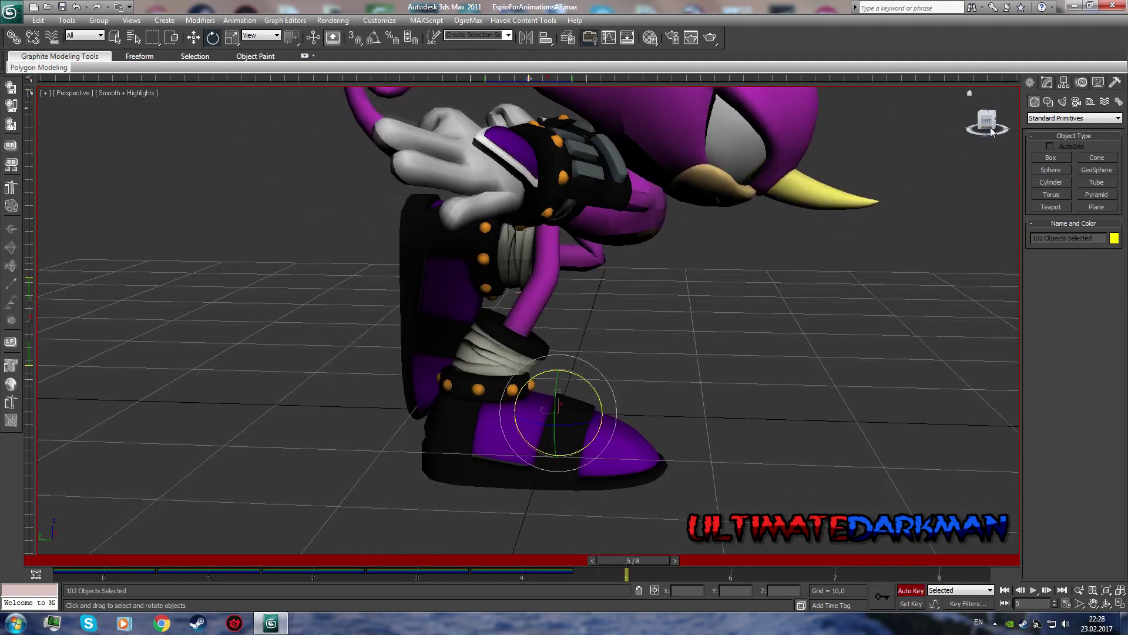
Step: At frame 5, rotate Thigh_R about 38 degrees and bend Calf_R about -18 degrees
key(h)
click(168, 287)
key(Return)
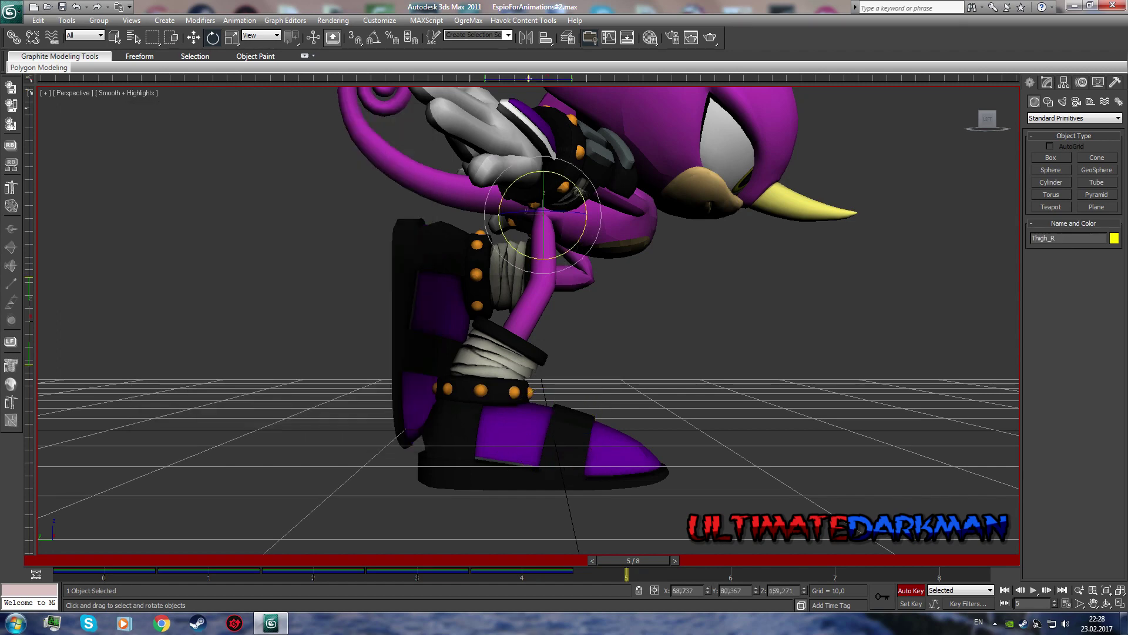
drag(587, 241, 590, 205)
key(h)
double_click(170, 239)
drag(505, 252, 504, 225)
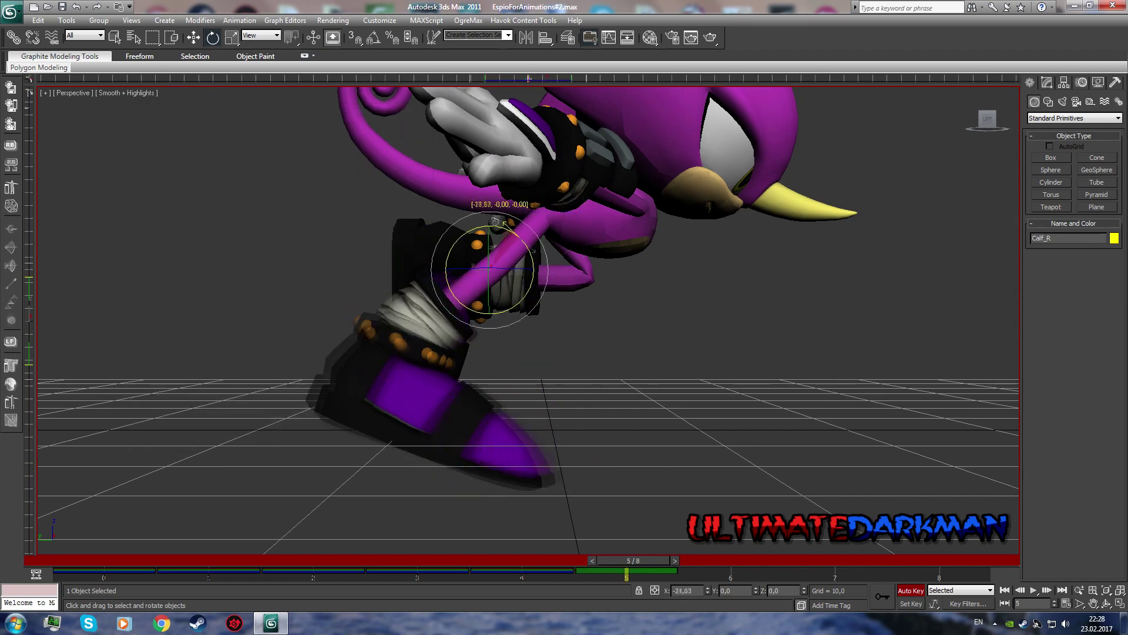
Step: Select Foot_R, Ankle_R and Toe_R in turn, framing the right foot
key(h)
double_click(170, 250)
key(h)
double_click(170, 261)
key(h)
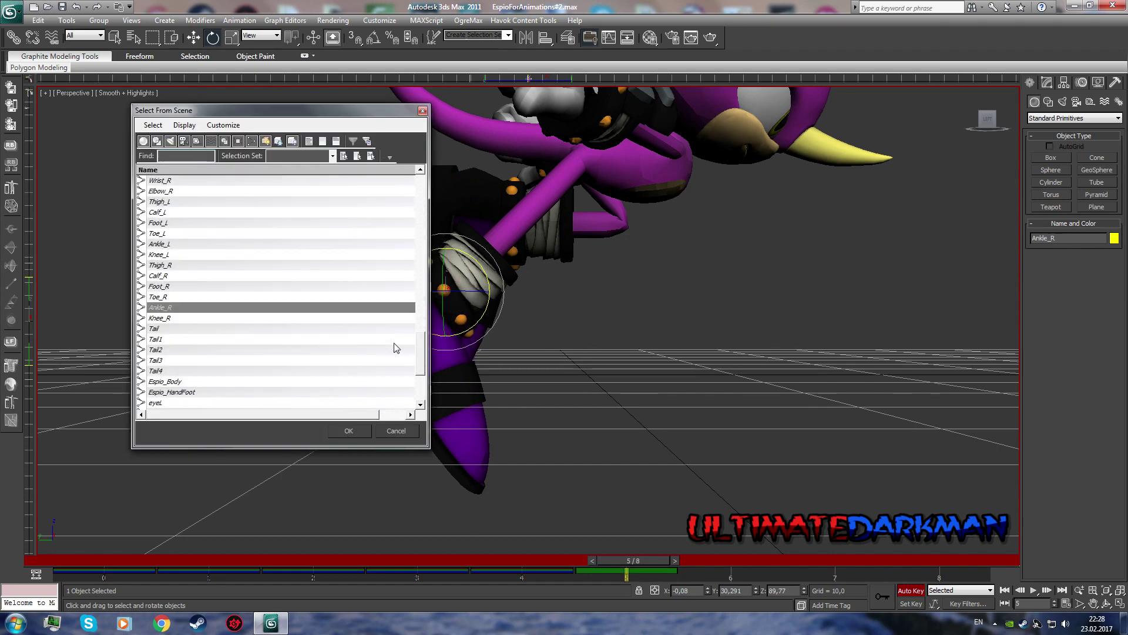
double_click(158, 297)
middle_drag(371, 340, 647, 308)
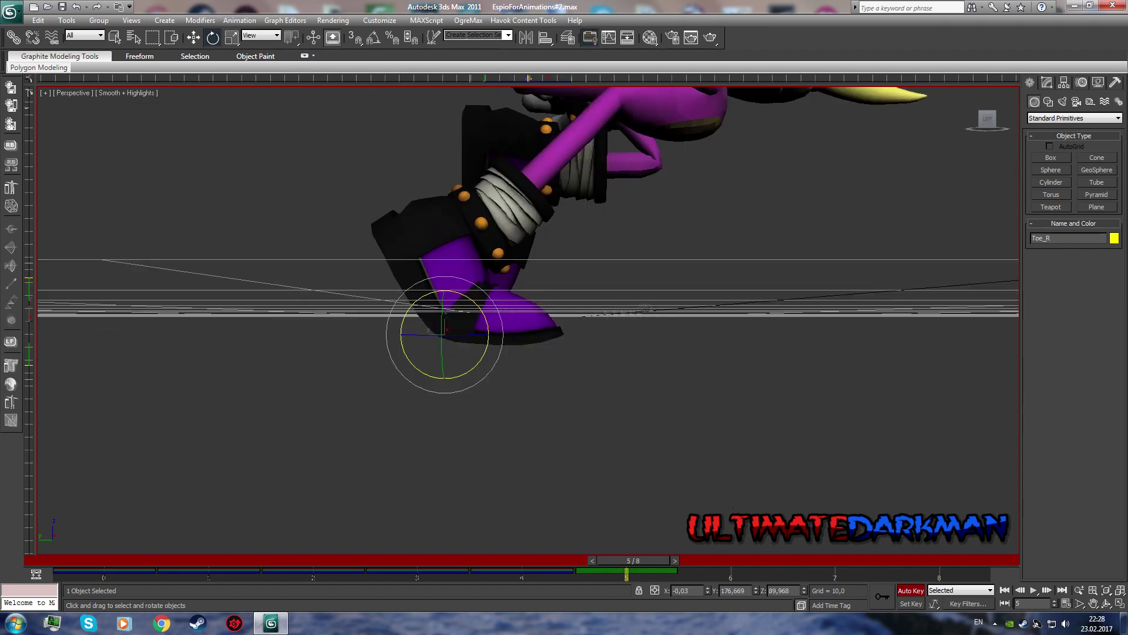
Step: Pose the left leg: Thigh_L about -13 degrees, Calf_L about -18 degrees, then Foot_L and Ankle_L
key(h)
double_click(162, 194)
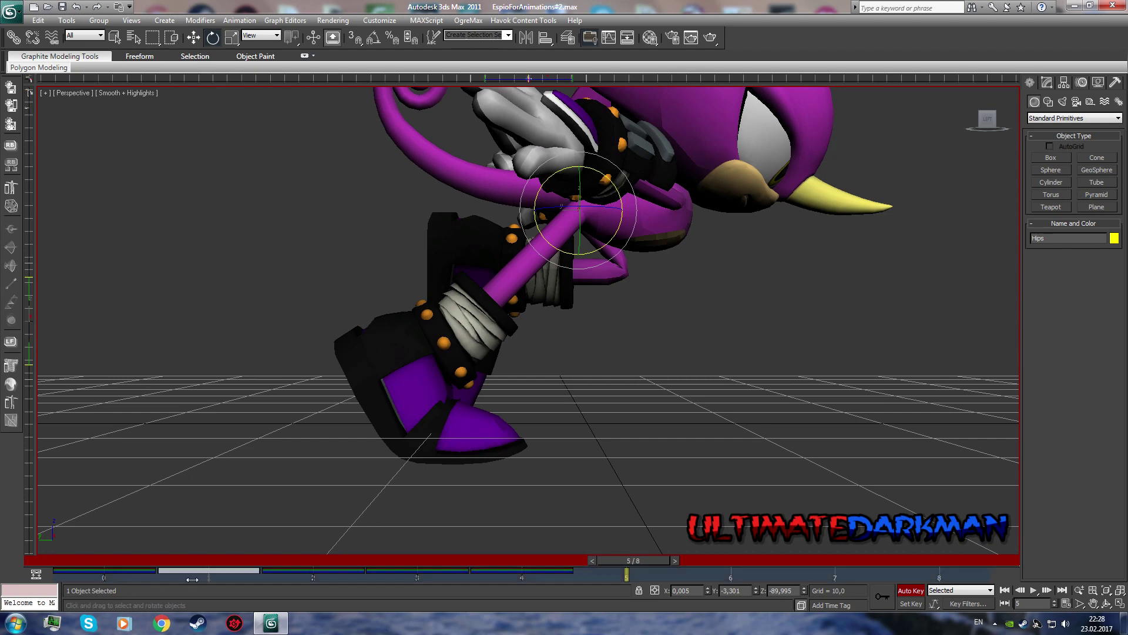
key(h)
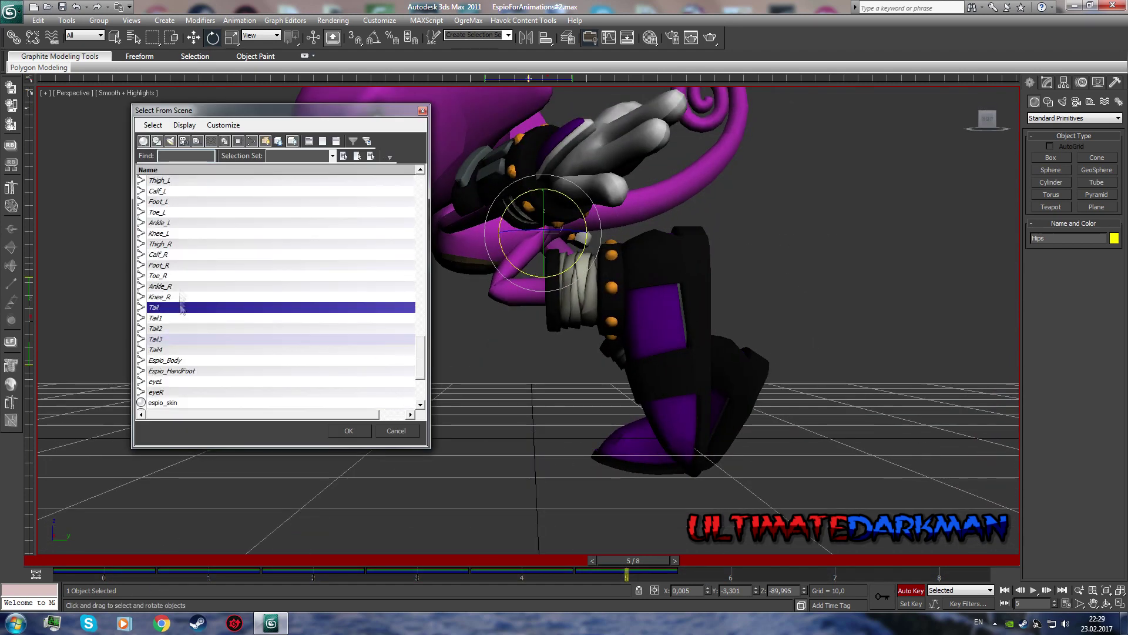
double_click(159, 244)
drag(586, 226, 583, 204)
key(h)
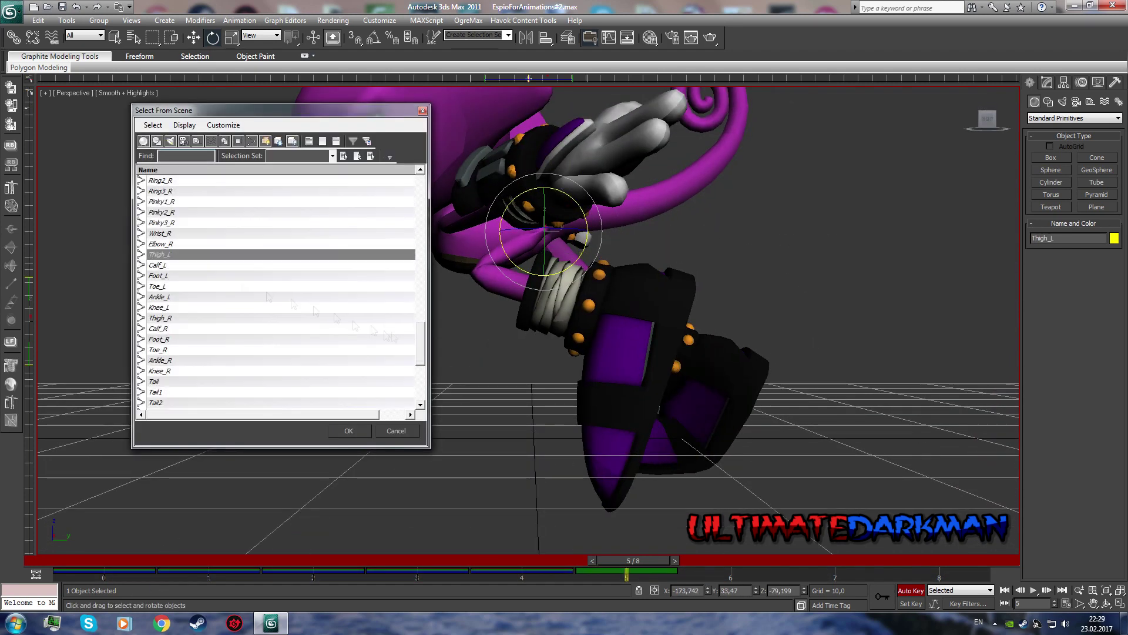
double_click(159, 251)
drag(523, 254, 547, 264)
key(h)
double_click(159, 259)
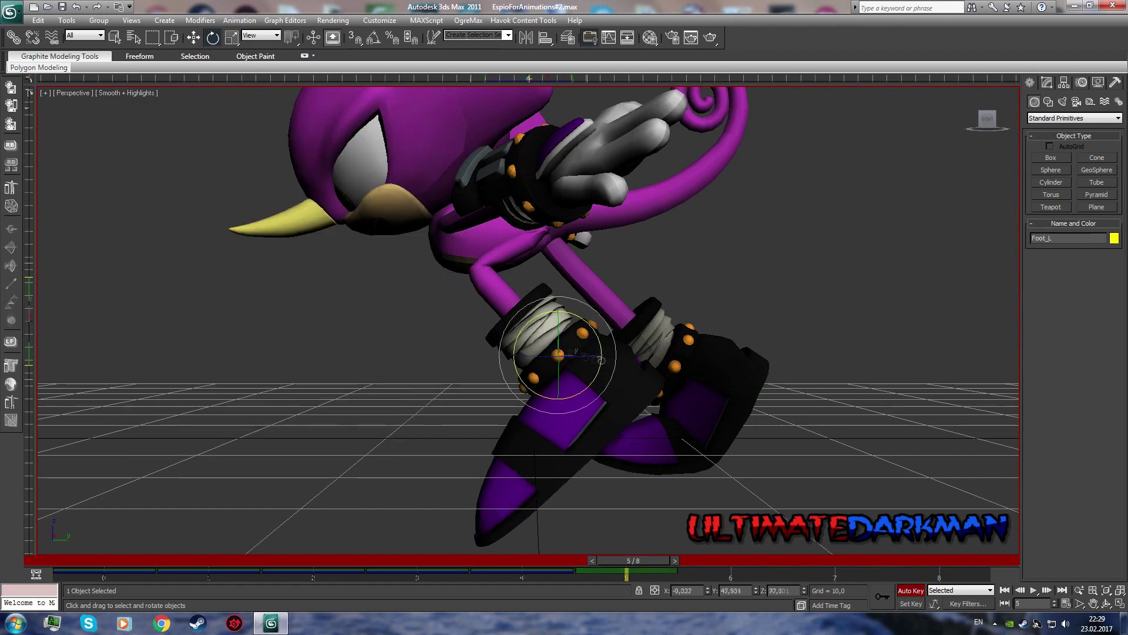
key(h)
double_click(160, 287)
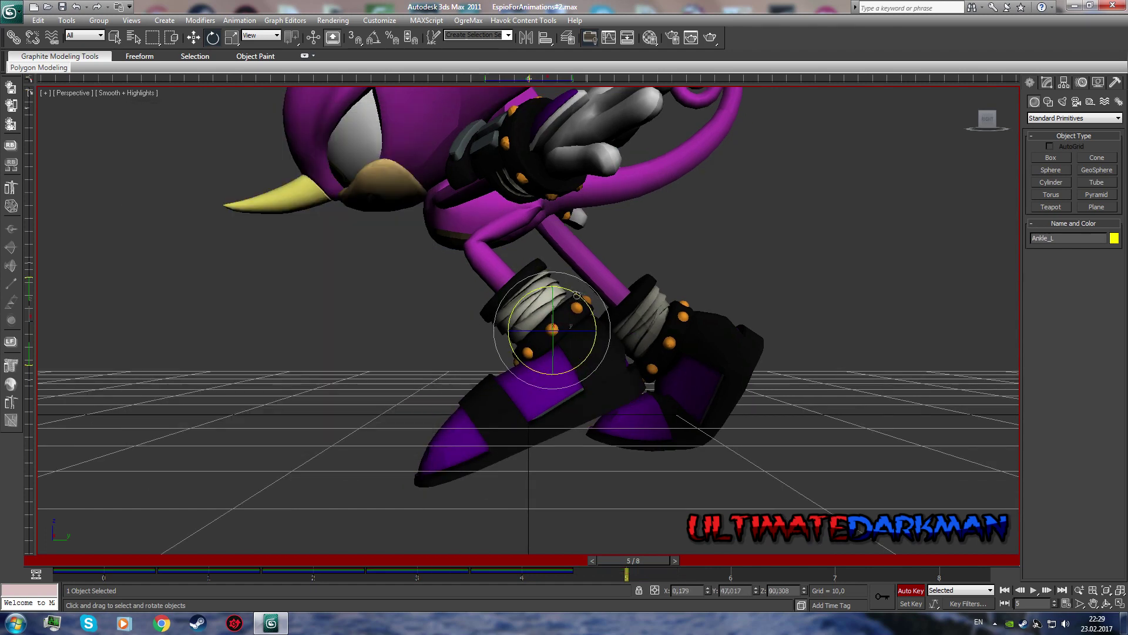
Step: Select all rig objects with Ctrl+A and key the frame 5 pose
key(h)
key(ctrl+a)
key(Return)
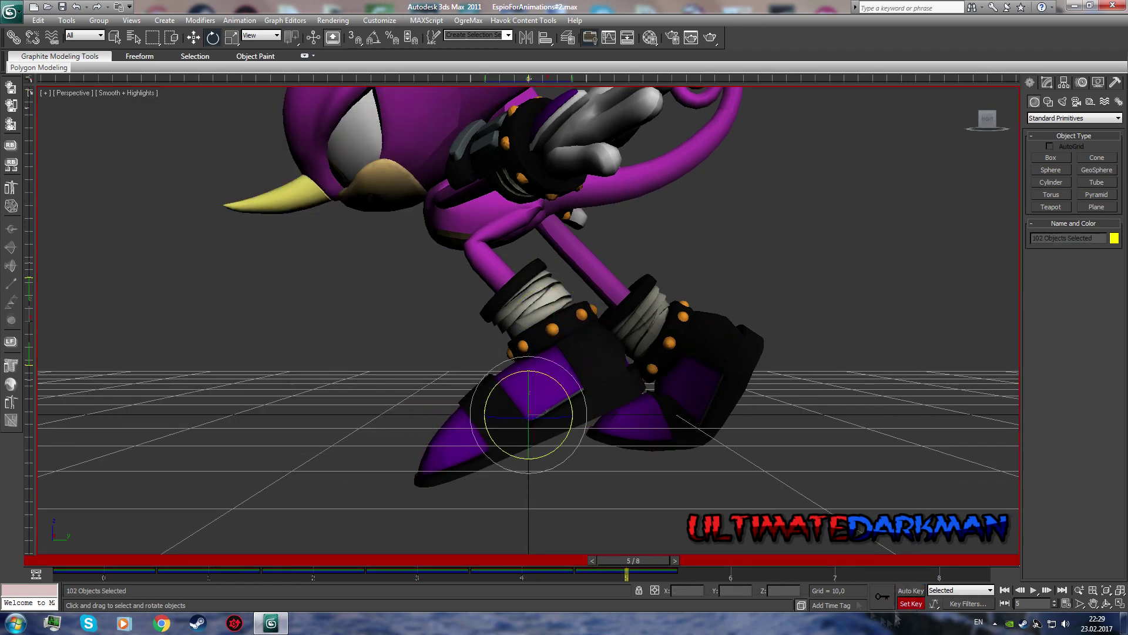
middle_drag(743, 476, 670, 473)
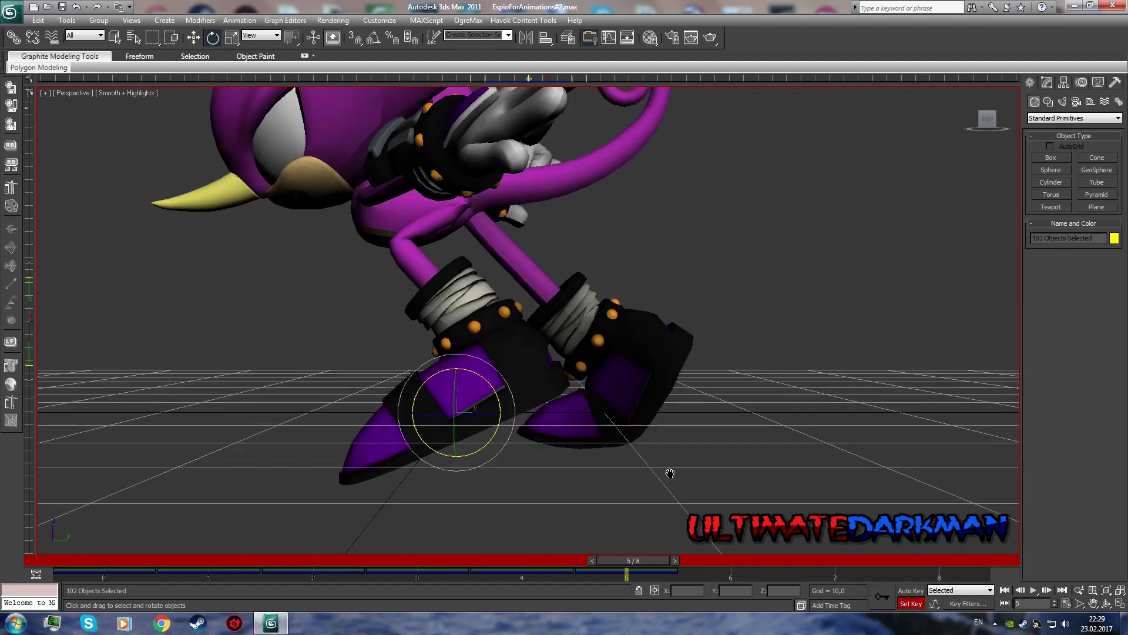
mouse_move(699, 289)
alt+middle_down()
mouse_move(788, 247)
mouse_move(934, 211)
alt+middle_up()
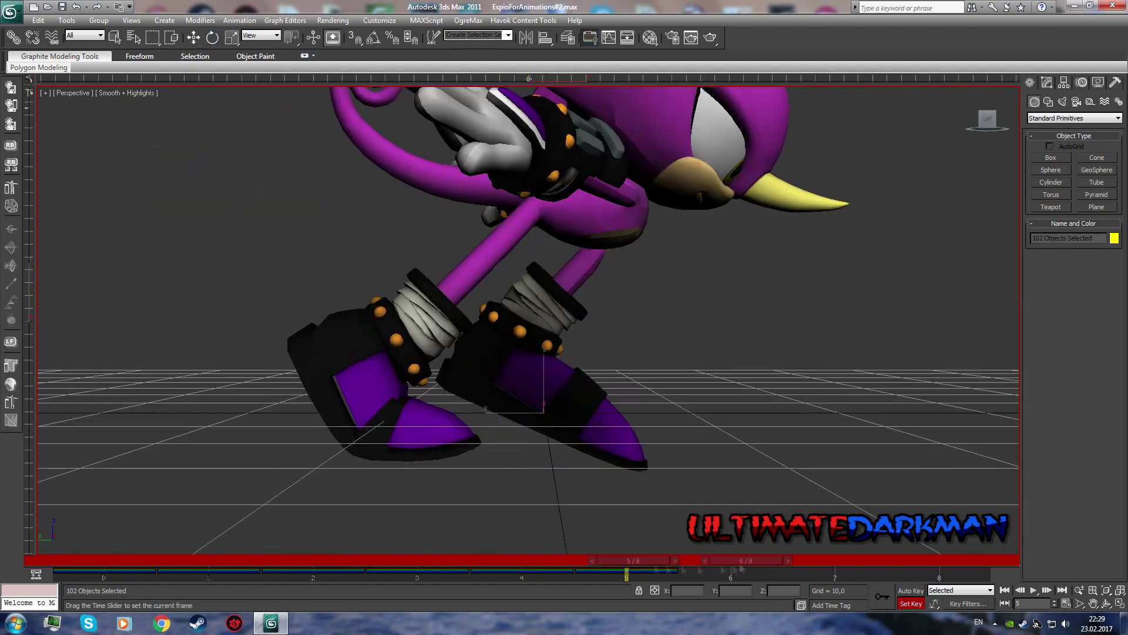
Step: Turn on Auto Key and swing Thigh_R up into the frame 6 stride
key(e)
key(h)
key(Return)
drag(585, 306, 585, 258)
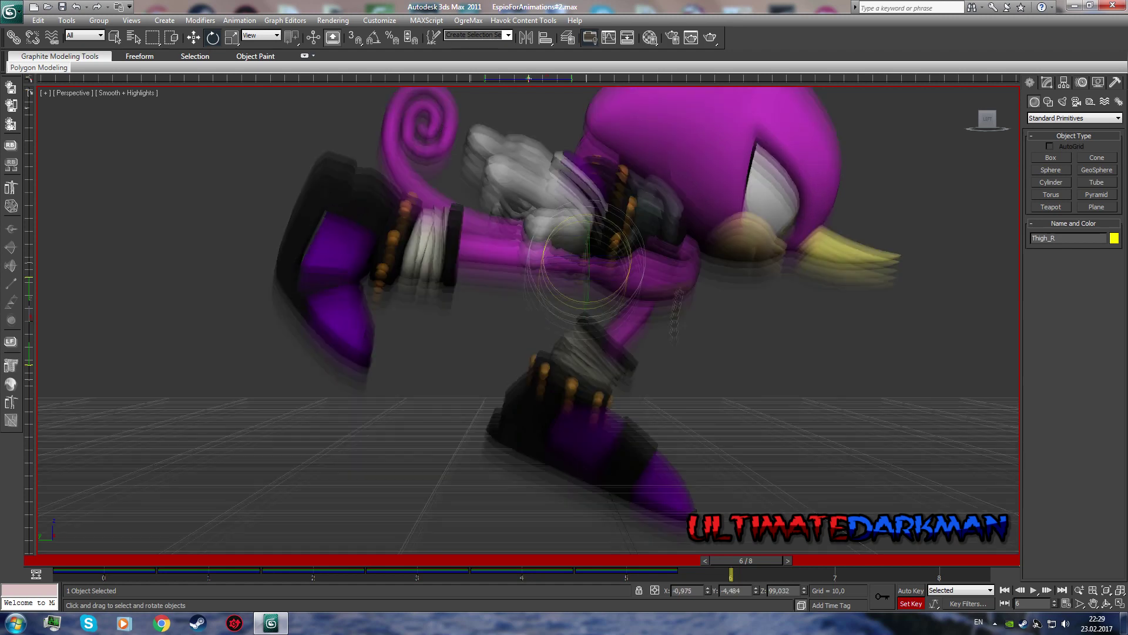
key(h)
key(Return)
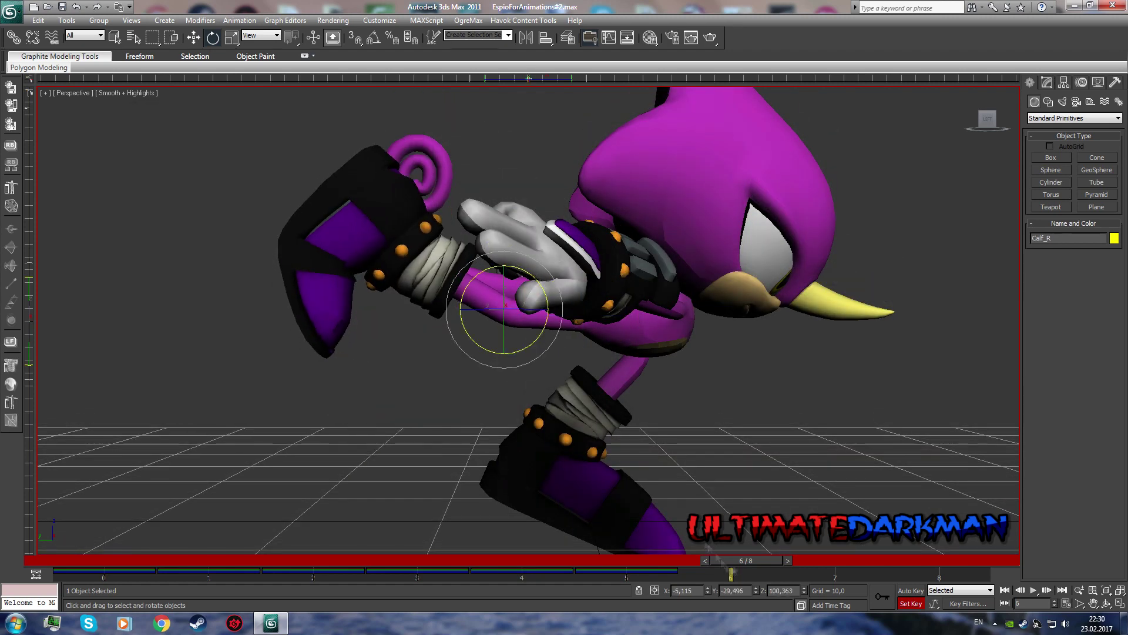
key(n)
key(h)
key(Return)
drag(588, 317, 660, 330)
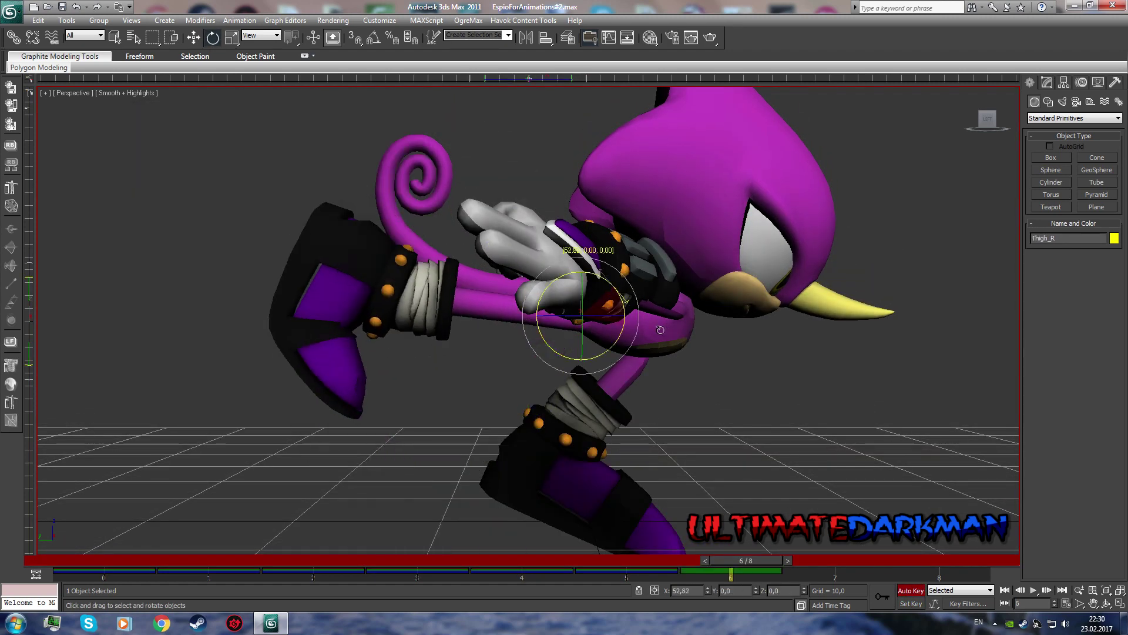
drag(611, 287, 613, 290)
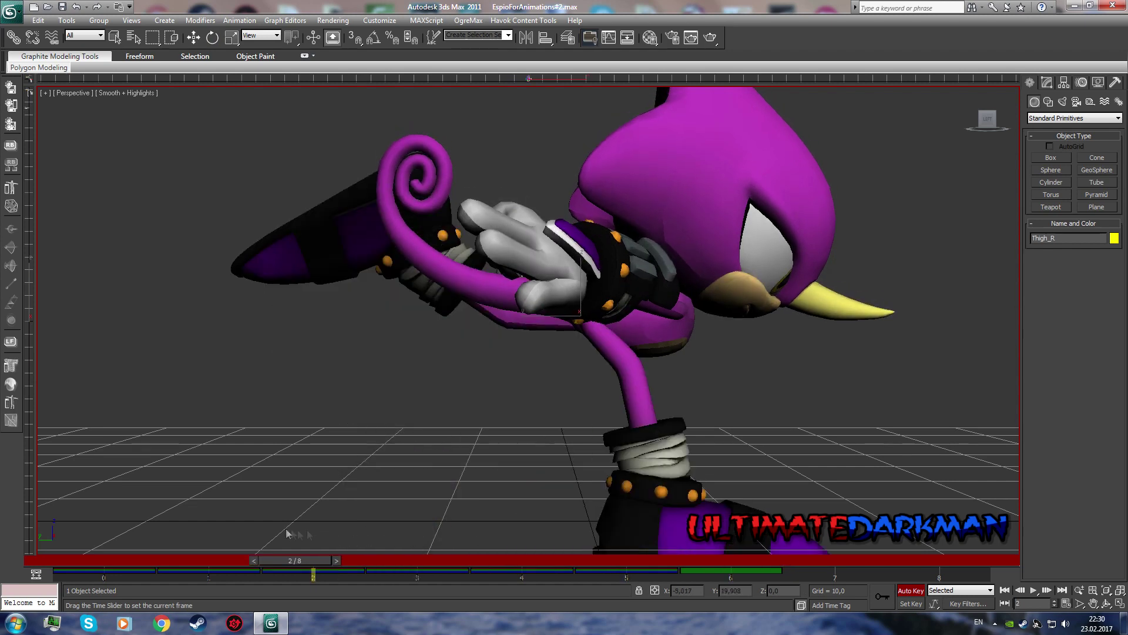
Step: Bend Calf_R up about 36 degrees, then select Foot_R, Ankle_R and Toe_R
key(h)
drag(532, 279, 562, 291)
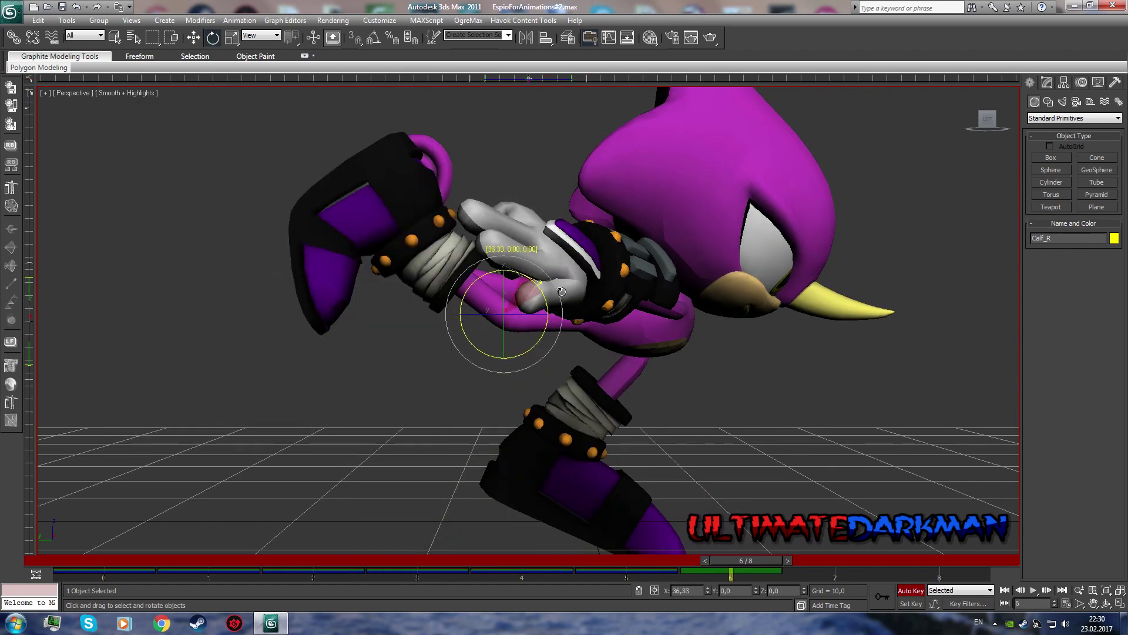
key(h)
double_click(176, 253)
key(h)
double_click(170, 218)
key(h)
double_click(170, 364)
drag(748, 563, 731, 562)
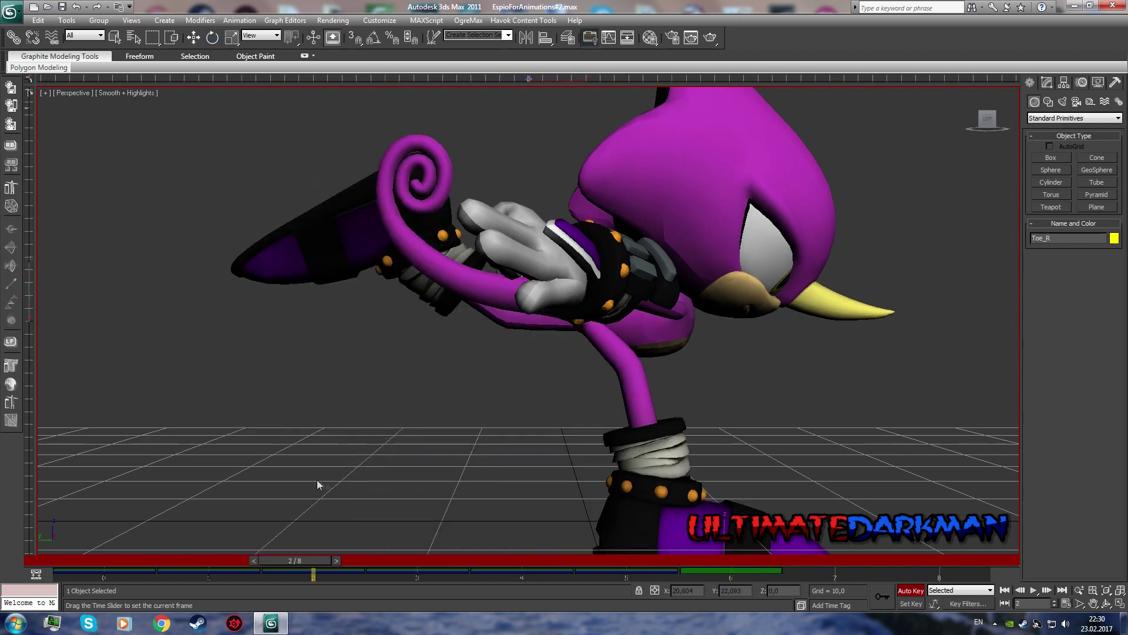
mouse_move(988, 120)
mouse_down()
mouse_move(969, 93)
mouse_move(750, 317)
mouse_up()
Step: Rotate Thigh_L about 25 degrees and bend Calf_L back about 80 degrees
key(h)
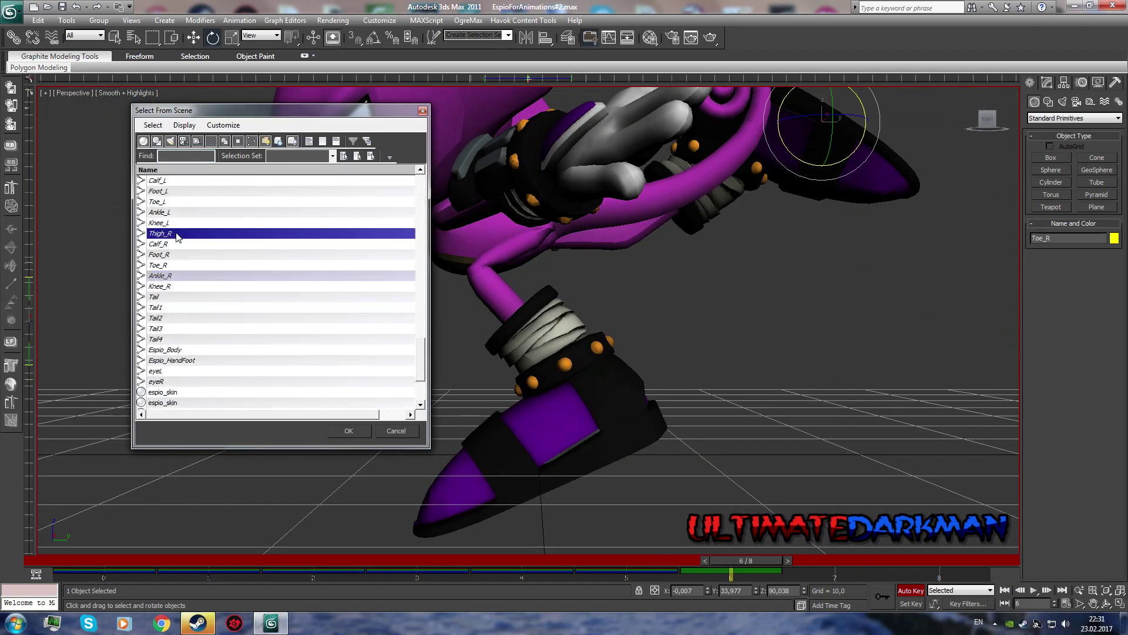
double_click(166, 233)
drag(583, 205, 570, 189)
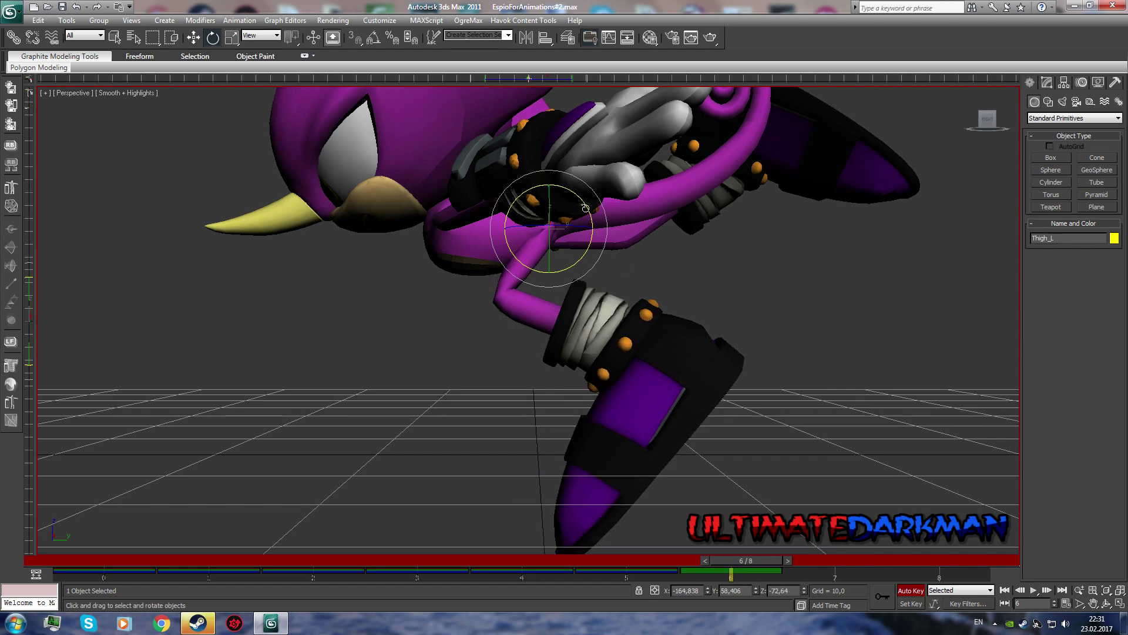
key(h)
double_click(167, 203)
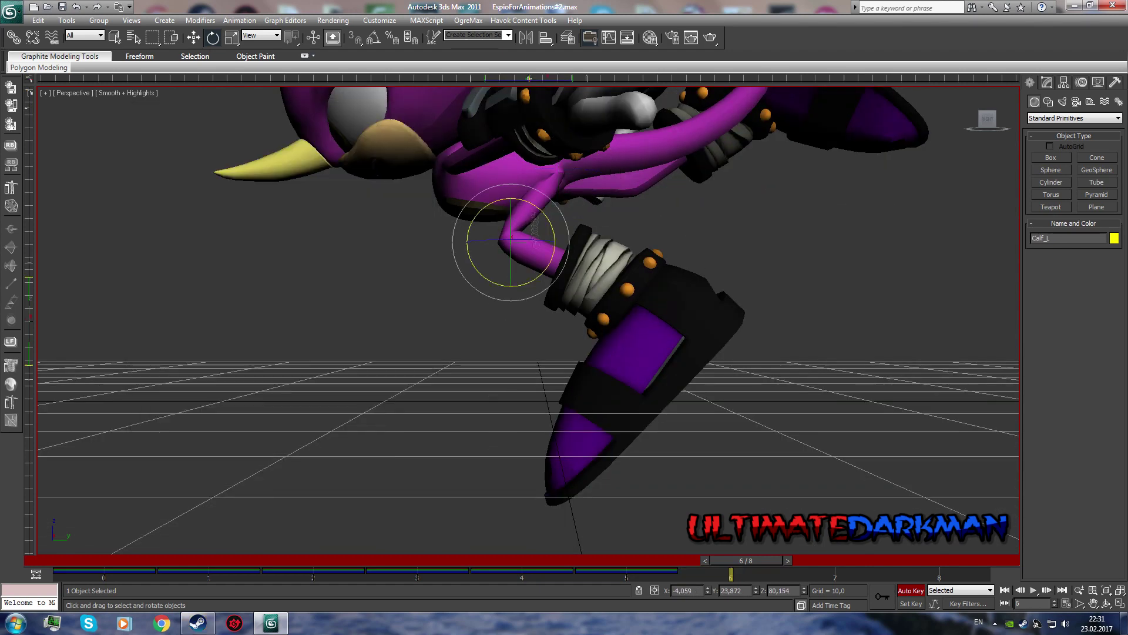
drag(544, 205, 610, 245)
alt+middle_drag(541, 210, 662, 222)
Step: Tilt Foot_L about 31 degrees and select Ankle_L
key(h)
double_click(167, 215)
drag(524, 276, 523, 252)
key(h)
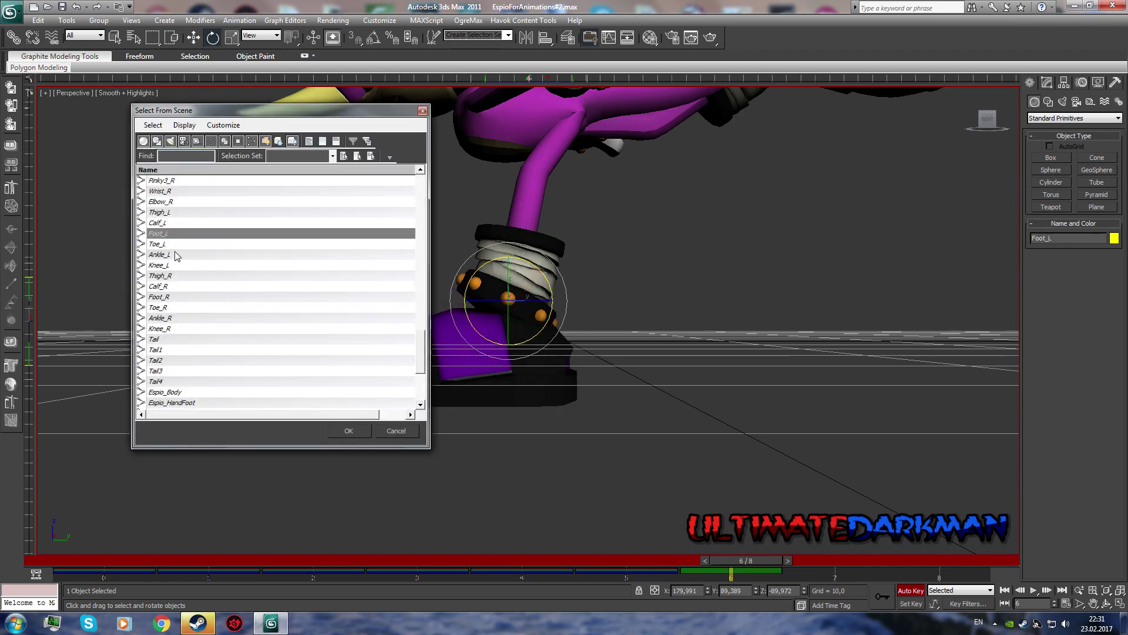
double_click(168, 232)
middle_drag(710, 316, 628, 392)
scroll(628, 392, down, 5)
Step: Select all 102 rig objects and set a key for the frame 6 pose
key(h)
key(ctrl+a)
key(Return)
click(911, 603)
alt+middle_drag(758, 494, 677, 372)
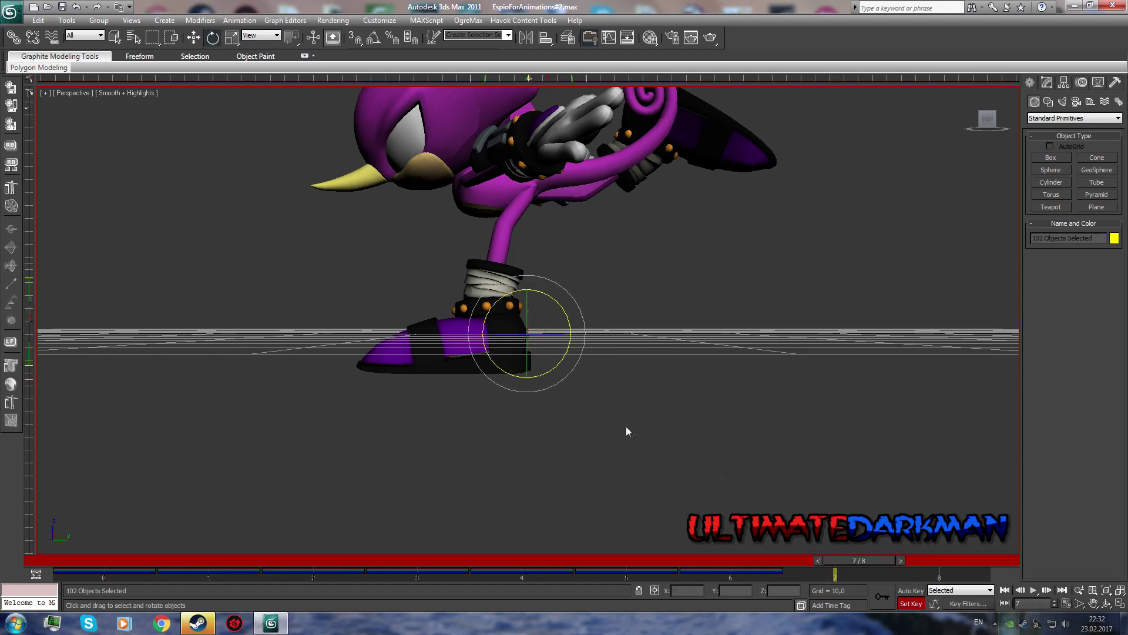
Step: Turn Auto Key back on and move the frame-0 key to frame 7 on the track bar
key(n)
alt+middle_drag(626, 432, 640, 415)
click(110, 575)
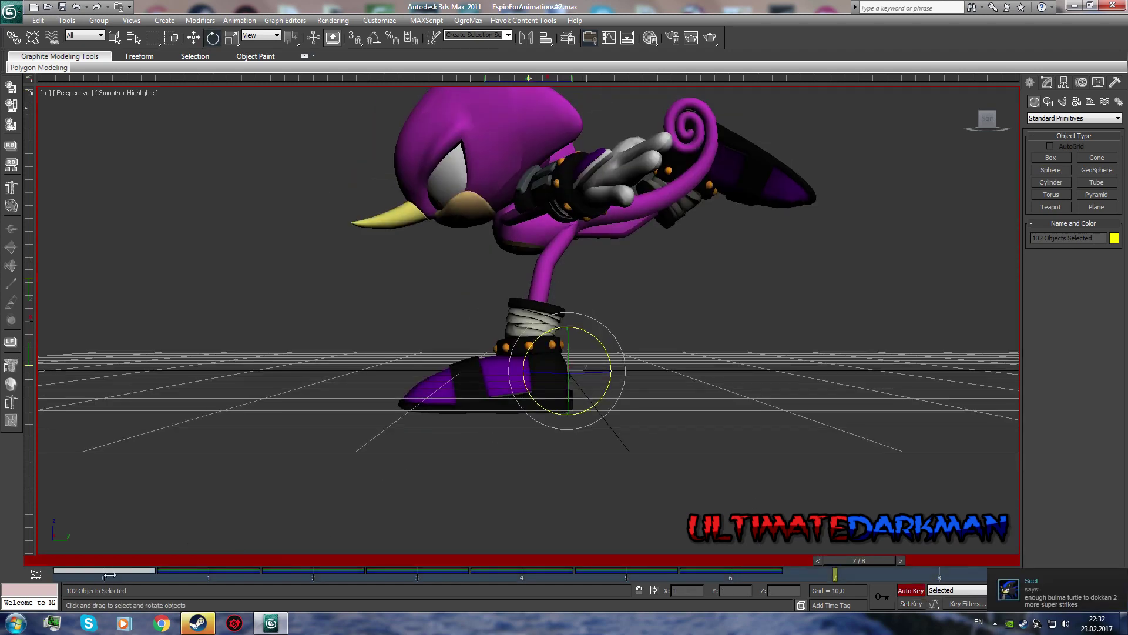
drag(846, 560, 3, 552)
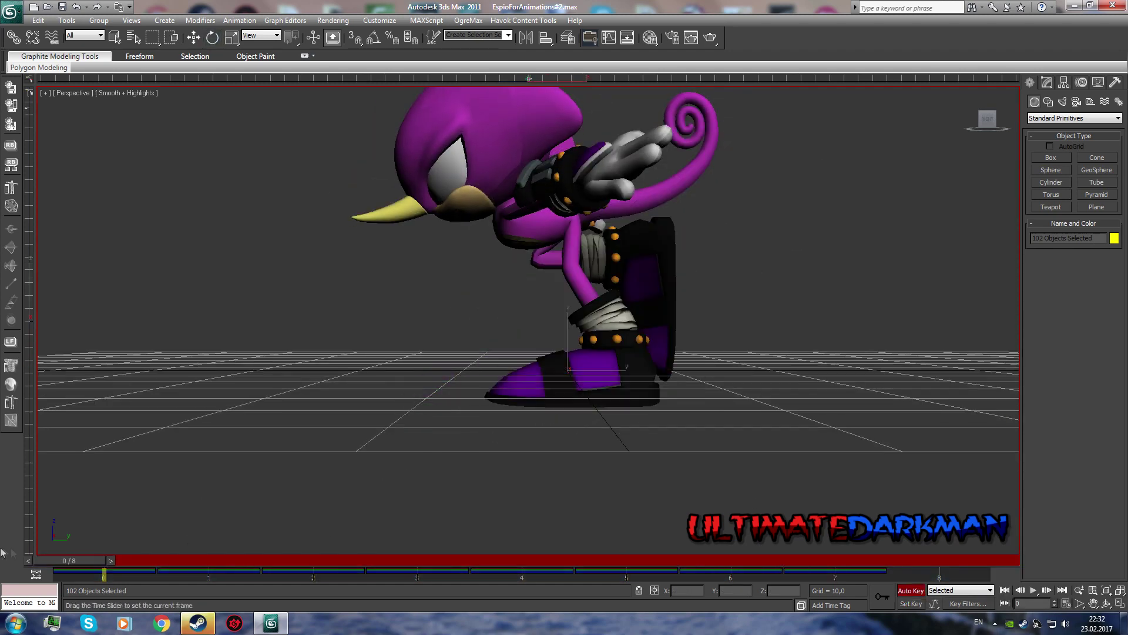
drag(880, 554, 897, 560)
key(e)
drag(3, 559, 858, 560)
key(e)
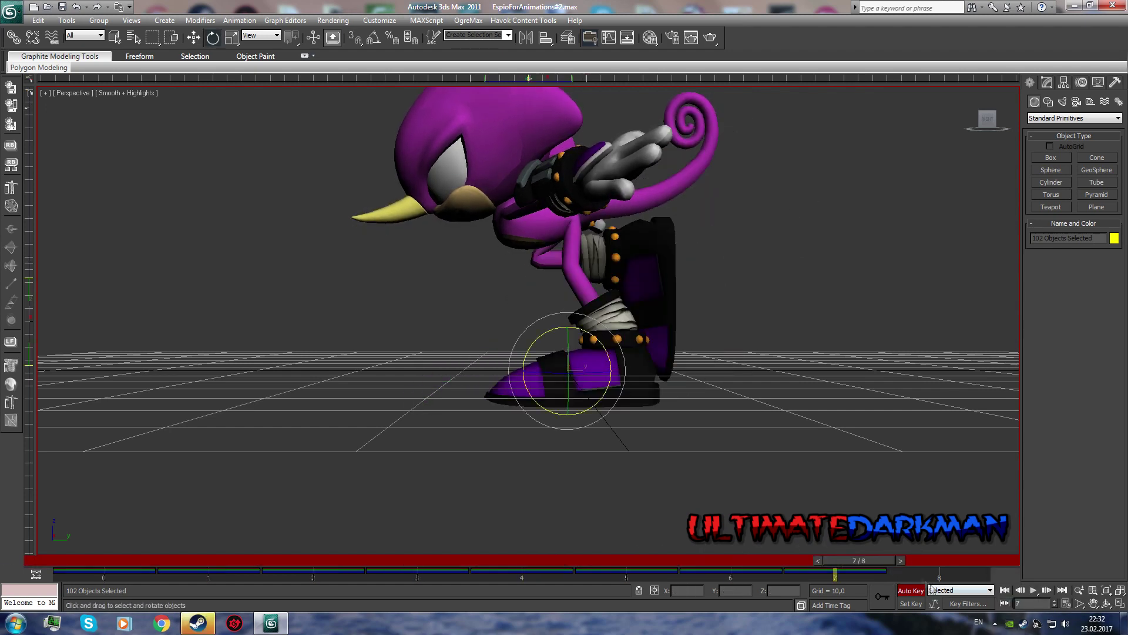
scroll(807, 438, up, 3)
scroll(807, 437, up, 2)
middle_drag(482, 411, 519, 411)
key(h)
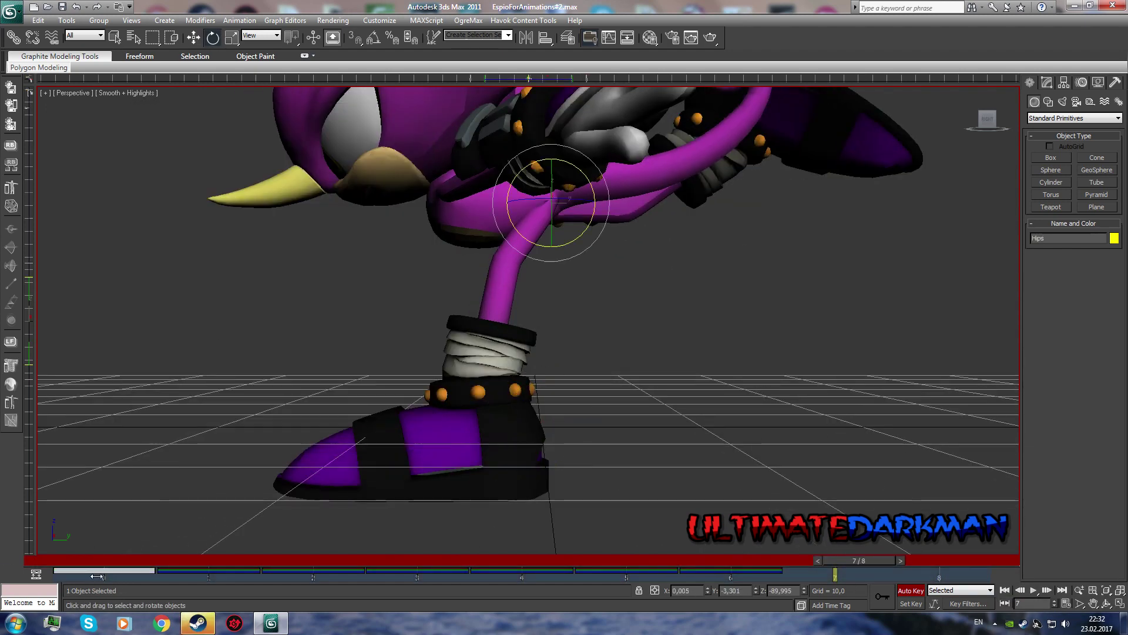
drag(97, 576, 910, 577)
Step: At frame 7, rotate Thigh_L about 14 degrees and bend Calf_L further
key(h)
scroll(235, 264, down, 5)
click(177, 302)
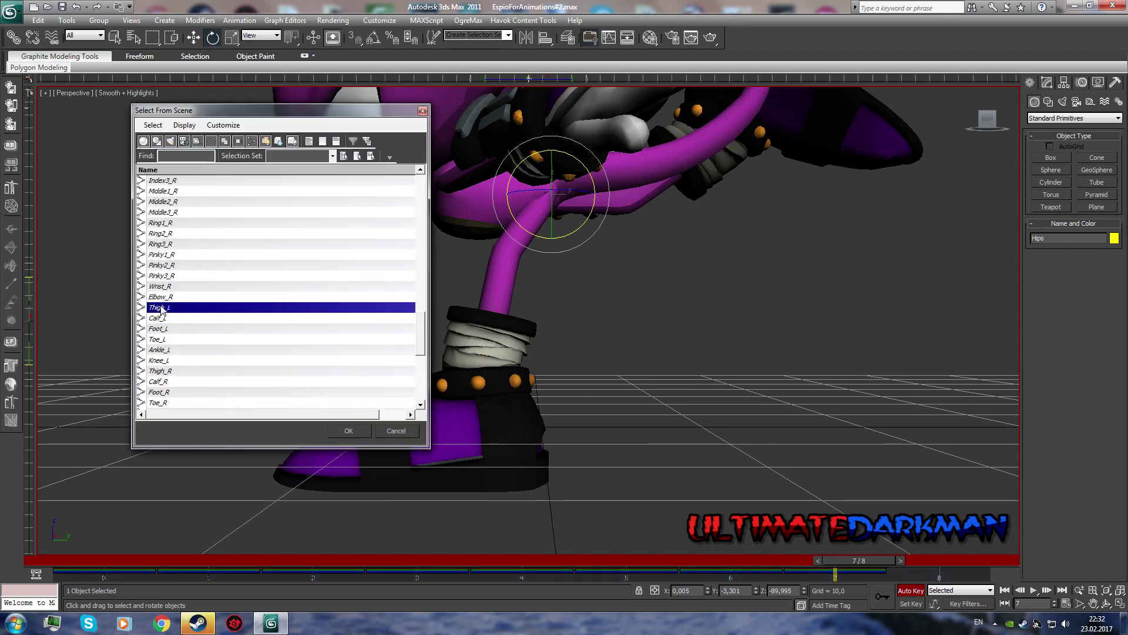
click(351, 429)
drag(553, 150, 569, 156)
key(h)
double_click(176, 236)
drag(532, 247, 559, 259)
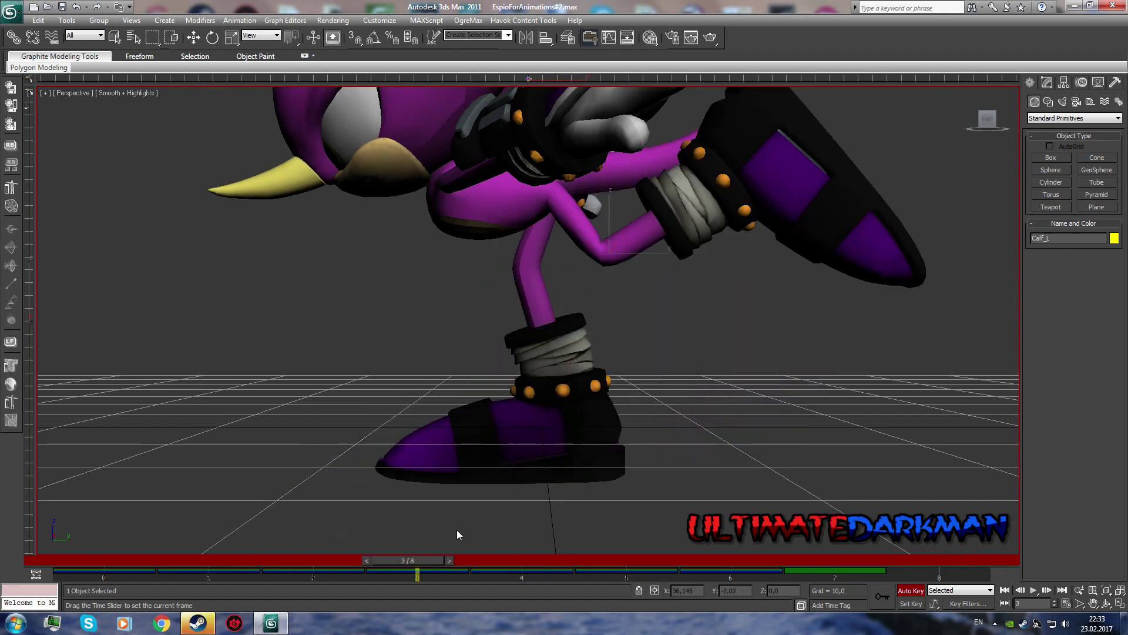
Step: Tilt Foot_L about -31.5 degrees, then select Ankle_L
key(h)
scroll(235, 264, down, 5)
click(176, 277)
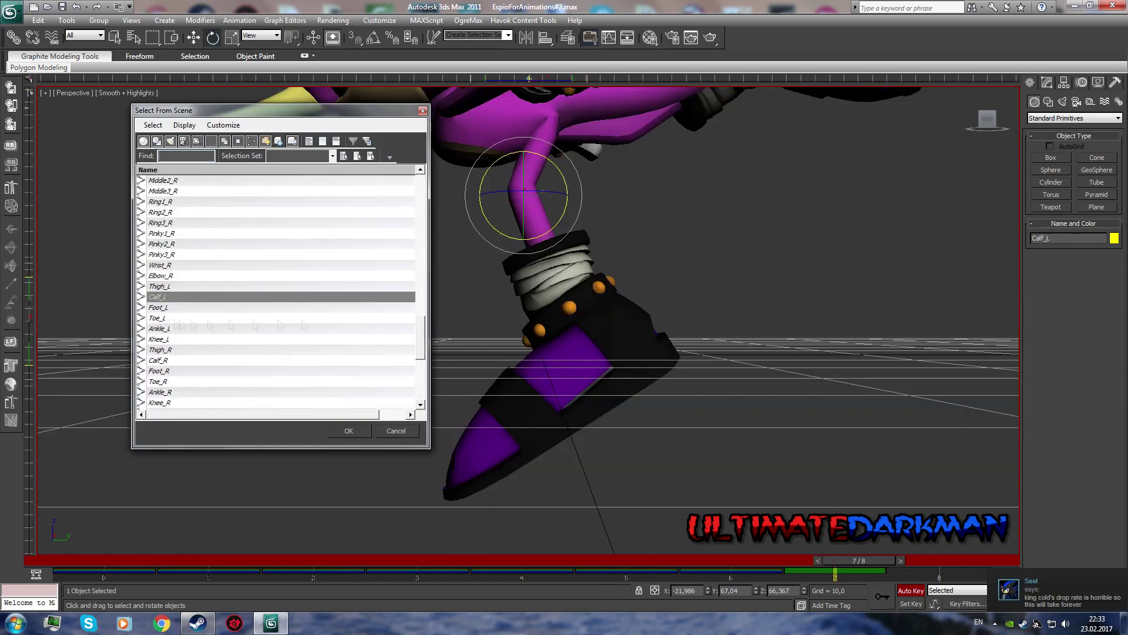
click(349, 430)
scroll(421, 325, down, 3)
drag(594, 247, 617, 270)
alt+middle_drag(617, 270, 677, 289)
key(h)
double_click(376, 310)
scroll(717, 268, down, 5)
mouse_move(717, 268)
alt+middle_down()
mouse_move(529, 235)
mouse_move(581, 270)
alt+middle_up()
scroll(529, 235, up, 4)
Step: Select the right leg bones Calf_R, Foot_R and Ankle_R in turn
key(h)
double_click(182, 269)
key(h)
double_click(159, 286)
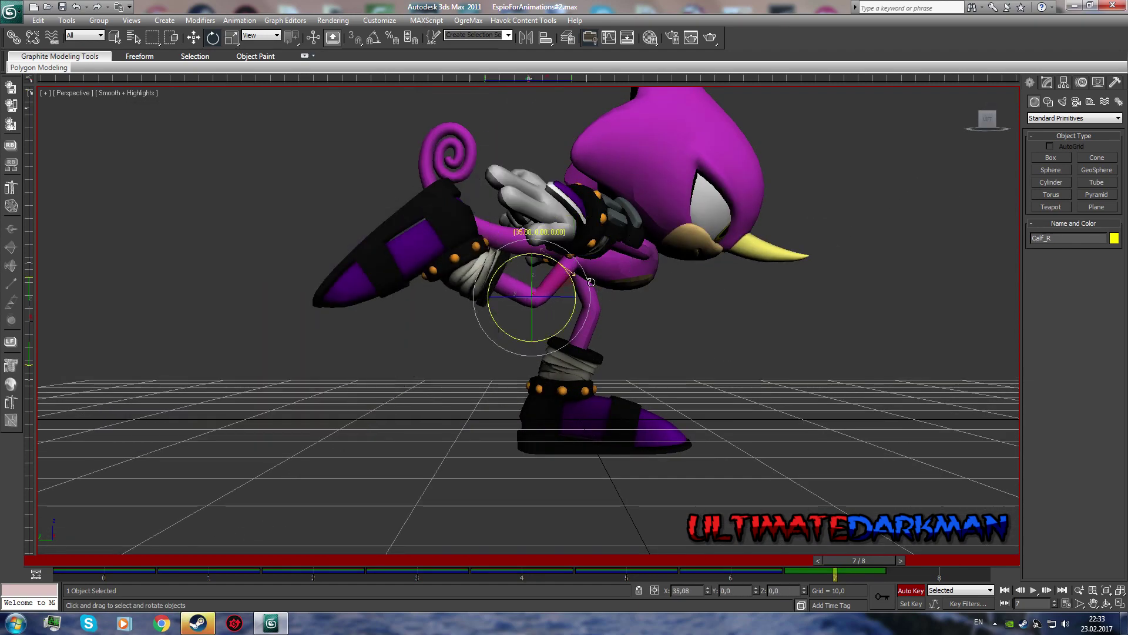
key(h)
double_click(171, 276)
key(h)
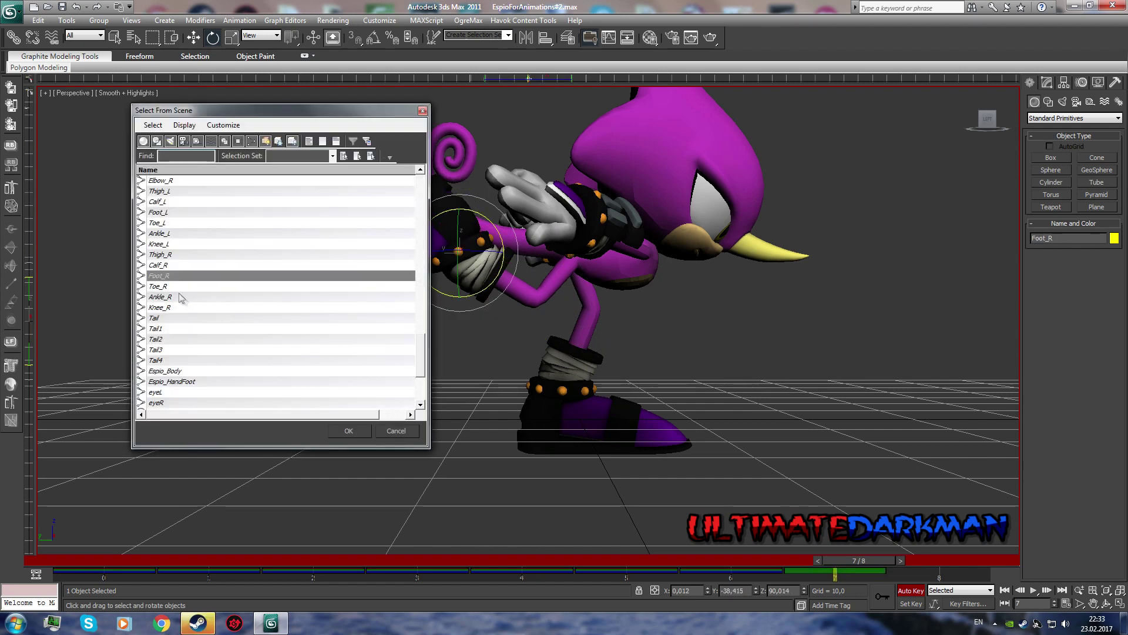
double_click(172, 297)
Step: Select all 102 objects in the scene
key(h)
shift+click(201, 298)
key(Return)
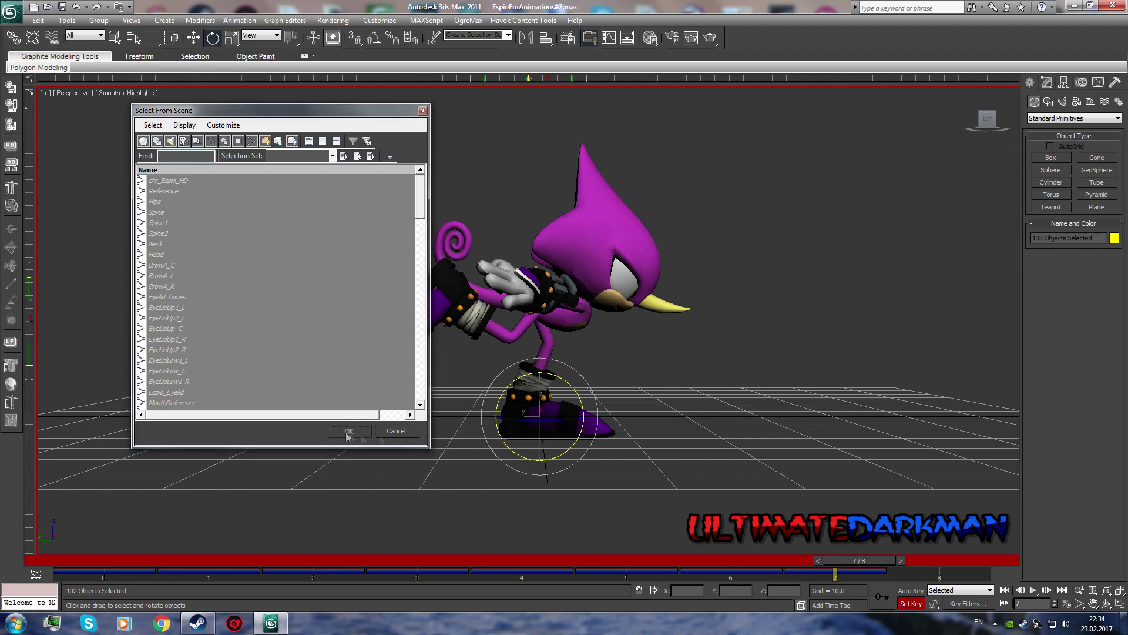
text(40)
Step: Rescale the eight-frame animation to end at frame 40 and scrub through the run
click(532, 381)
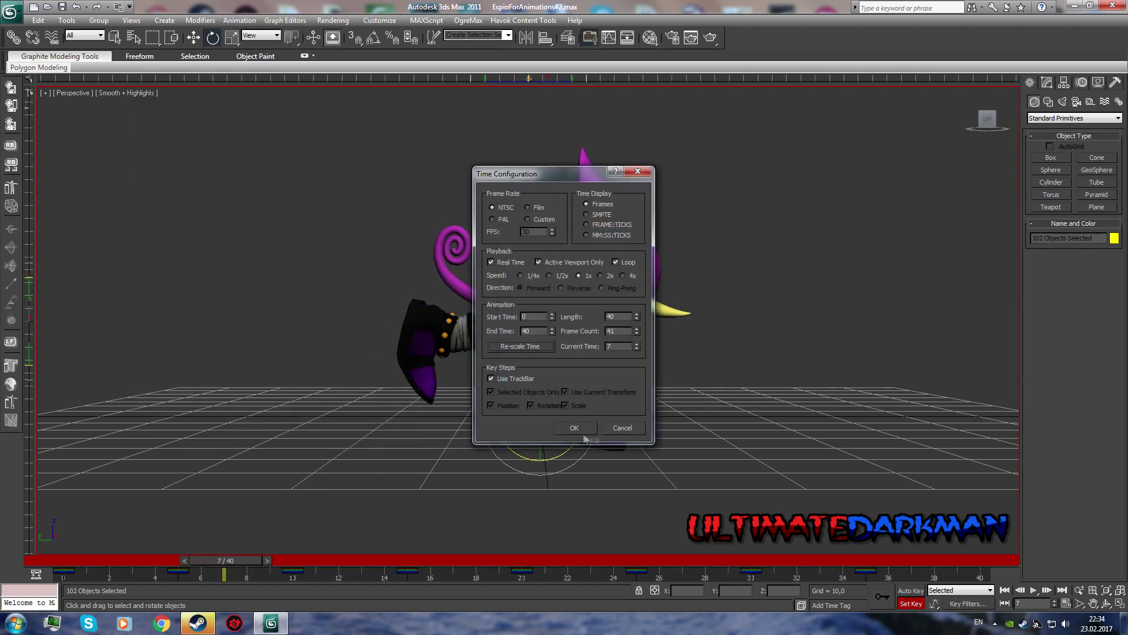
click(574, 427)
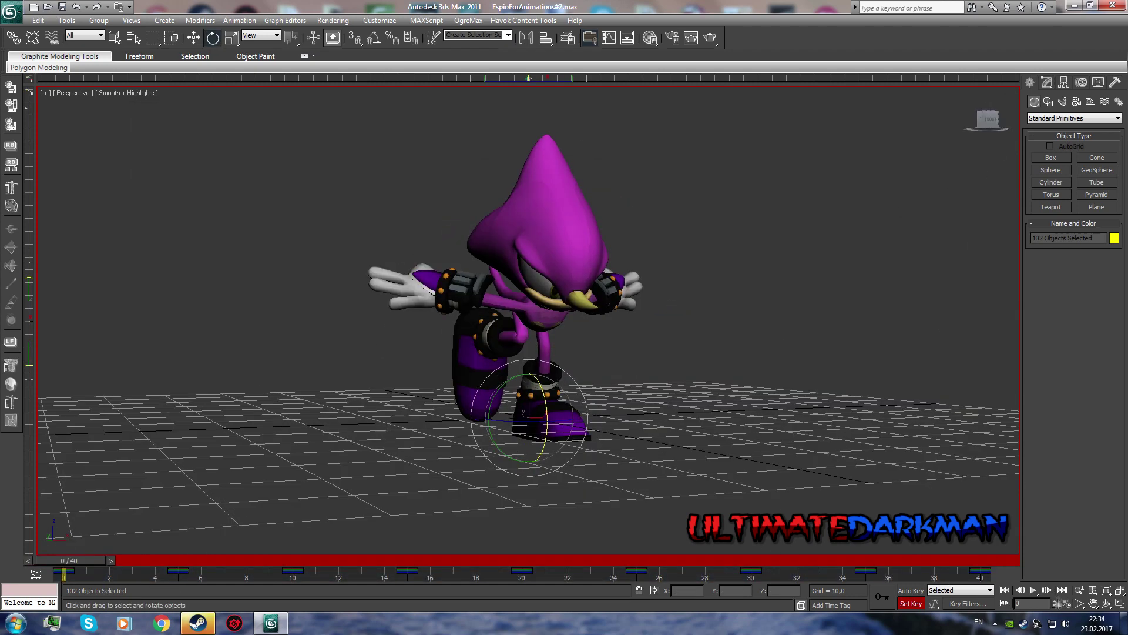
mouse_move(327, 560)
mouse_down()
mouse_move(337, 564)
mouse_move(63, 560)
mouse_up()
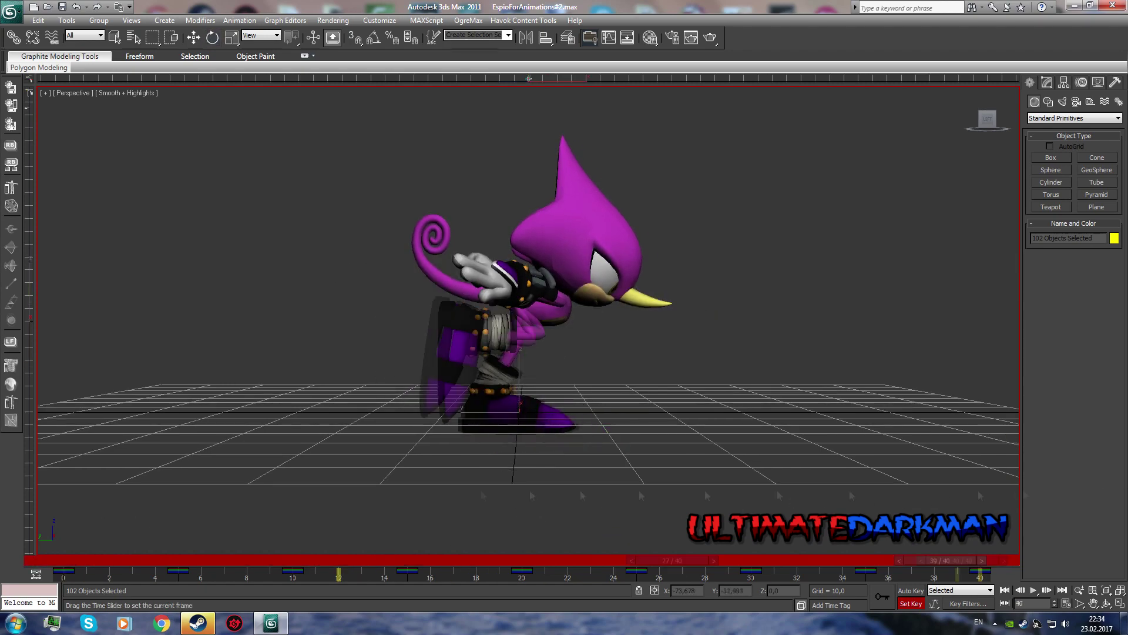
scroll(517, 329, up, 2)
scroll(517, 329, up, 2)
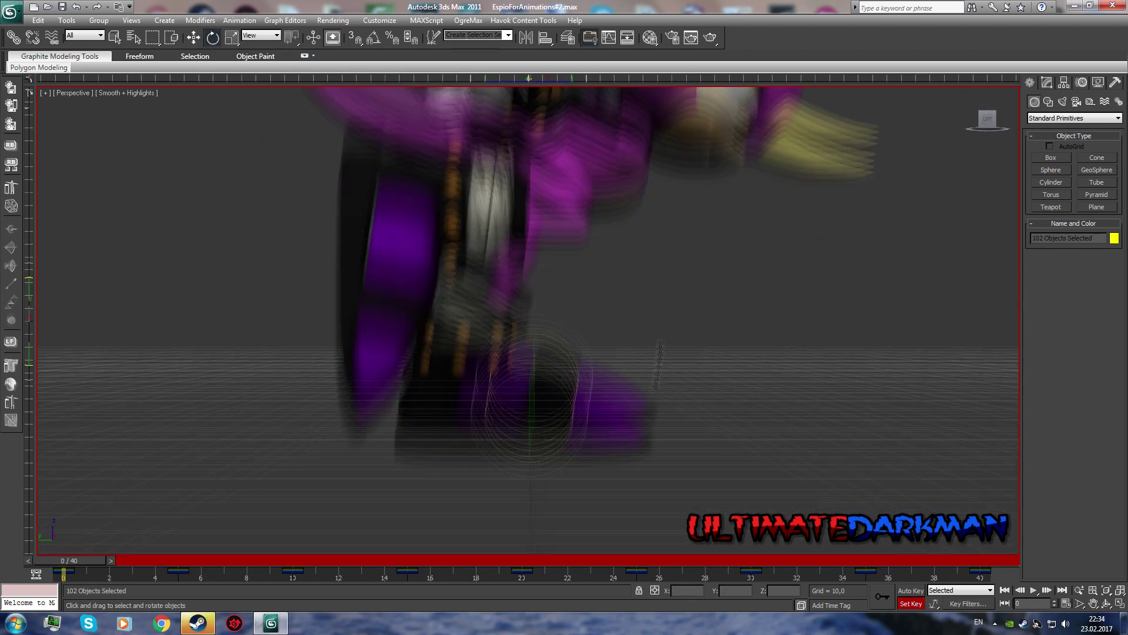
Step: Turn on Auto Key and select Calf_R, then Calf_L
scroll(624, 364, up, 2)
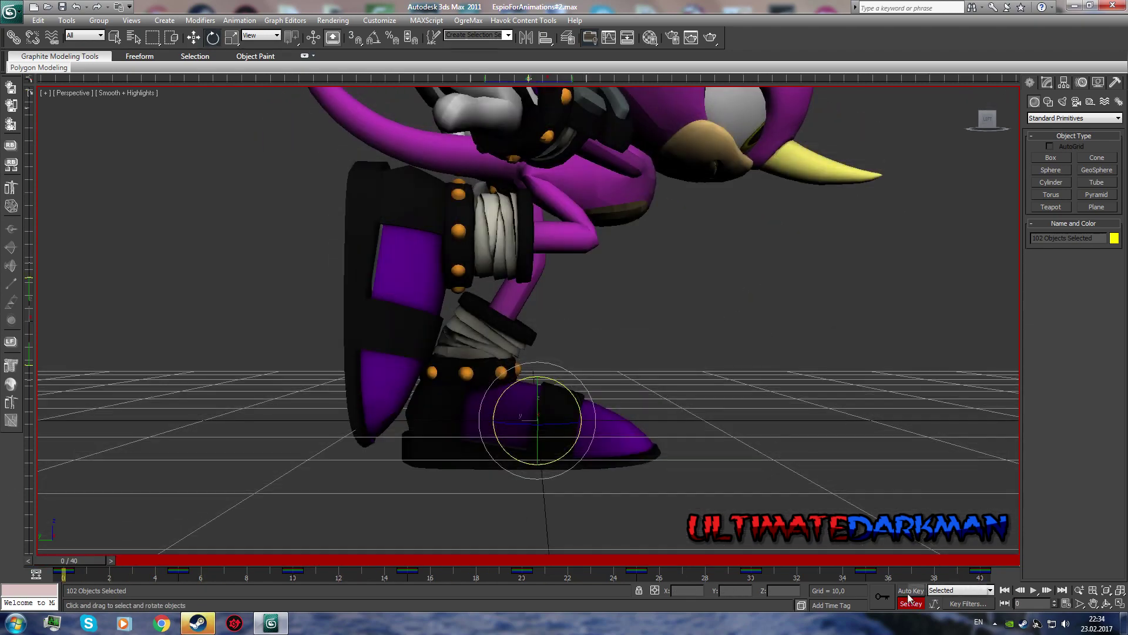
scroll(624, 363, up, 2)
key(n)
key(h)
double_click(157, 191)
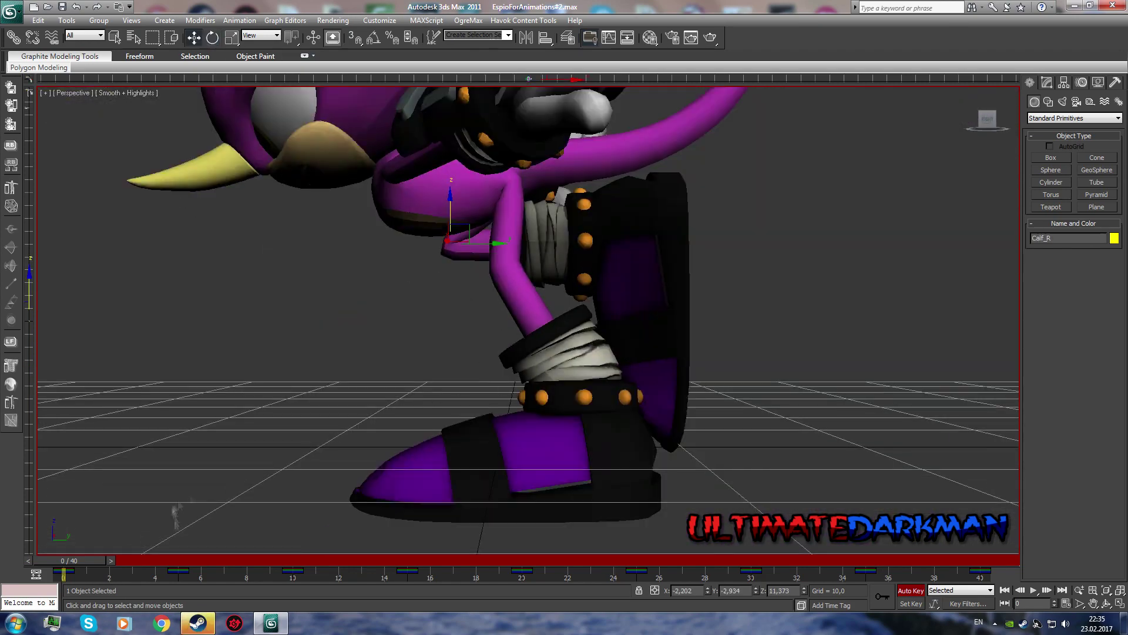
key(h)
click(162, 253)
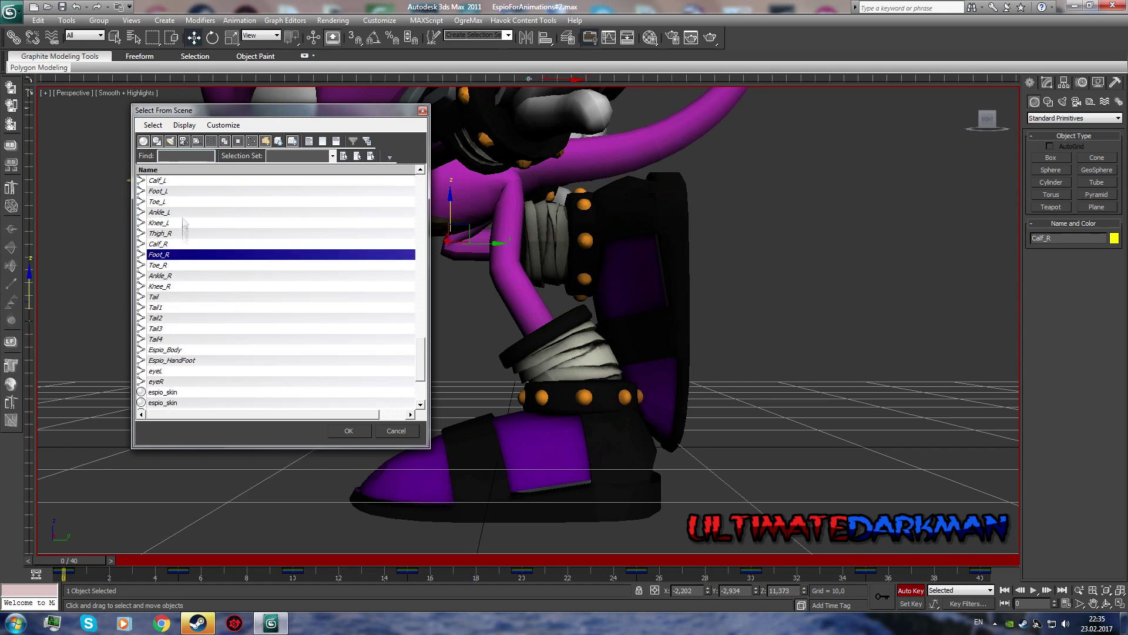
key(Return)
Step: Select Ankle_L, then Foot_L, then Ankle_L again from the scene list
key(h)
click(159, 296)
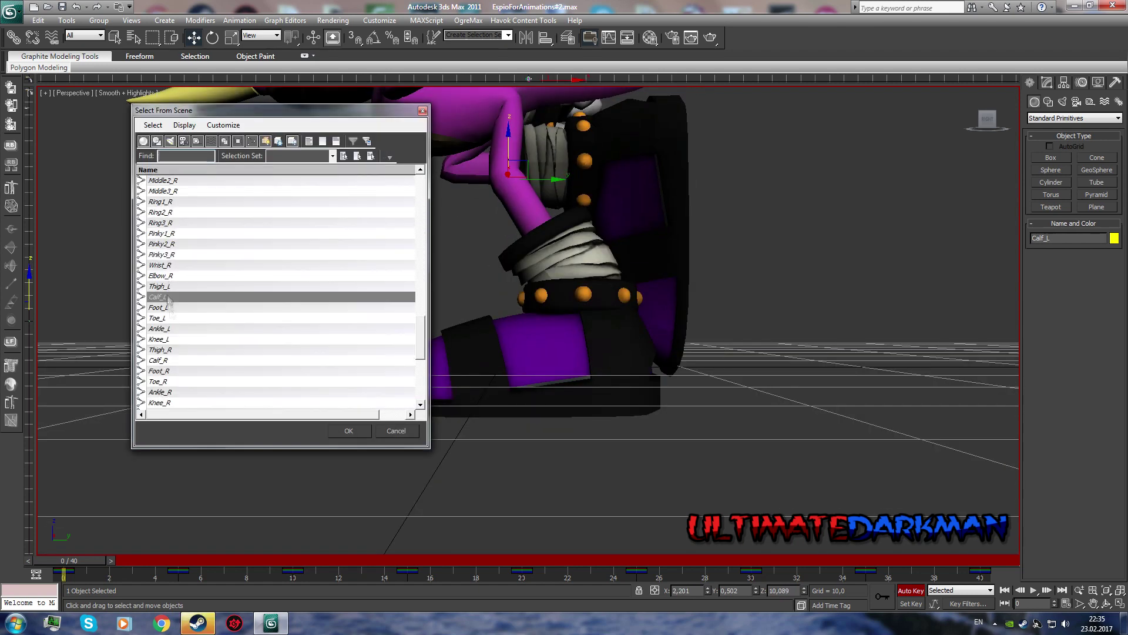
key(Return)
key(h)
click(158, 259)
key(Return)
key(h)
scroll(169, 305, down, 10)
scroll(169, 305, down, 12)
key(Return)
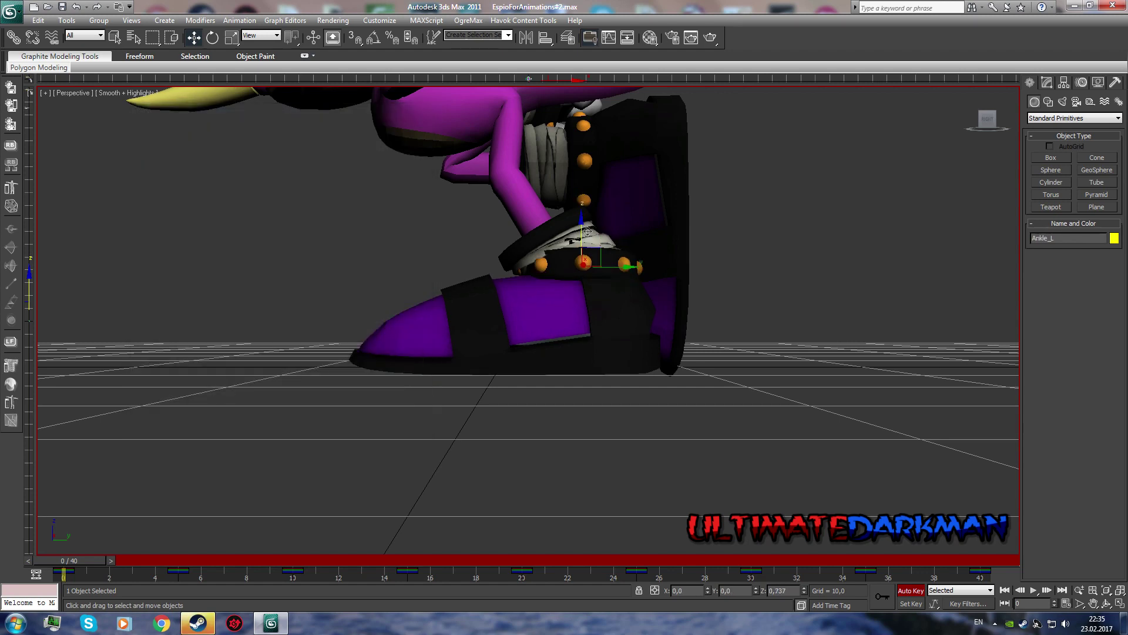
Step: At frame 5, select Foot_L and move it into the stride pose
drag(84, 562, 196, 561)
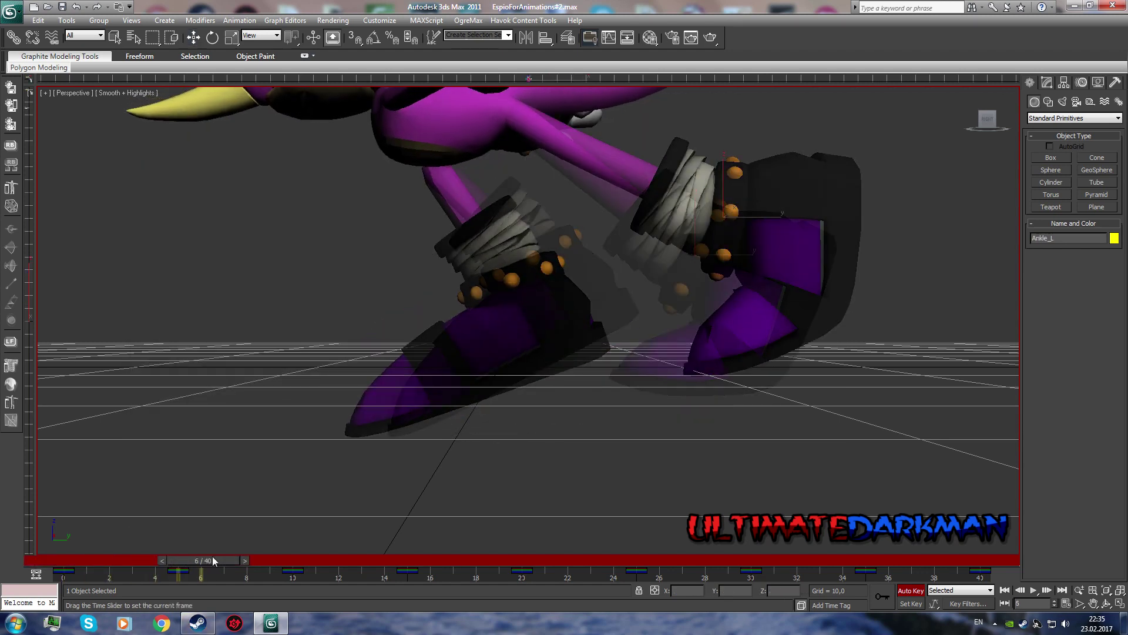
key(w)
middle_drag(511, 382, 379, 400)
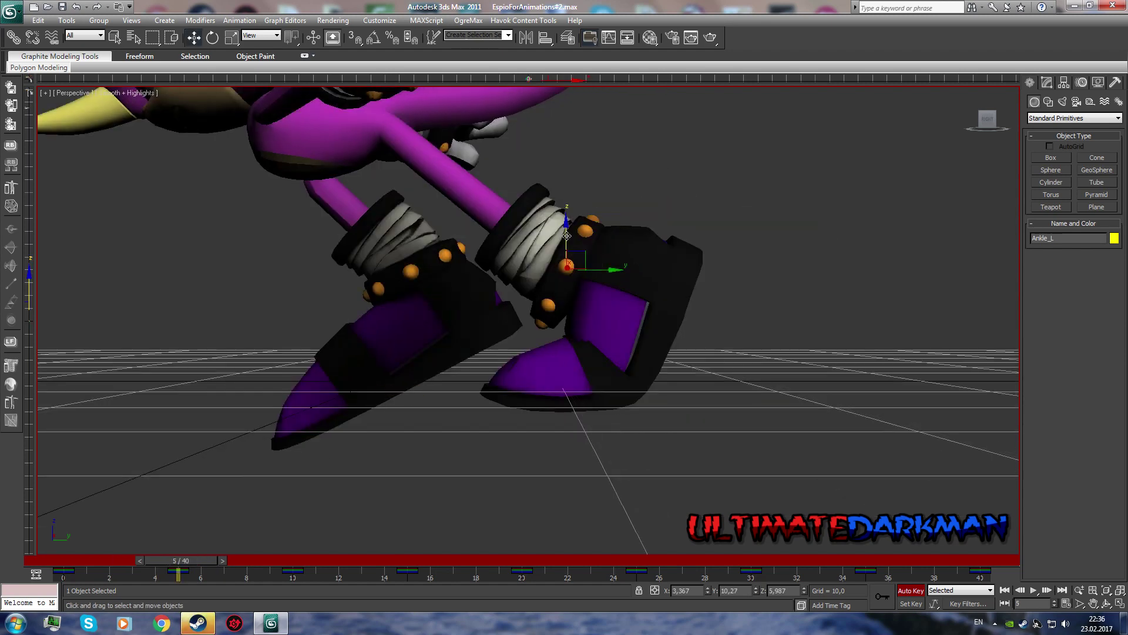
key(h)
double_click(235, 265)
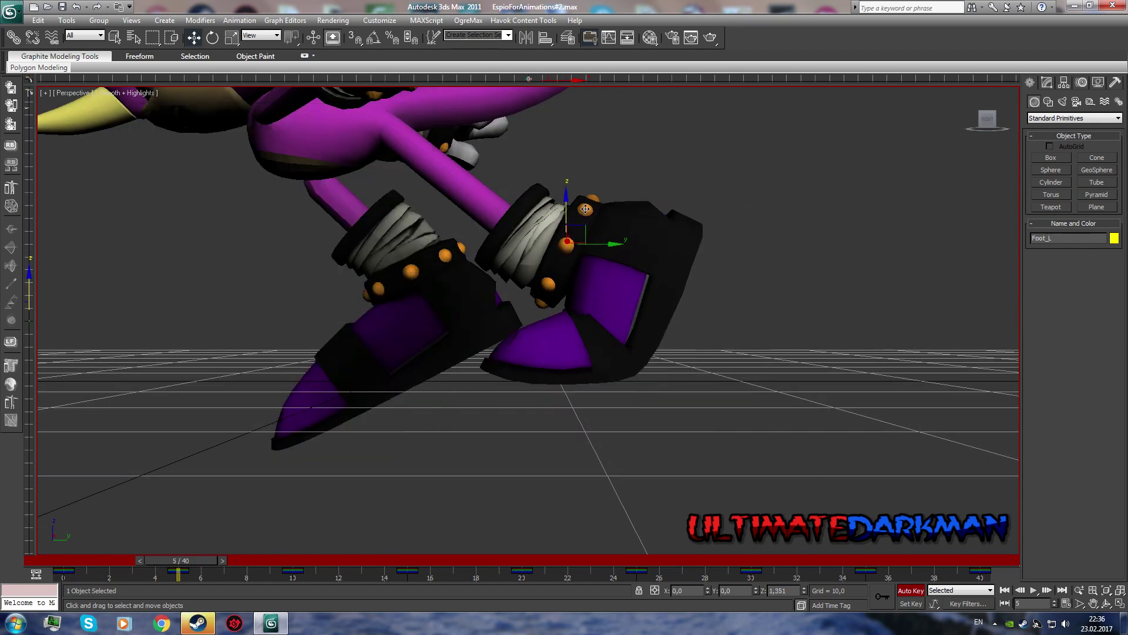
middle_drag(672, 325, 631, 266)
scroll(632, 267, down, 3)
Step: Advance to frames 16 and 20 and select Calf_L
drag(179, 562, 522, 561)
key(w)
scroll(587, 294, up, 3)
key(h)
double_click(158, 339)
Step: At frame 25, select the left leg bones and isolate Foot_L to rotate it
key(period)
key(period)
key(period)
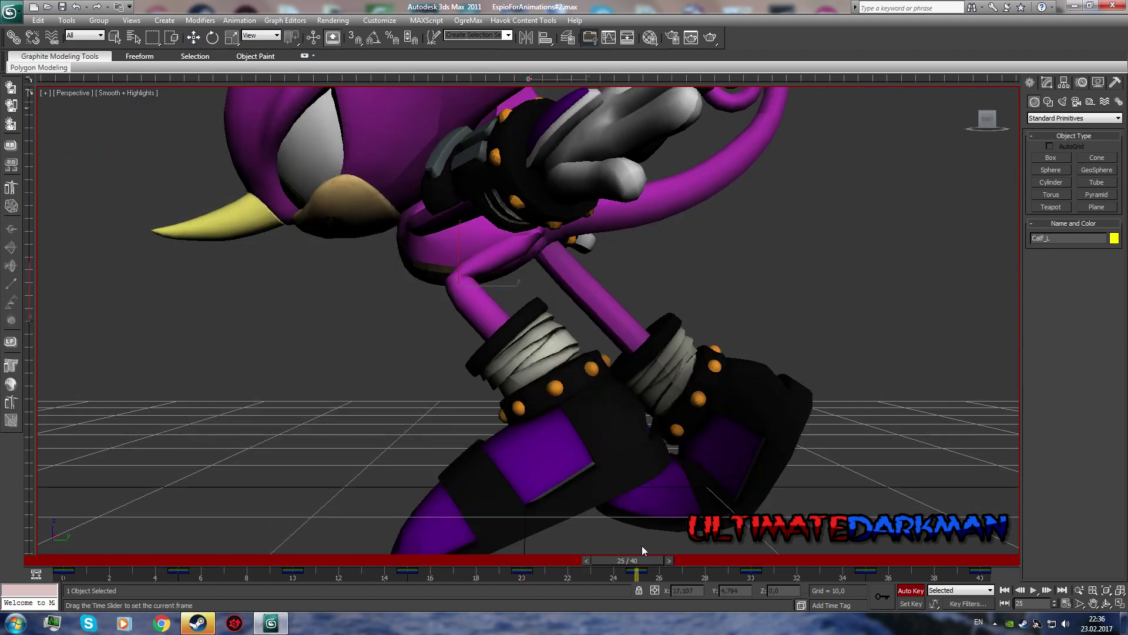
scroll(587, 320, up, 3)
key(h)
click(397, 430)
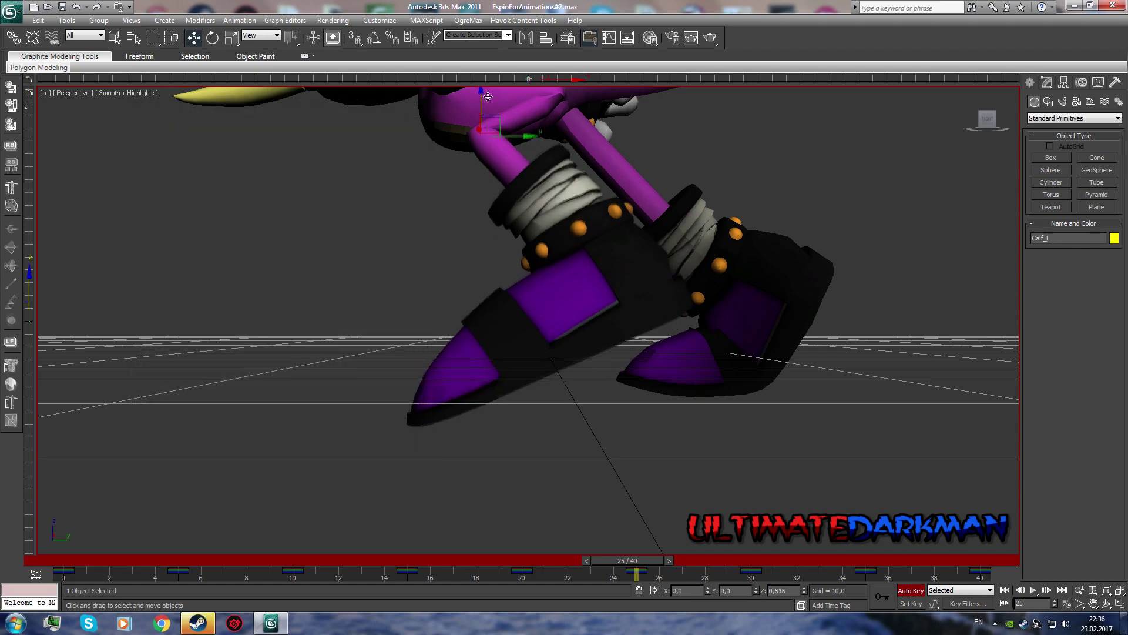
key(h)
ctrl+click(174, 261)
key(Return)
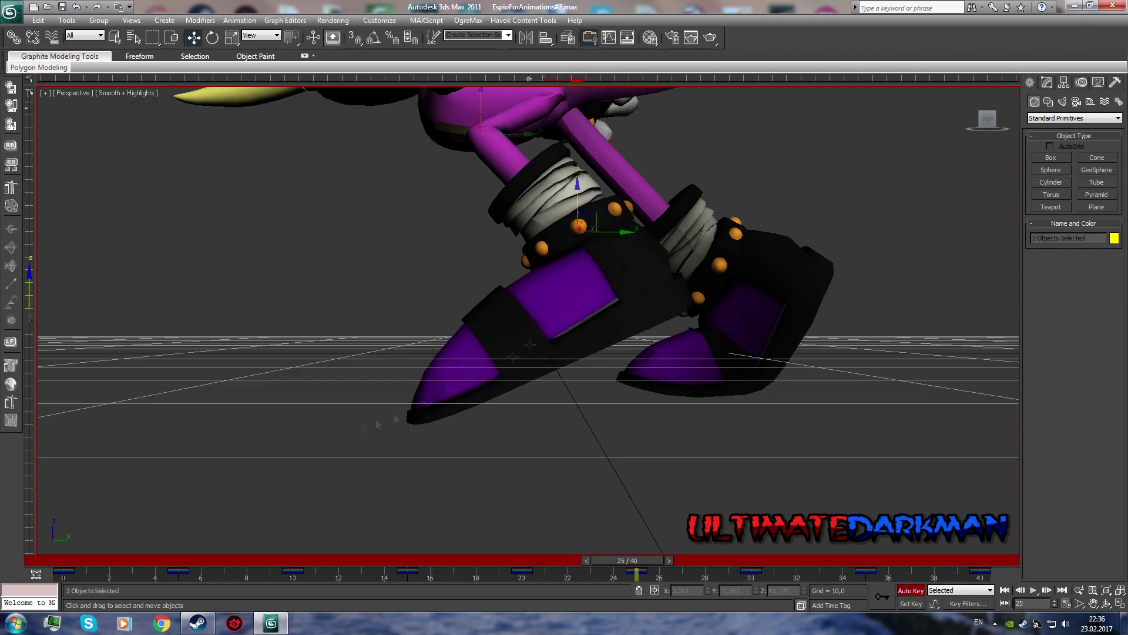
key(h)
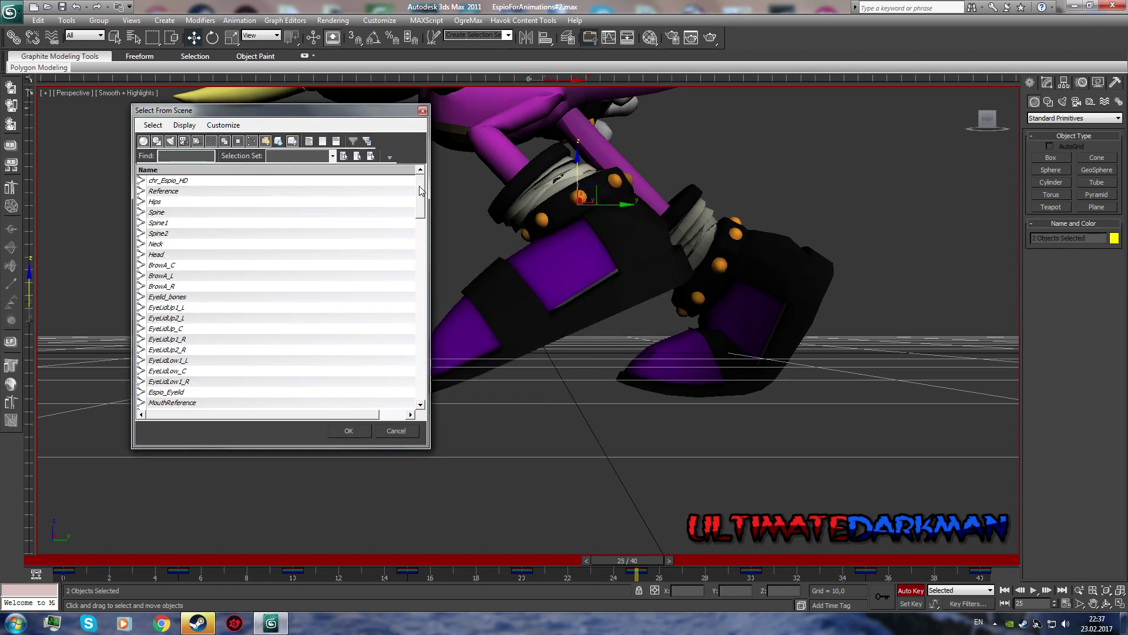
double_click(168, 233)
click(212, 38)
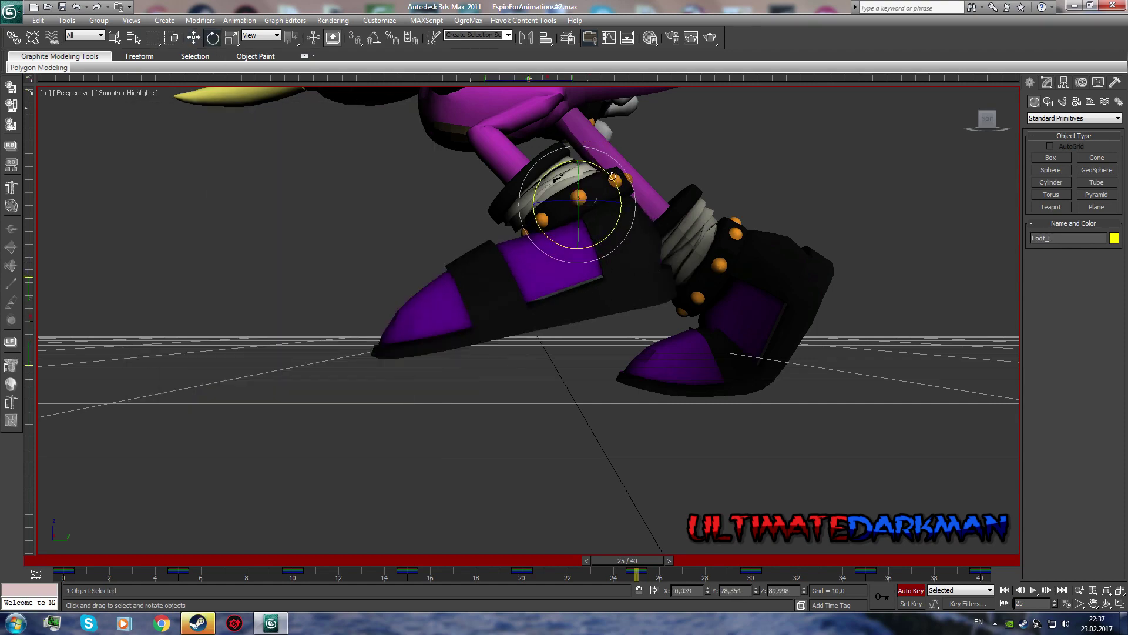
Step: Check frame 5, then at frame 30 select Foot_L and Ankle_L together
drag(623, 560, 183, 464)
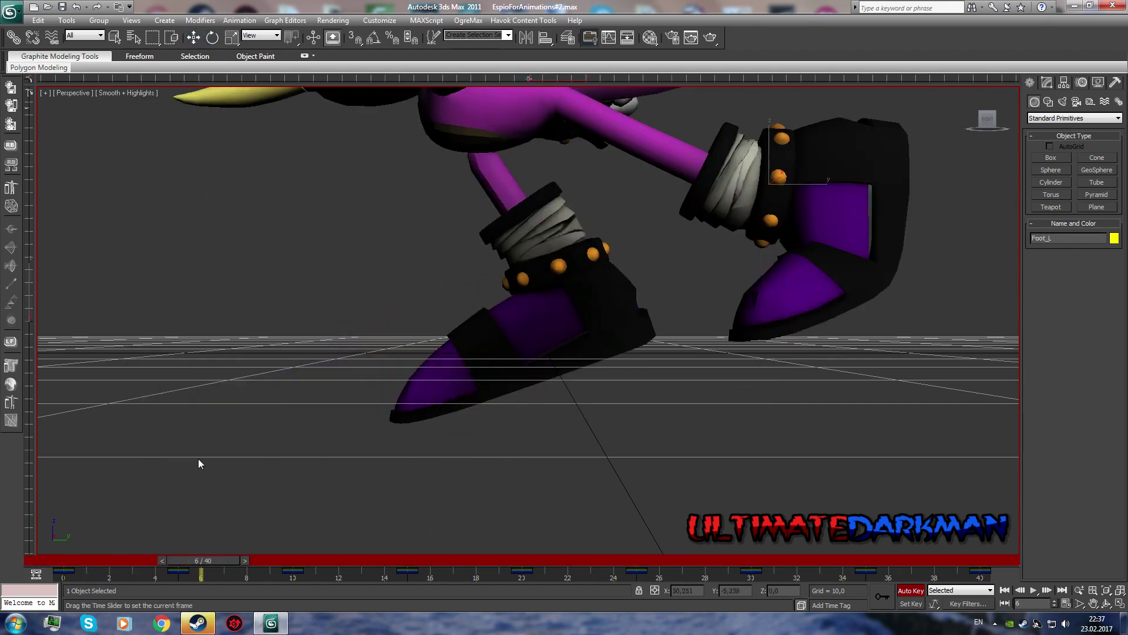
drag(178, 560, 739, 560)
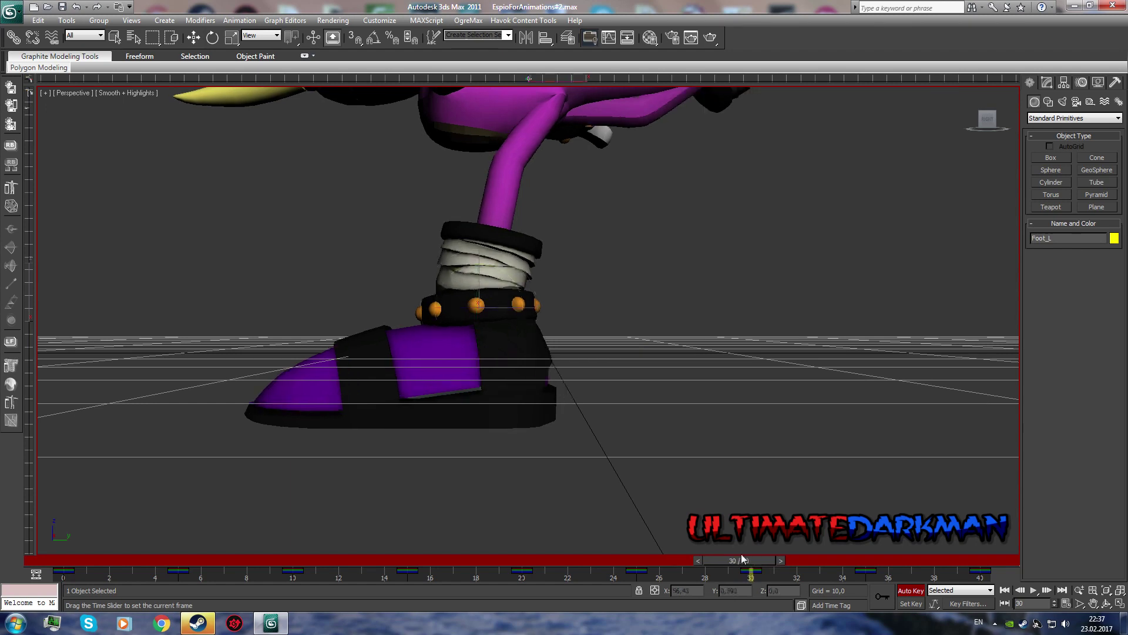
middle_drag(623, 405, 663, 425)
key(h)
double_click(166, 223)
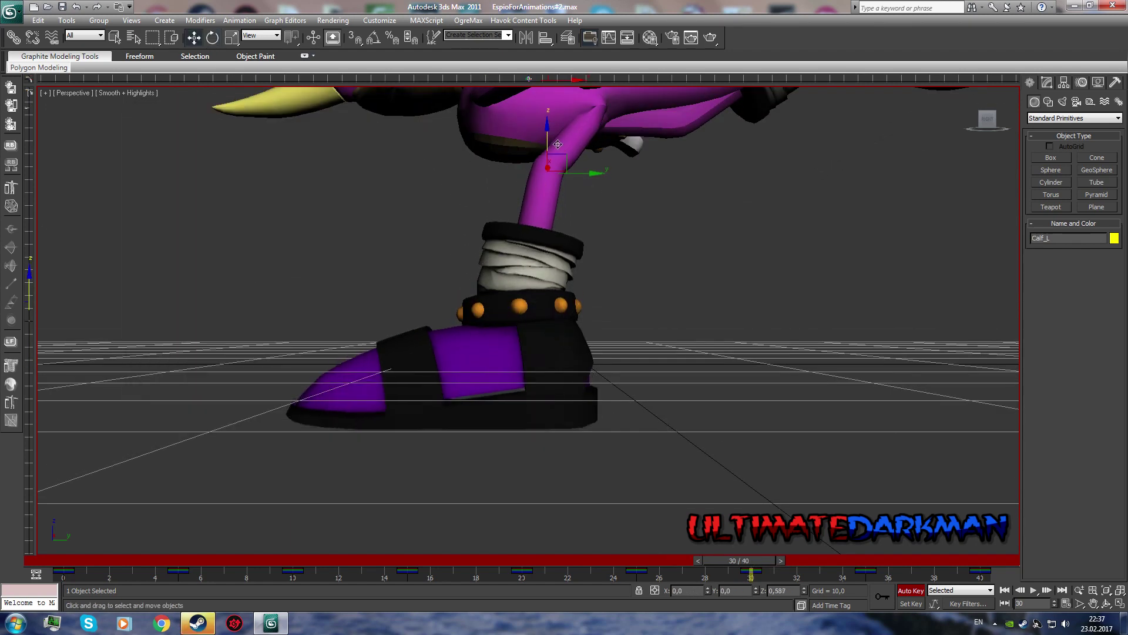
key(h)
click(159, 307)
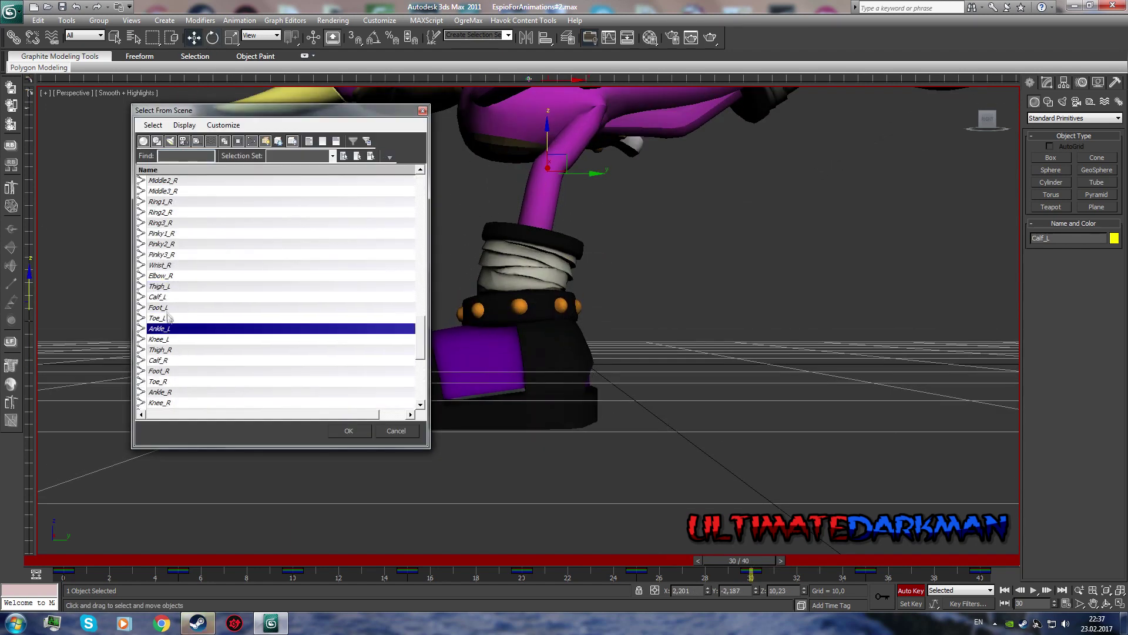
ctrl+click(159, 307)
key(Return)
Step: Lower the left ankle and foot so the ankle band sits on the shoe
drag(546, 152, 546, 194)
scroll(498, 316, down, 3)
drag(499, 316, 527, 248)
mouse_move(527, 248)
middle_down()
mouse_move(547, 221)
mouse_move(576, 297)
middle_up()
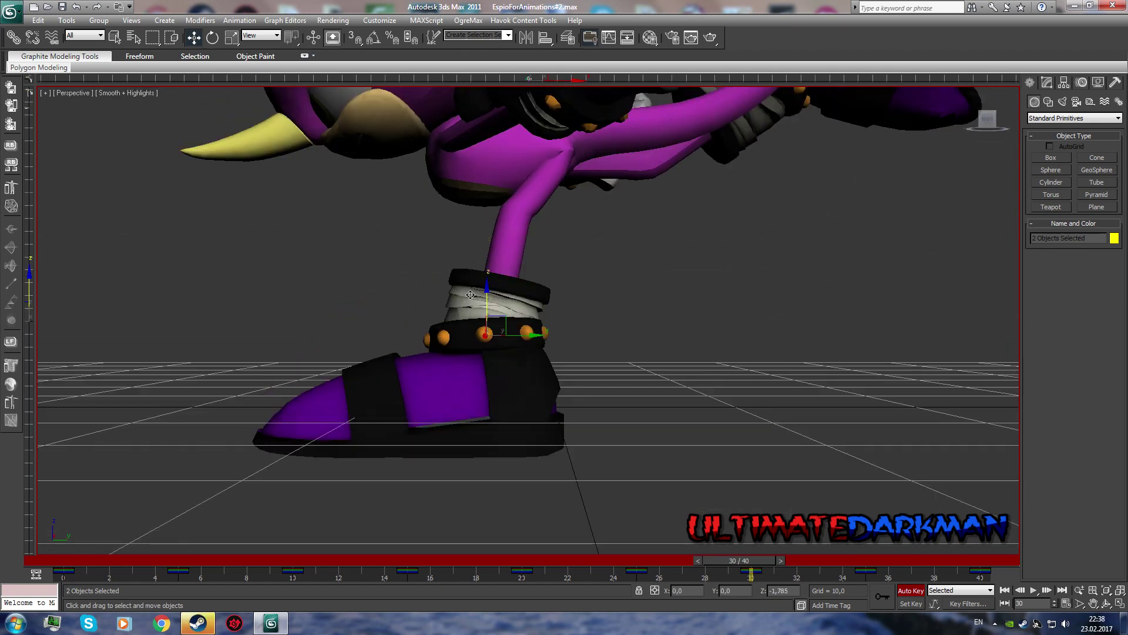
middle_drag(490, 294, 524, 242)
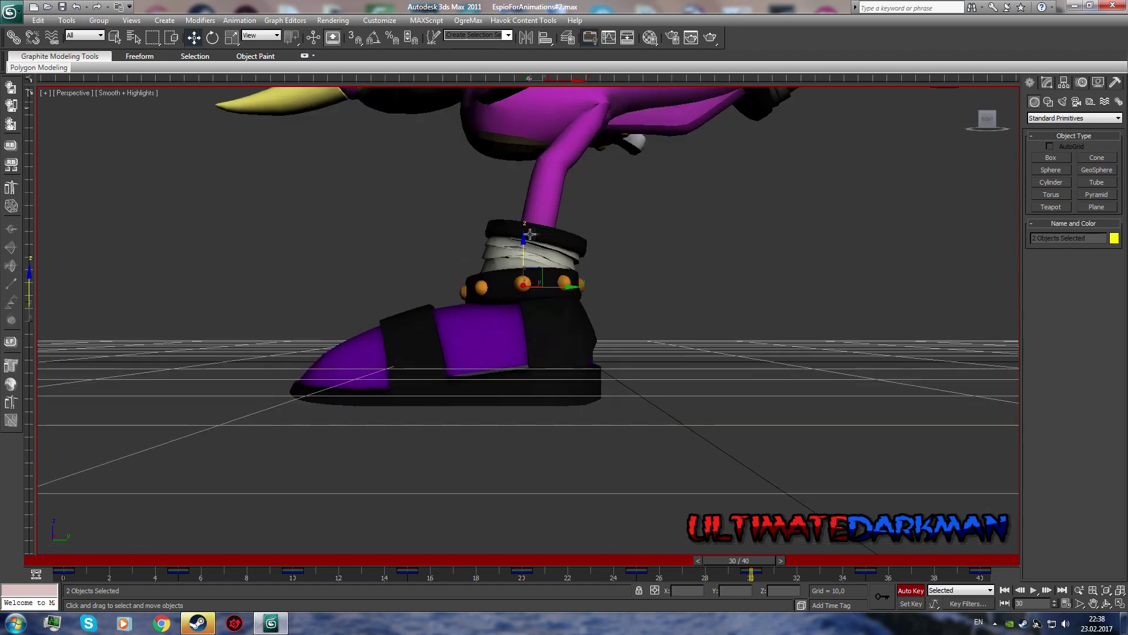
Step: Touch up Calf_L and Foot_L at frame 30, then raise the left leg at frame 35
key(h)
scroll(282, 265, down, 5)
double_click(194, 353)
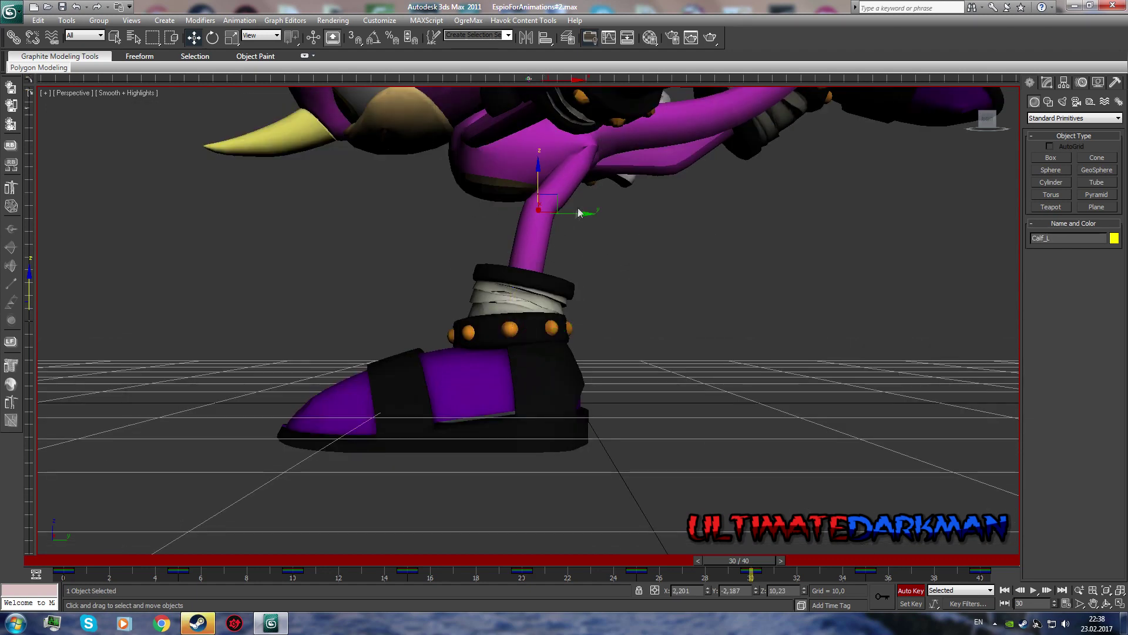
key(h)
double_click(199, 295)
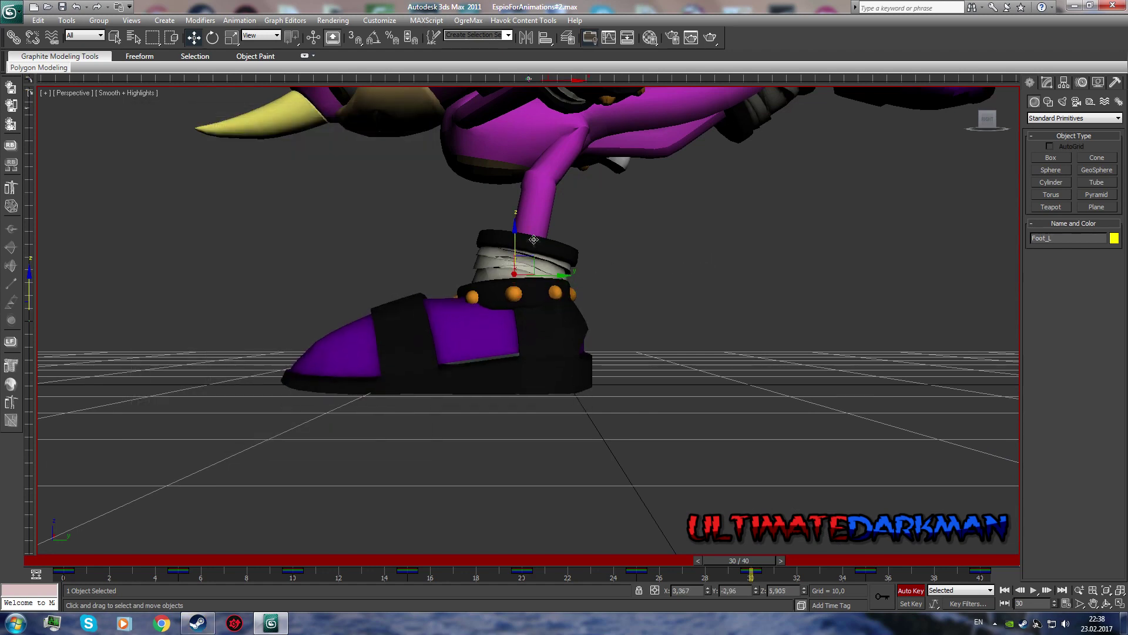
alt+middle_drag(534, 240, 420, 192)
key(h)
scroll(420, 192, down, 5)
double_click(415, 253)
click(978, 121)
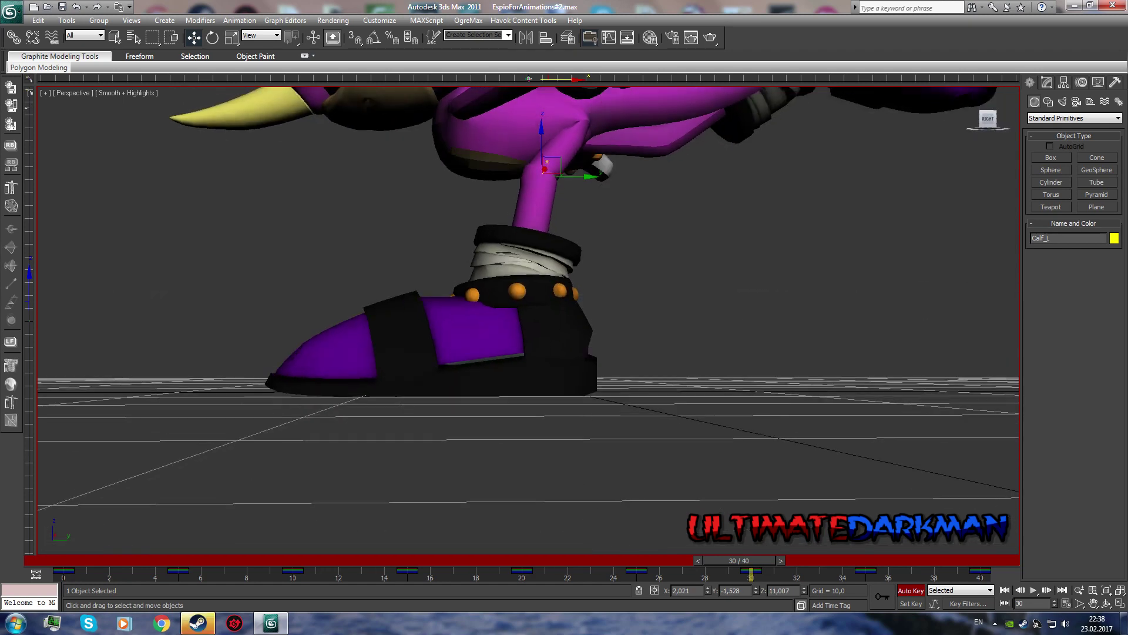
drag(738, 560, 851, 560)
drag(527, 178, 528, 158)
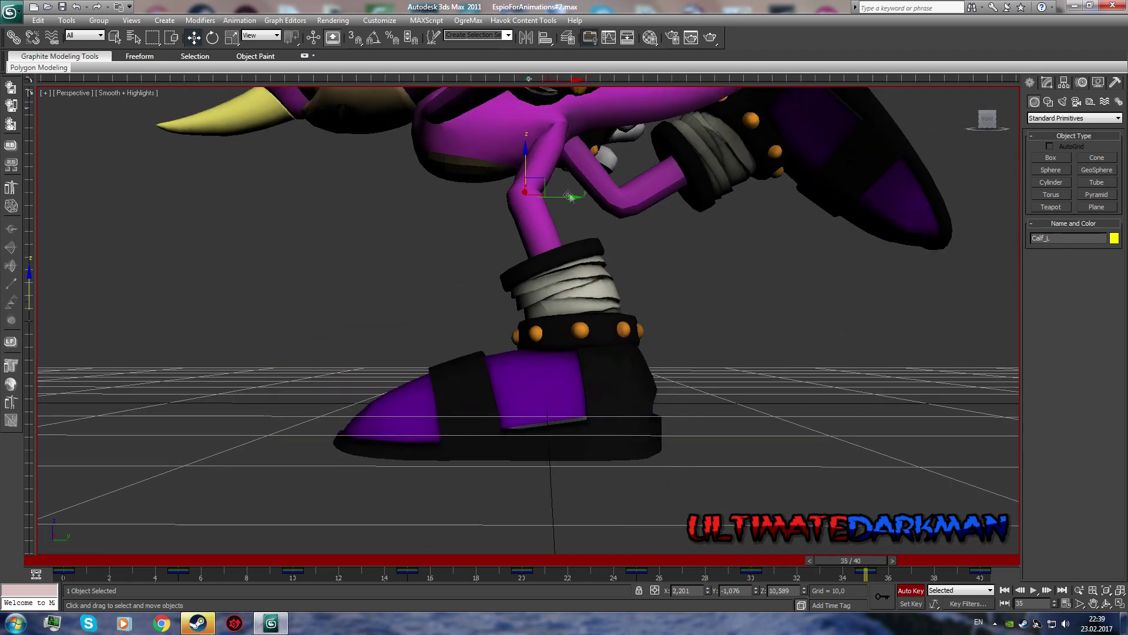
Step: Compare the left leg pose at frames 25 and 35 from front and side views
alt+middle_drag(570, 196, 556, 199)
mouse_move(820, 558)
mouse_down()
mouse_move(76, 560)
mouse_move(764, 403)
mouse_up()
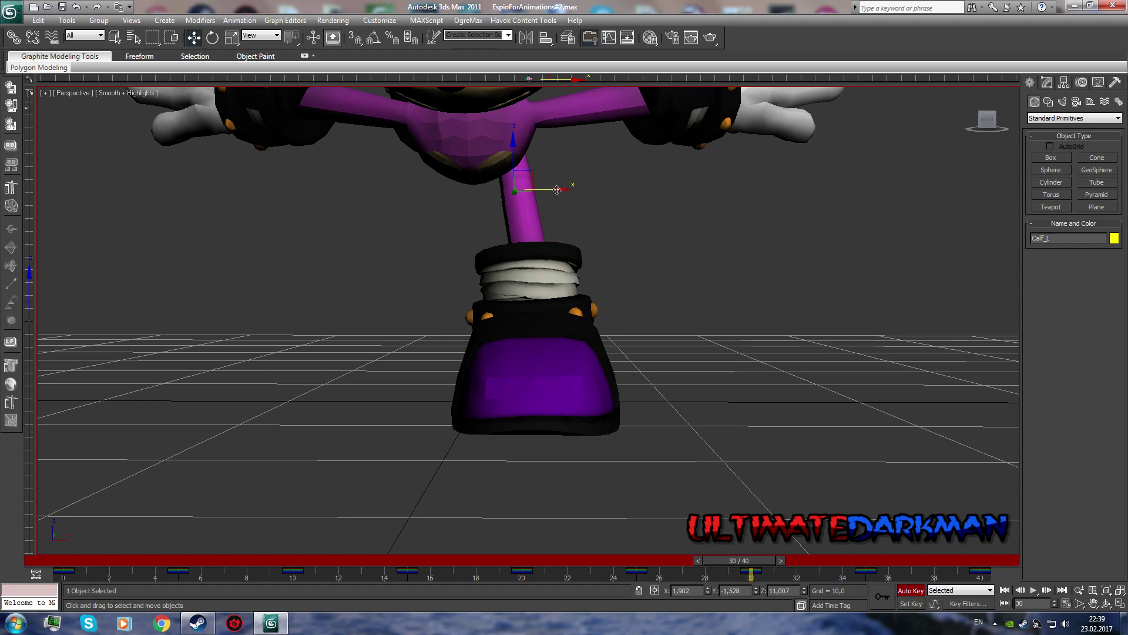
drag(766, 558, 868, 560)
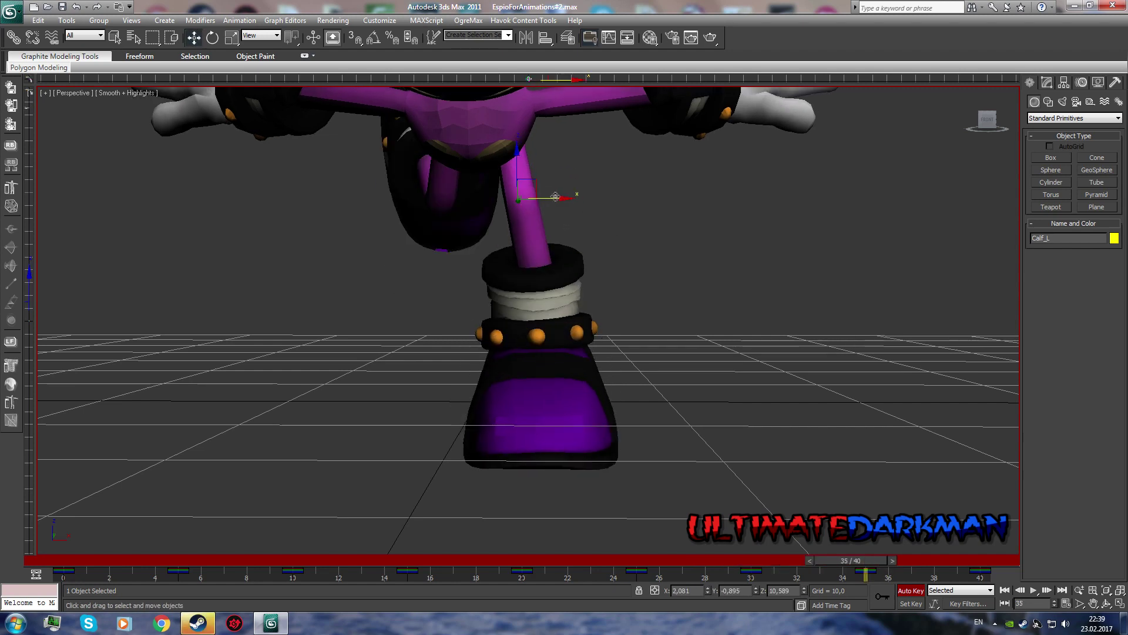
alt+middle_drag(529, 265, 411, 264)
Step: Adjust Ankle_L and Foot_L at frame 35, then return to frame 0
key(h)
double_click(235, 350)
key(h)
double_click(193, 246)
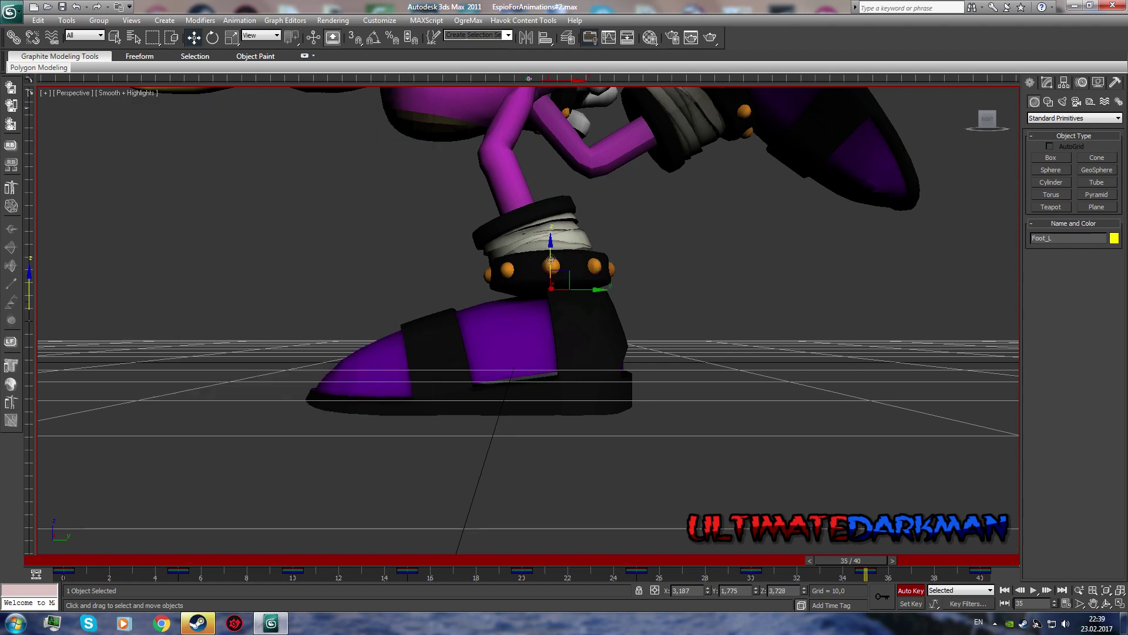
scroll(707, 226, down, 5)
key(Home)
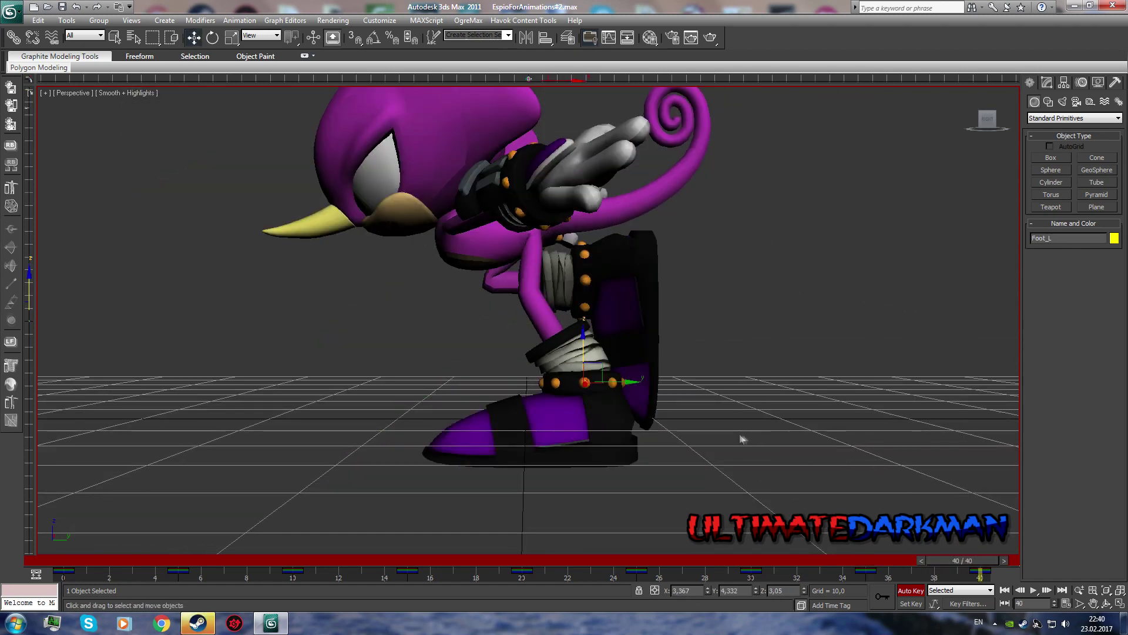
Step: Select the left calf, foot and ankle bones together and play back the leg animation
key(h)
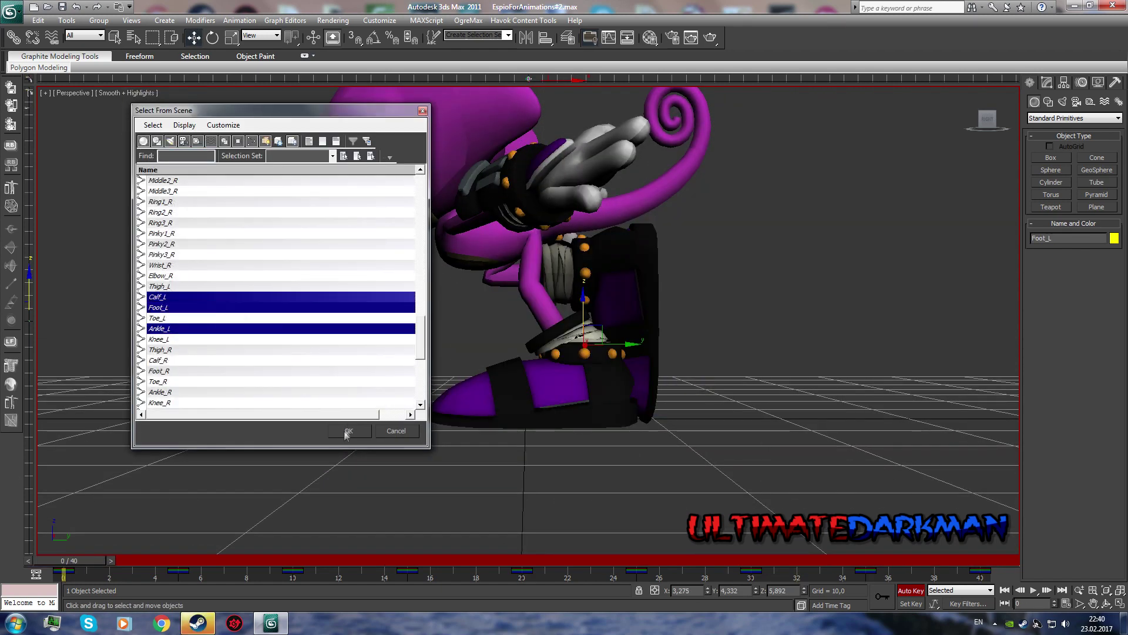
click(349, 431)
key(slash)
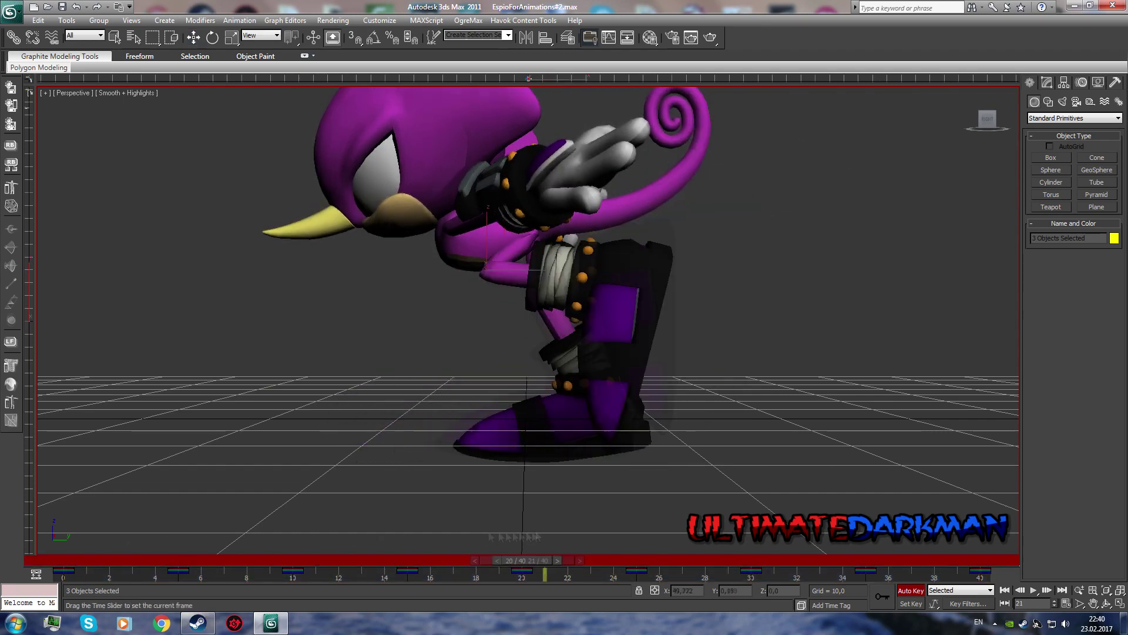
scroll(333, 382, up, 5)
Step: Rotate the left toe bone Toe_L about 13° and step through the early frames
key(h)
double_click(188, 265)
key(e)
drag(538, 294, 548, 302)
key(period)
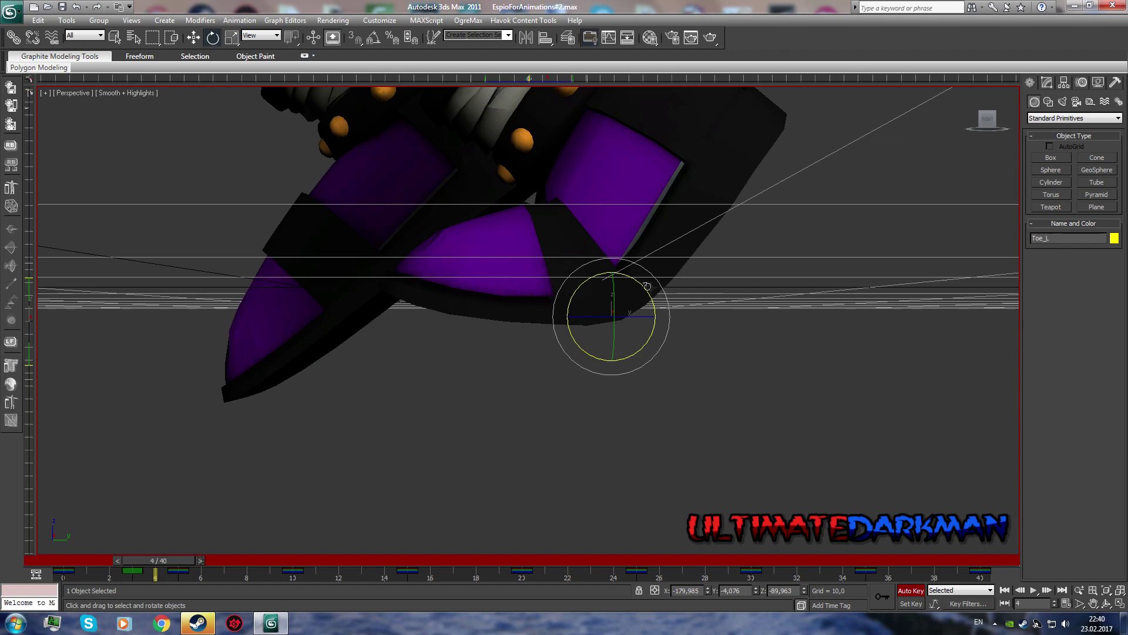
key(comma)
key(comma)
key(comma)
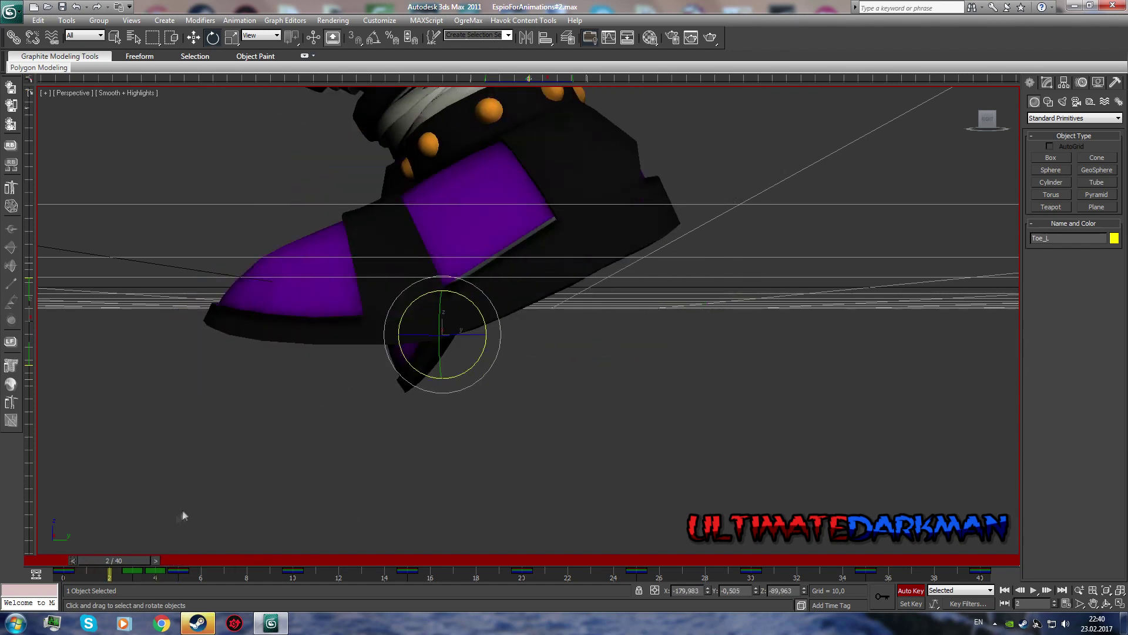
key(comma)
scroll(320, 521, down, 2)
key(period)
Step: Adjust Foot_L across frames 1–4, then scrub the cycle to preview the run
key(h)
double_click(188, 255)
key(period)
key(period)
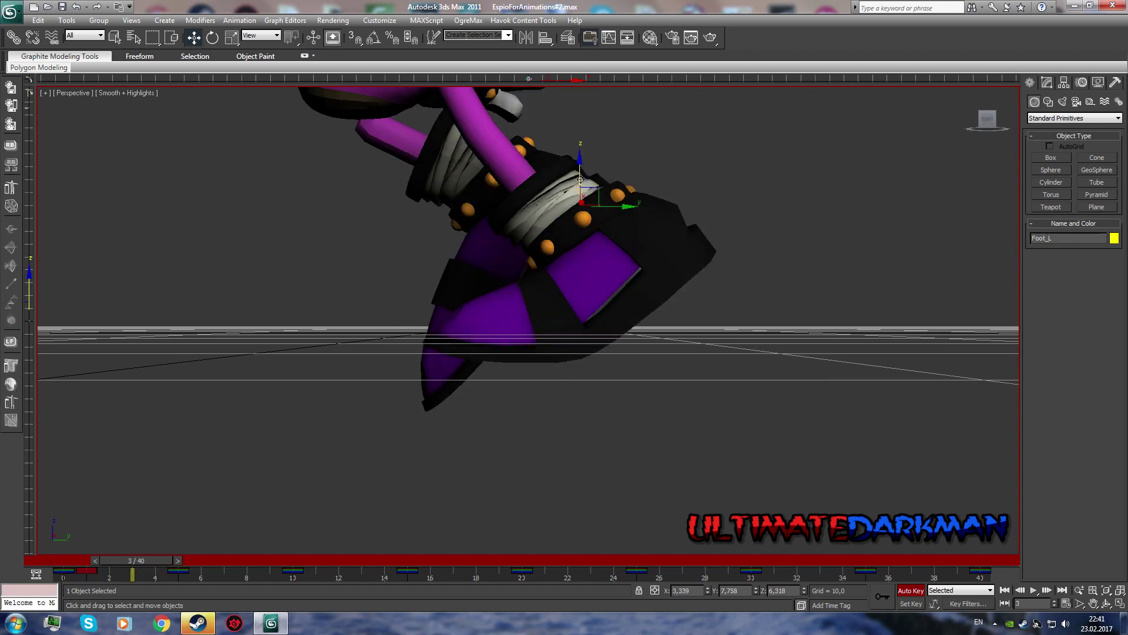
key(comma)
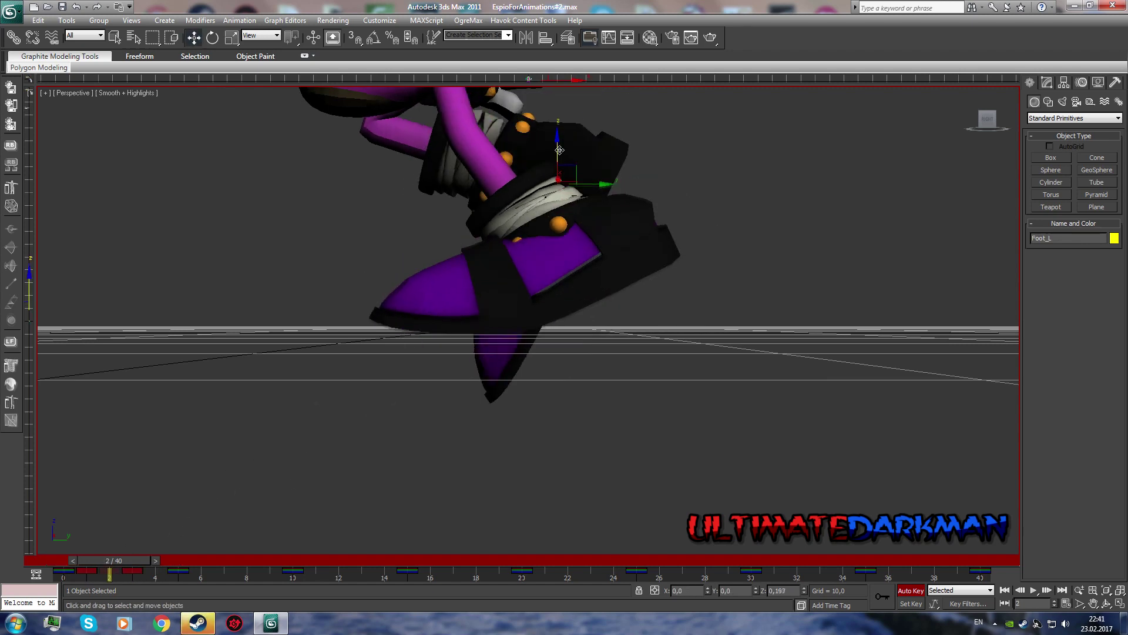
key(period)
key(period)
drag(199, 563, 600, 560)
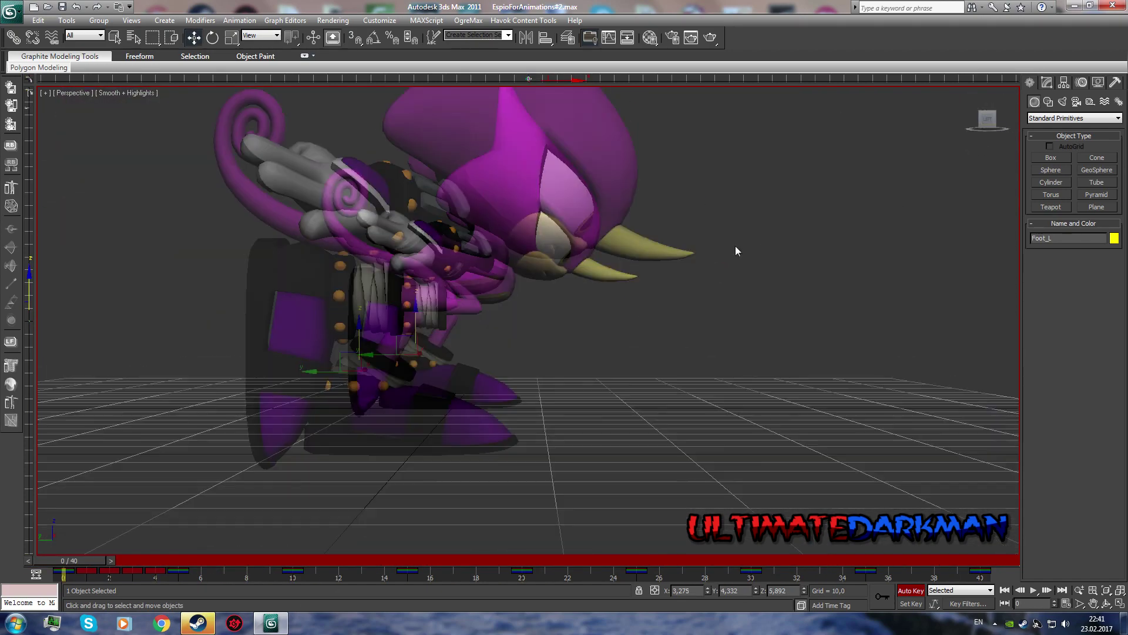
Step: Select Calf_R and check Espio's legs from the front and side
alt+middle_drag(735, 247, 647, 312)
drag(69, 560, 178, 560)
key(h)
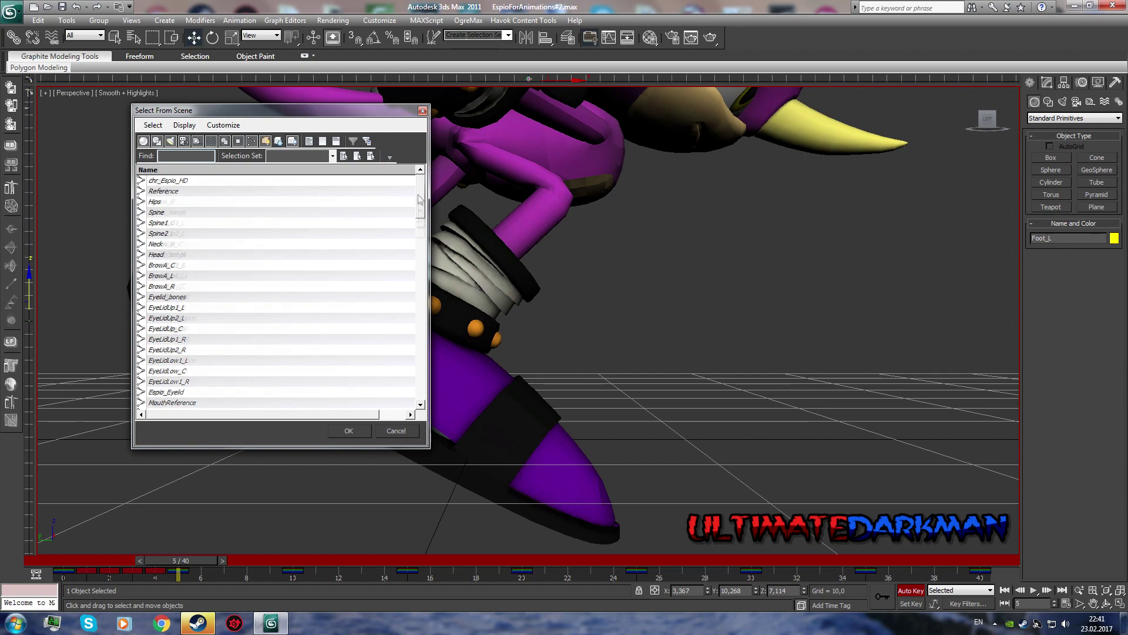
double_click(157, 306)
alt+middle_drag(570, 150, 834, 158)
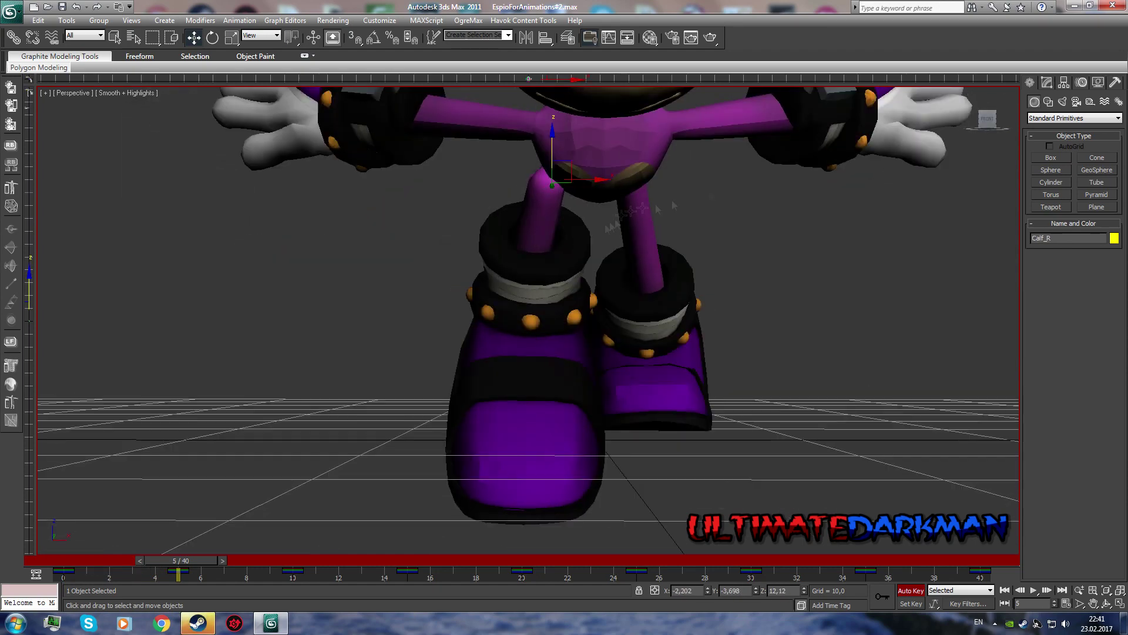
alt+middle_drag(594, 178, 756, 240)
Step: Add a second right-leg bone to the selection and scrub through the cycle to review motion
key(h)
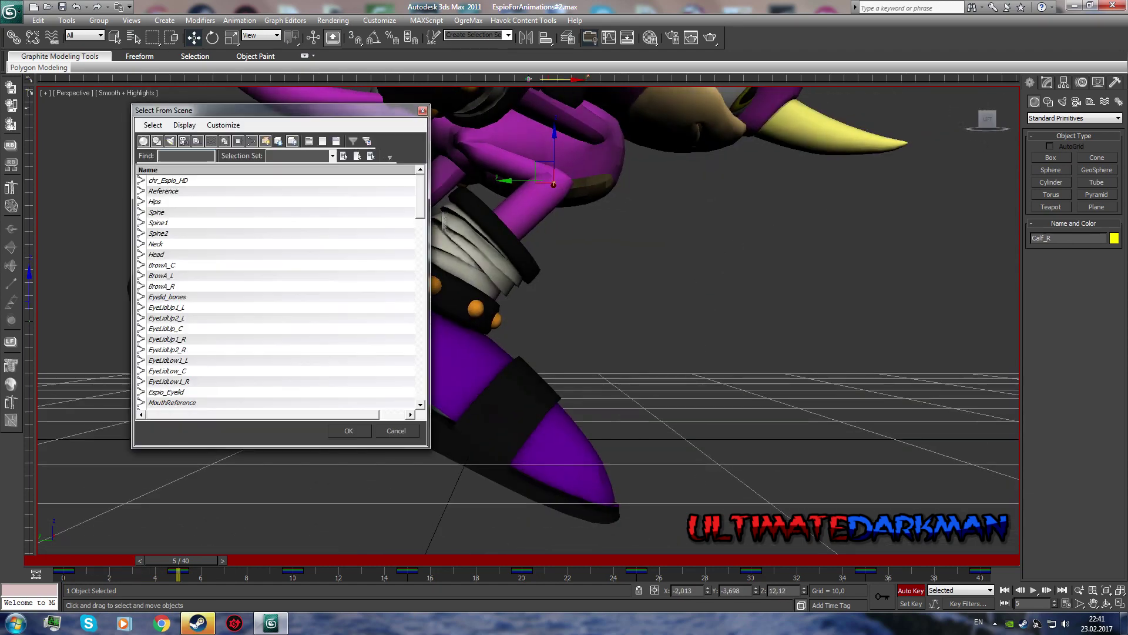
key(e)
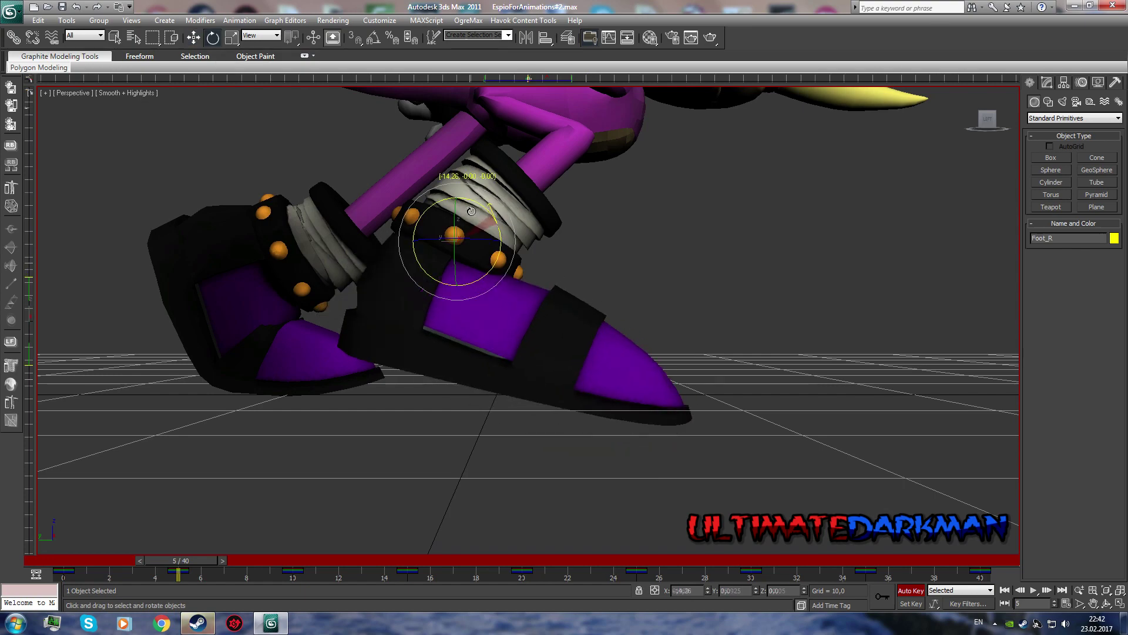
key(h)
scroll(401, 334, down, 1)
ctrl+click(235, 371)
key(Return)
key(w)
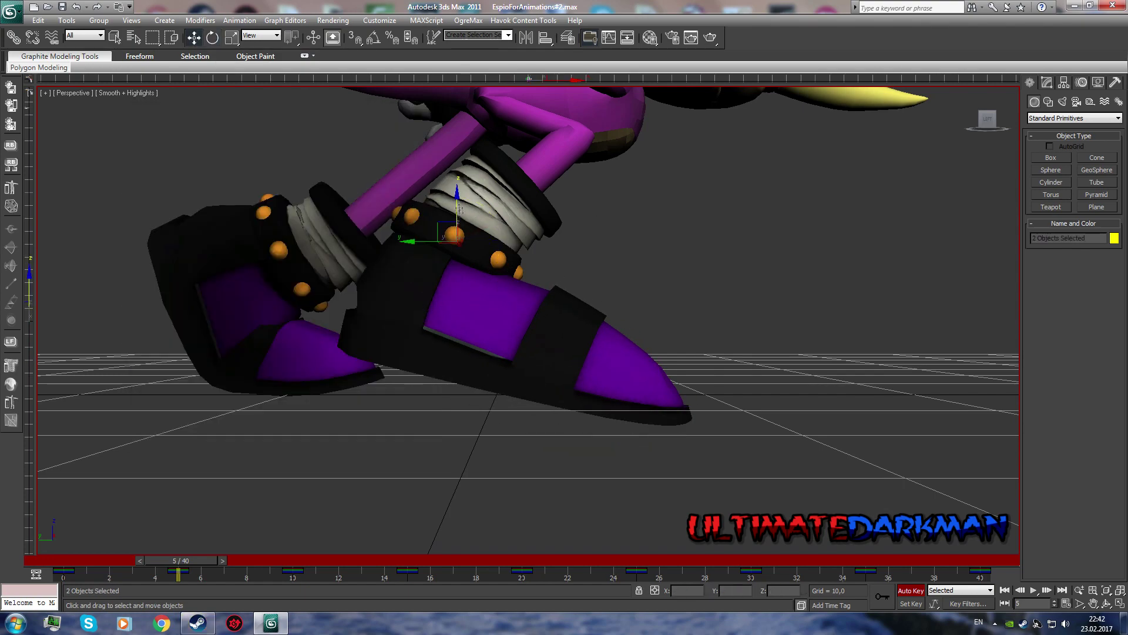
mouse_move(189, 560)
mouse_down()
mouse_move(752, 560)
mouse_move(292, 560)
mouse_up()
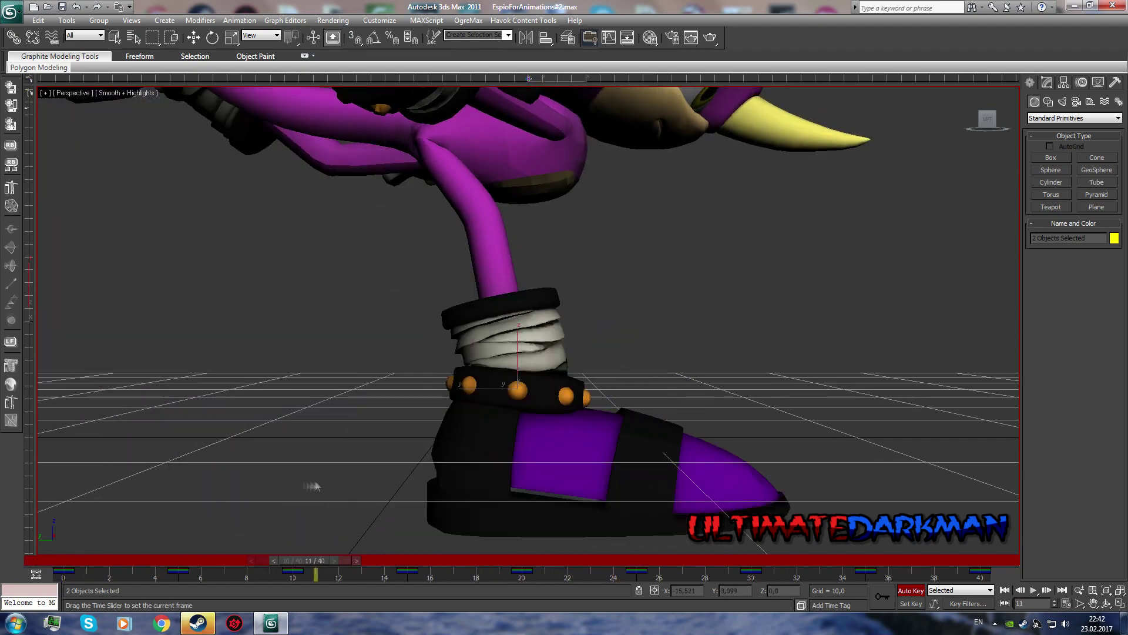
Step: Reselect Calf_R, view the right foot from front and side, then pick Foot_R
key(h)
key(Return)
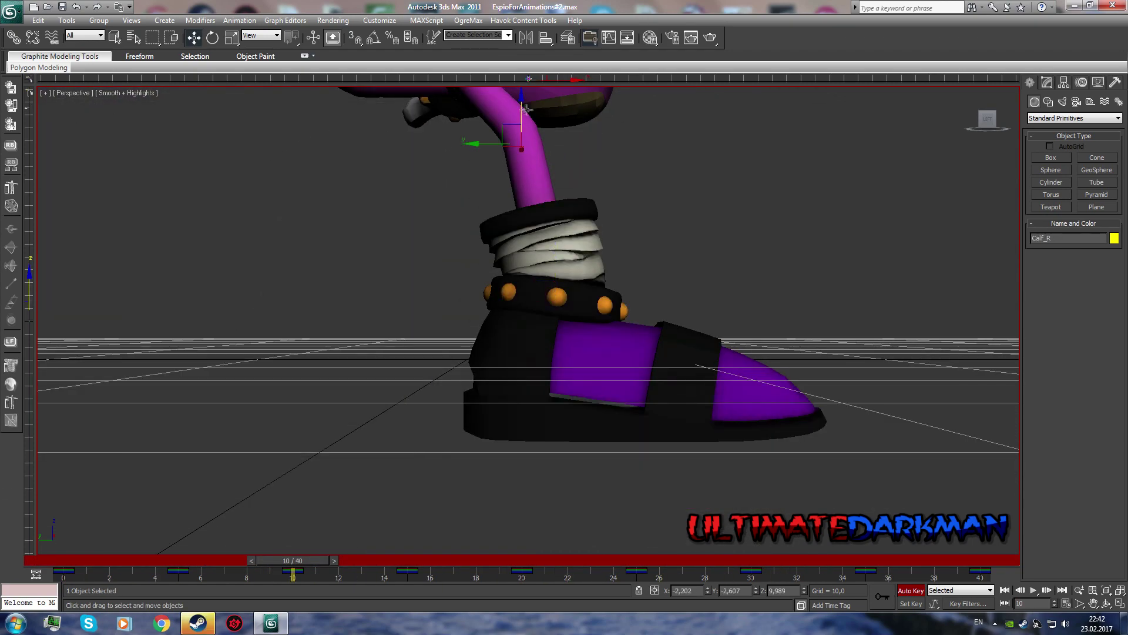
alt+middle_drag(412, 194, 491, 194)
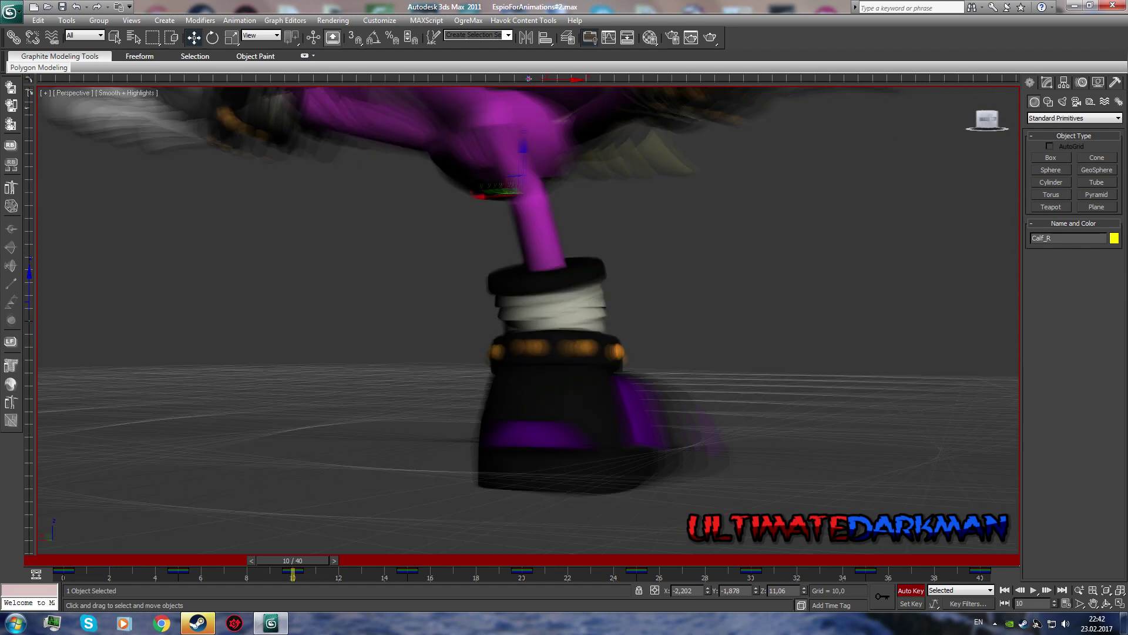
alt+middle_drag(656, 189, 576, 188)
key(h)
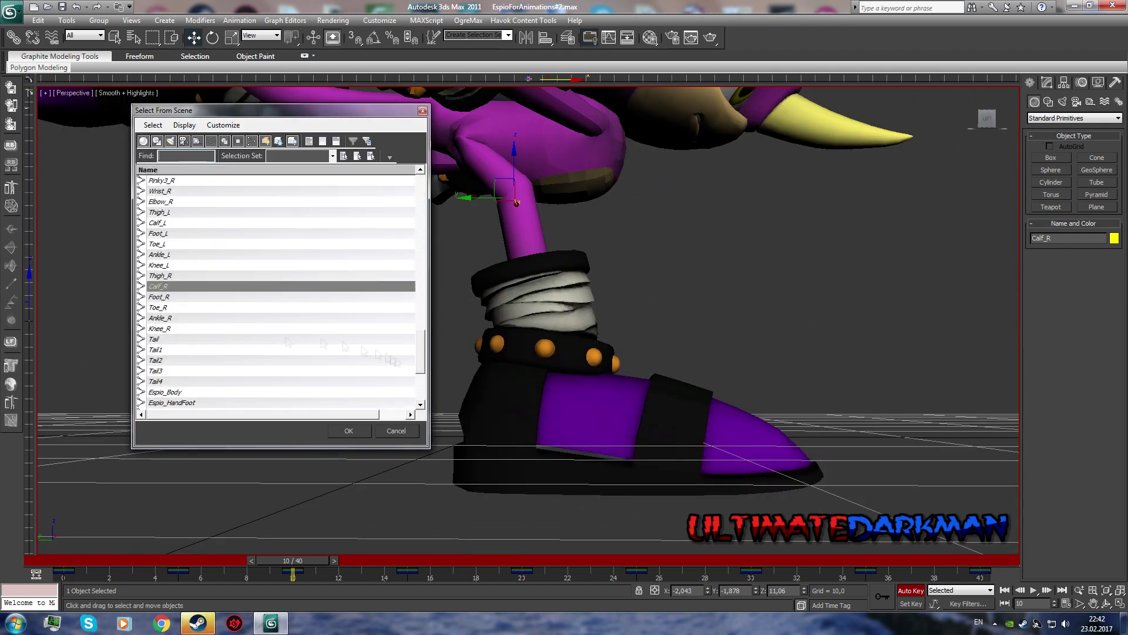
click(350, 430)
key(h)
click(158, 297)
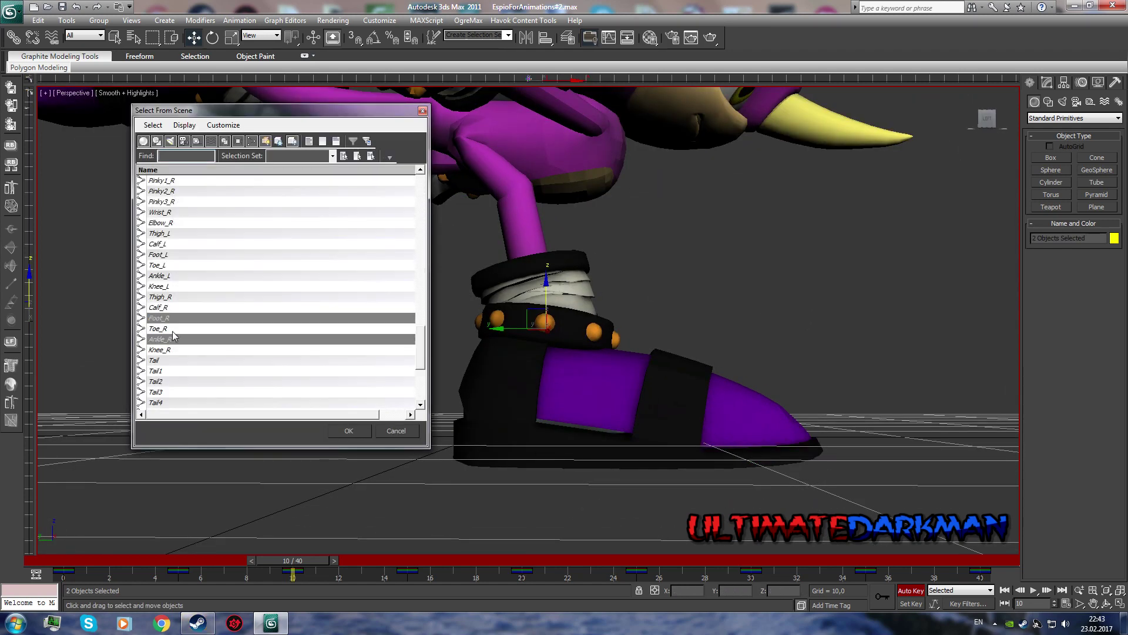
Step: Raise Foot_R up and back at frame 10, then select Calf_R at frame 15
click(350, 430)
drag(547, 286, 457, 262)
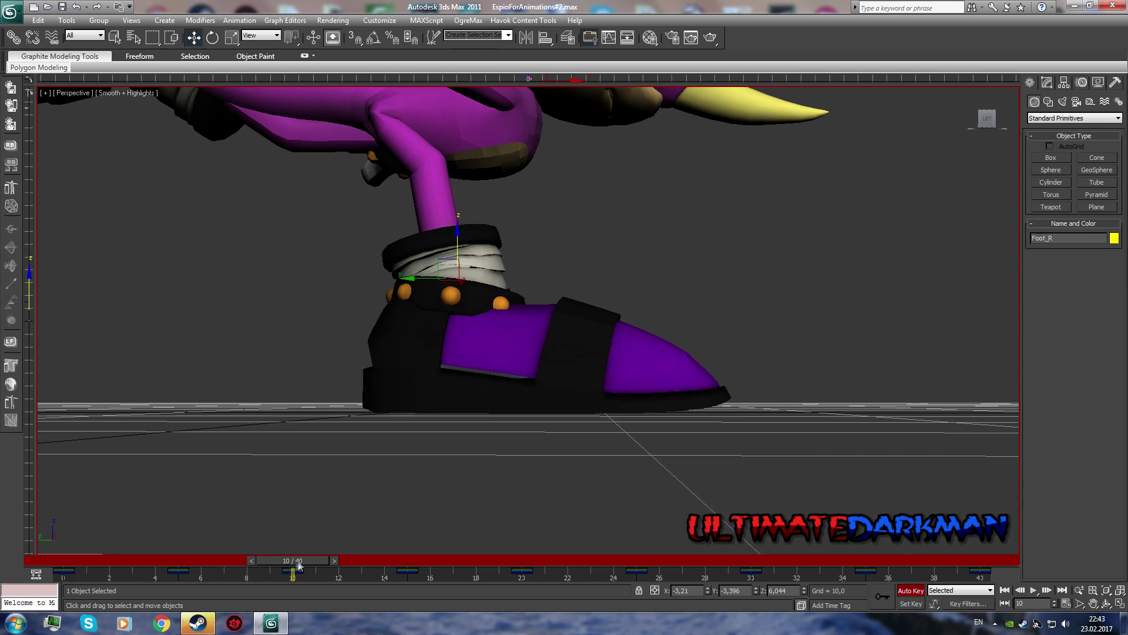
drag(299, 565, 414, 566)
key(h)
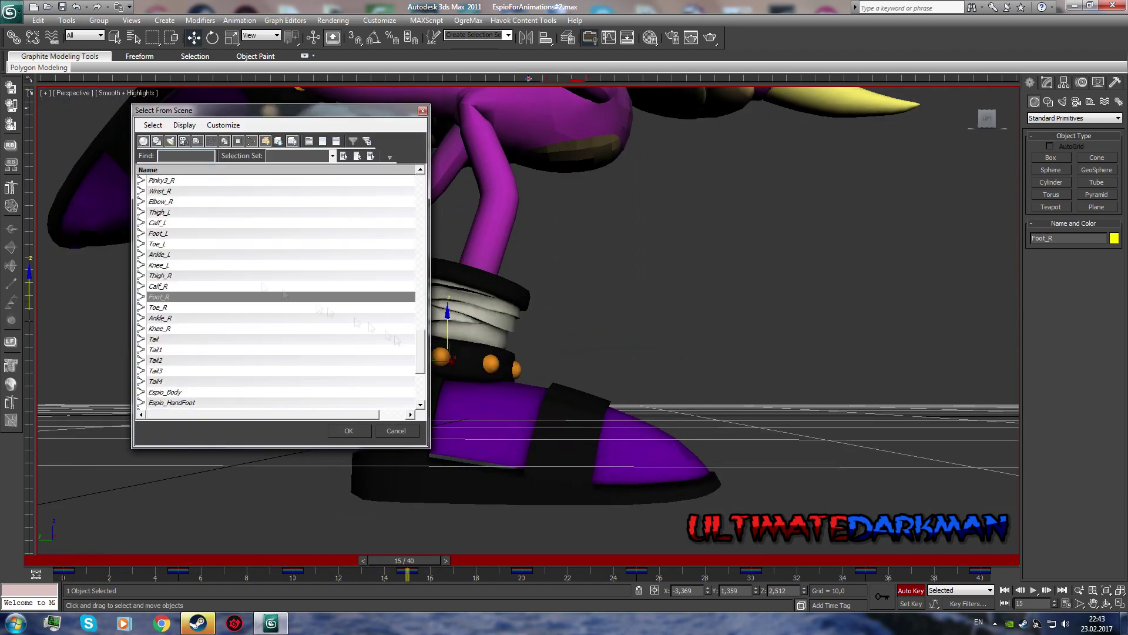
double_click(184, 318)
key(h)
click(158, 212)
click(348, 431)
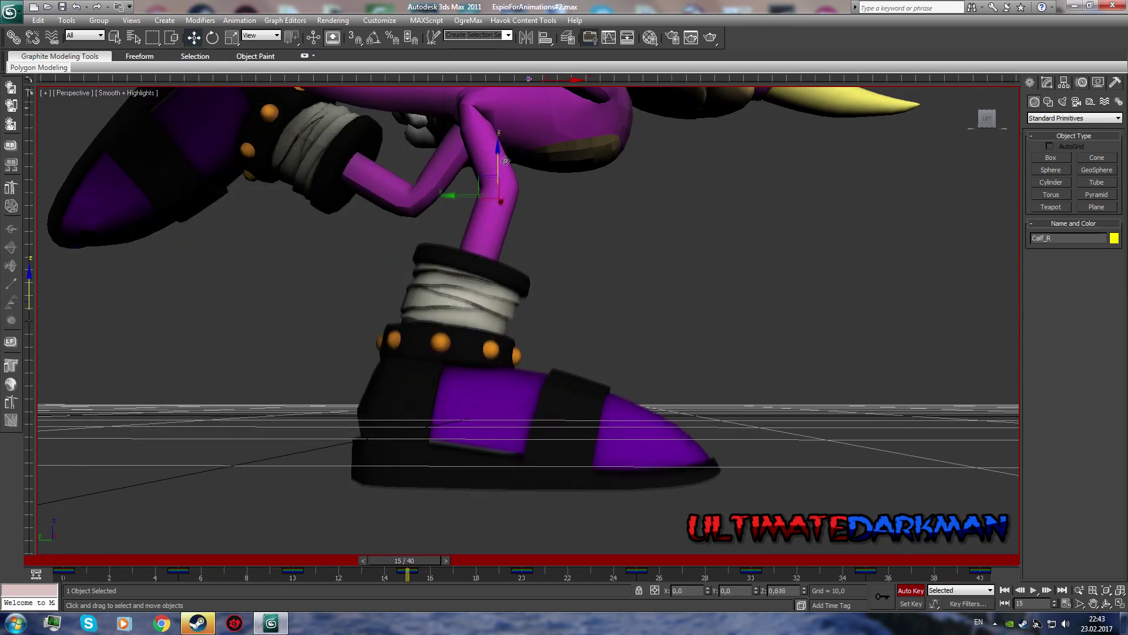
Step: Raise Foot_R and Ankle_R at frame 15, then play through to frame 26
alt+middle_drag(458, 178, 620, 184)
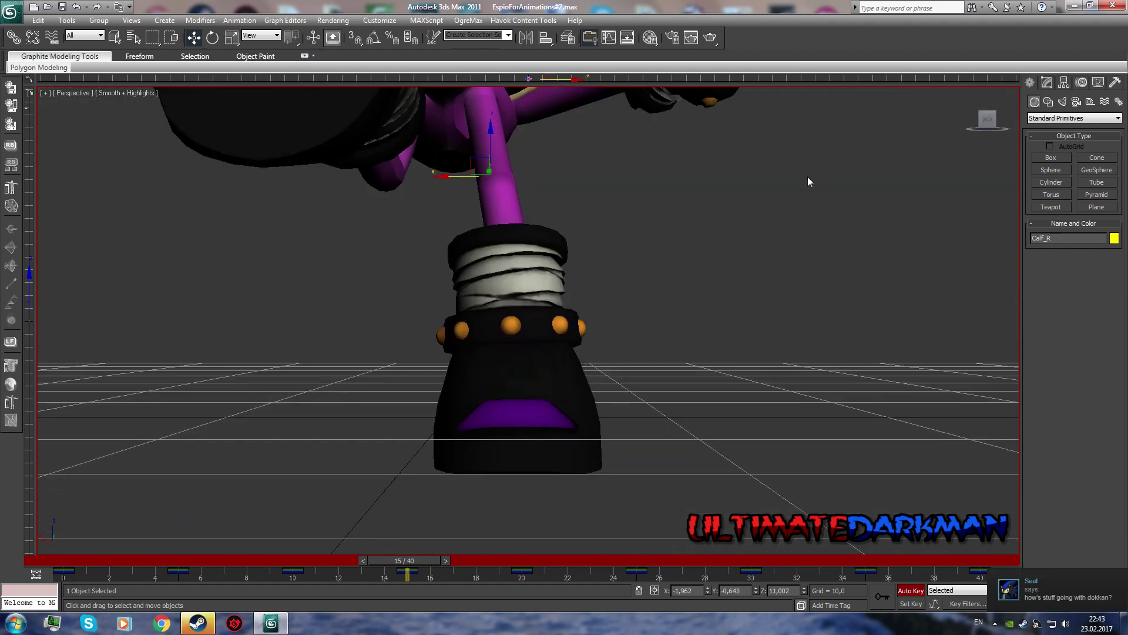
alt+middle_drag(808, 182, 771, 206)
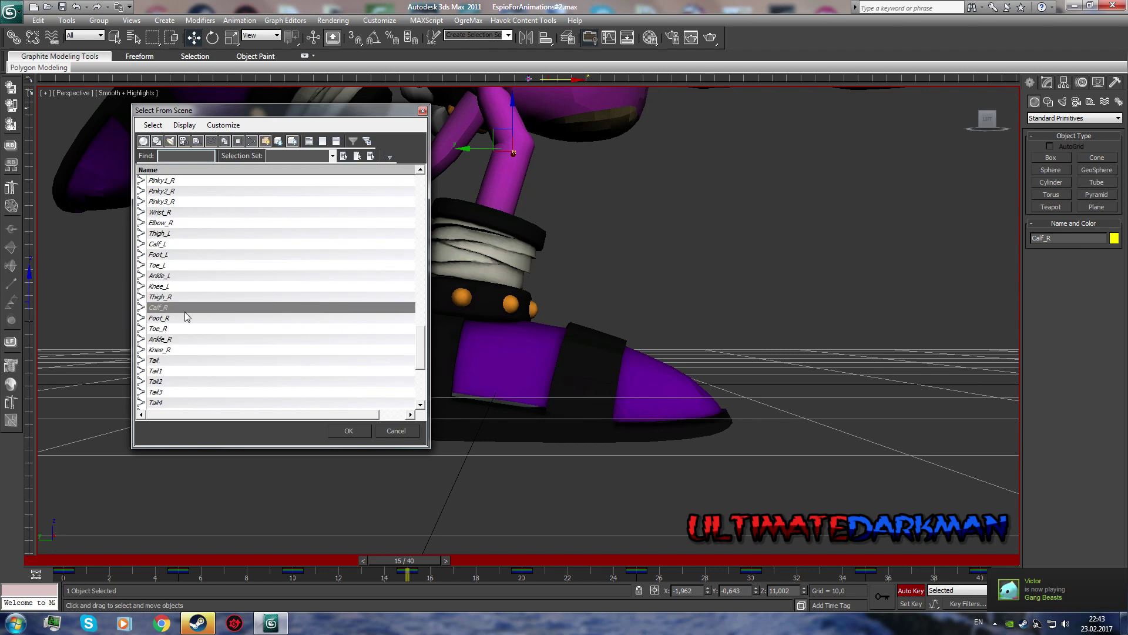
click(346, 431)
drag(472, 279, 472, 250)
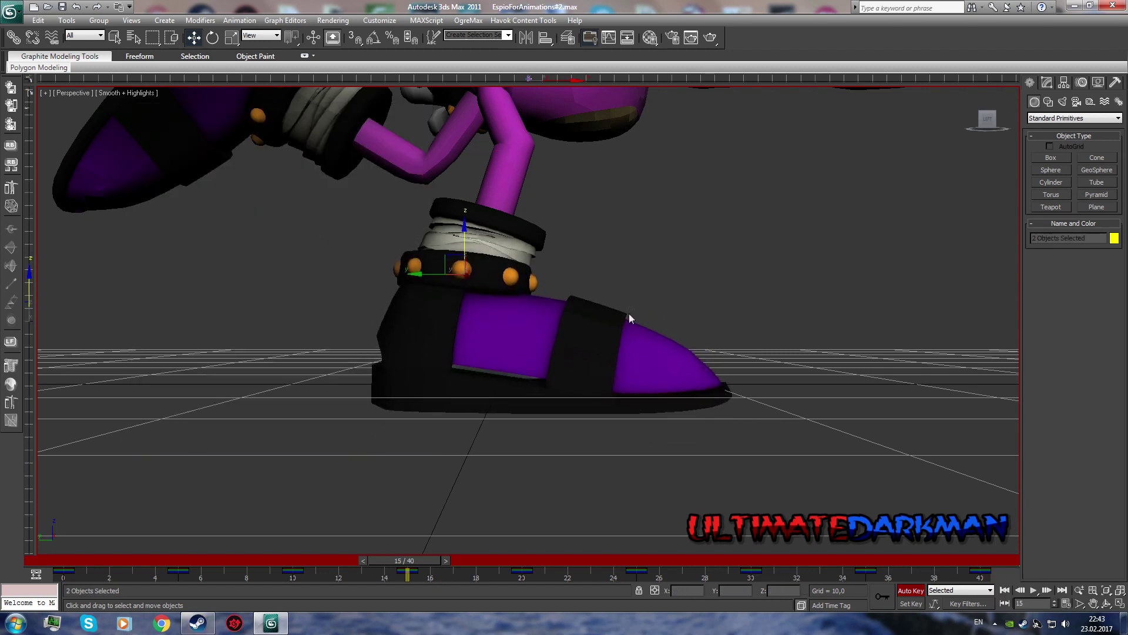
key(h)
click(346, 430)
drag(492, 209, 492, 193)
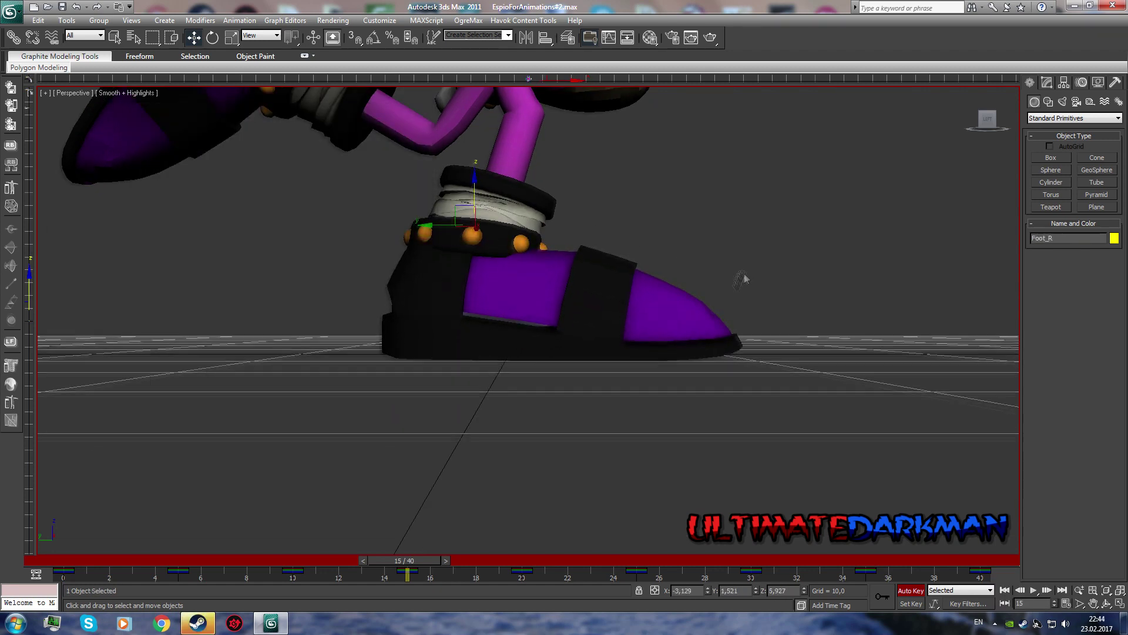
scroll(745, 278, down, 5)
drag(404, 560, 820, 560)
scroll(714, 280, up, 5)
Step: Select Foot_L and rotate it around frames 32–34
scroll(713, 279, up, 3)
scroll(712, 279, up, 3)
key(h)
double_click(157, 222)
key(e)
middle_drag(555, 172, 520, 192)
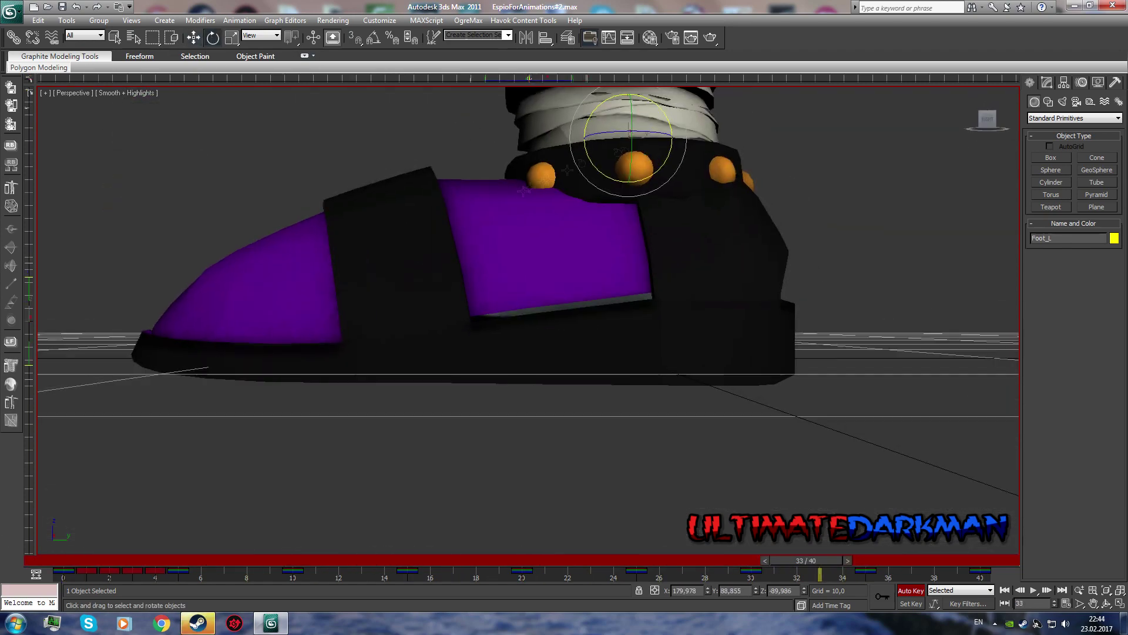
key(comma)
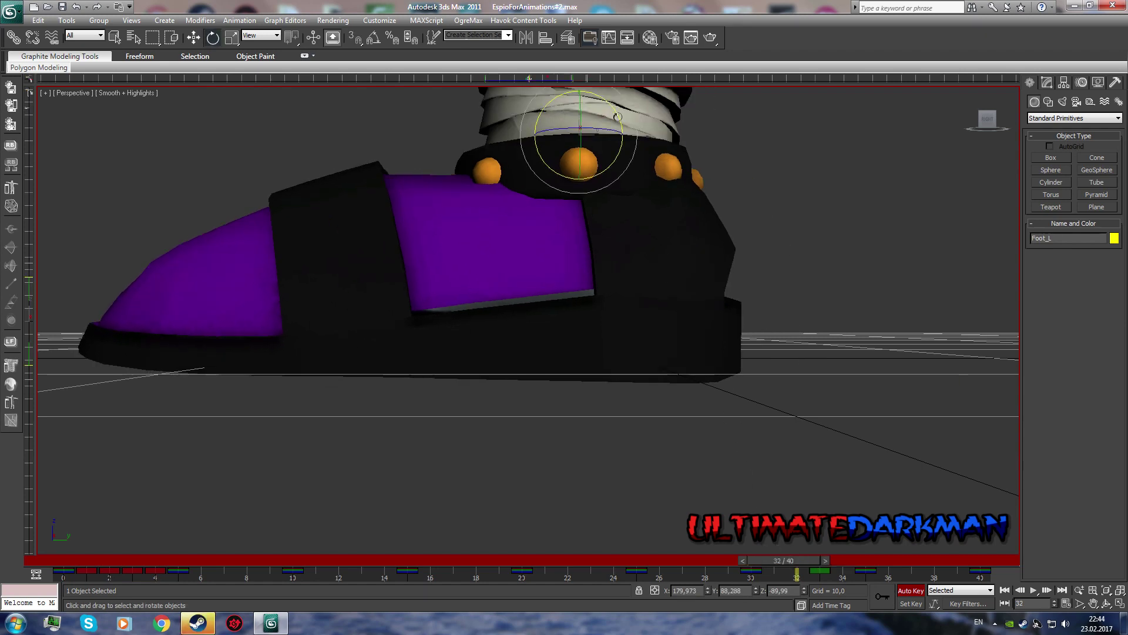
drag(783, 560, 826, 555)
Step: Select the left foot bones and move them between frames 31 and 33
key(h)
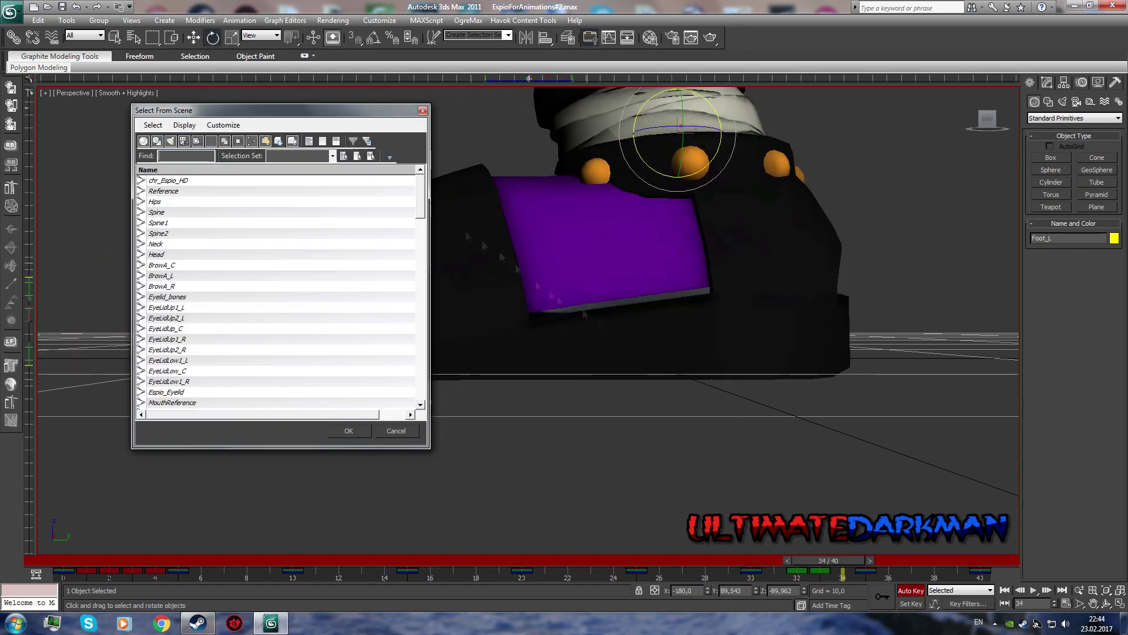
double_click(186, 184)
scroll(588, 235, up, 3)
key(w)
key(comma)
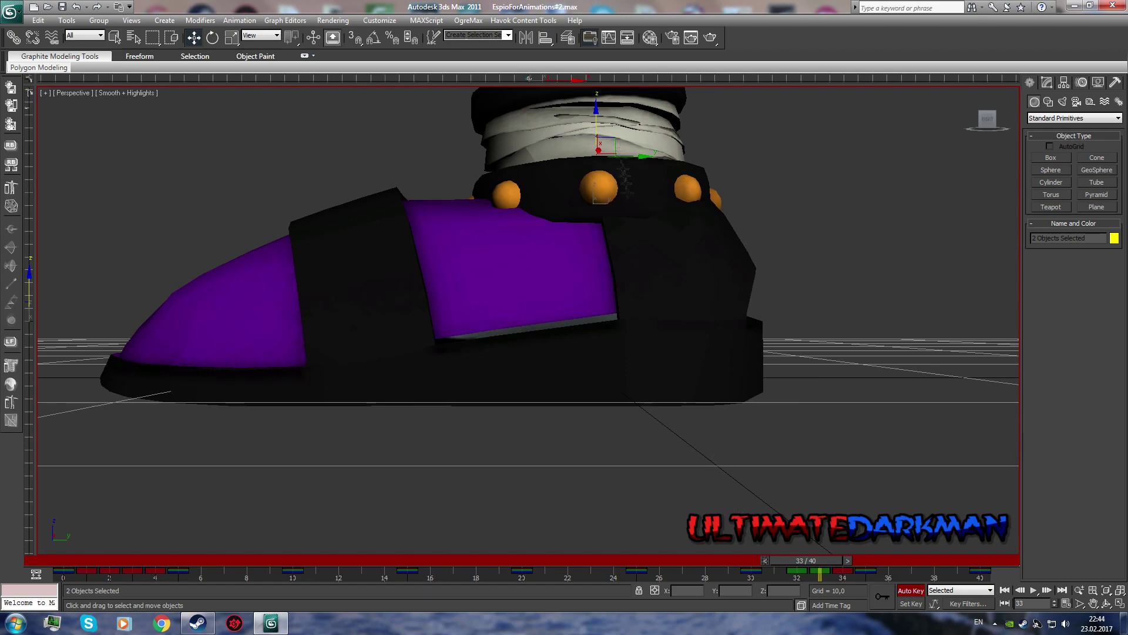
drag(793, 560, 748, 559)
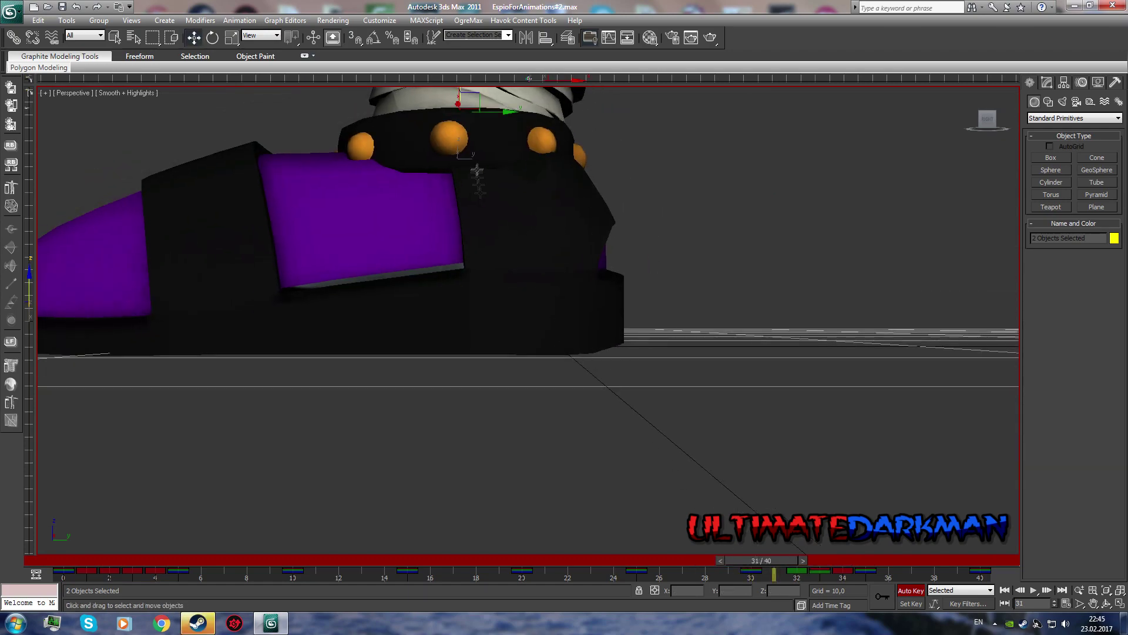
Step: Jump to frame 40, scrub back to frame 10, and select Calf_L
key(End)
mouse_move(961, 560)
mouse_down()
mouse_move(282, 560)
mouse_move(521, 560)
mouse_up()
key(h)
drag(421, 203, 422, 350)
double_click(157, 254)
Step: Select Calf_R, view the ankle from behind and the side, replying 'animating' in chat
key(h)
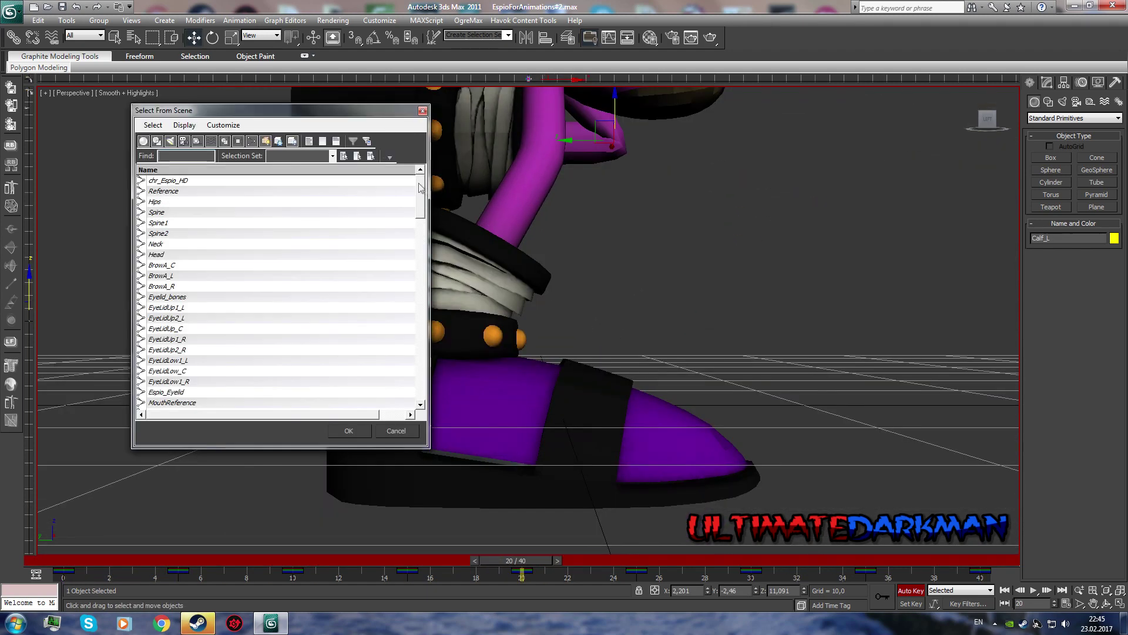
double_click(158, 297)
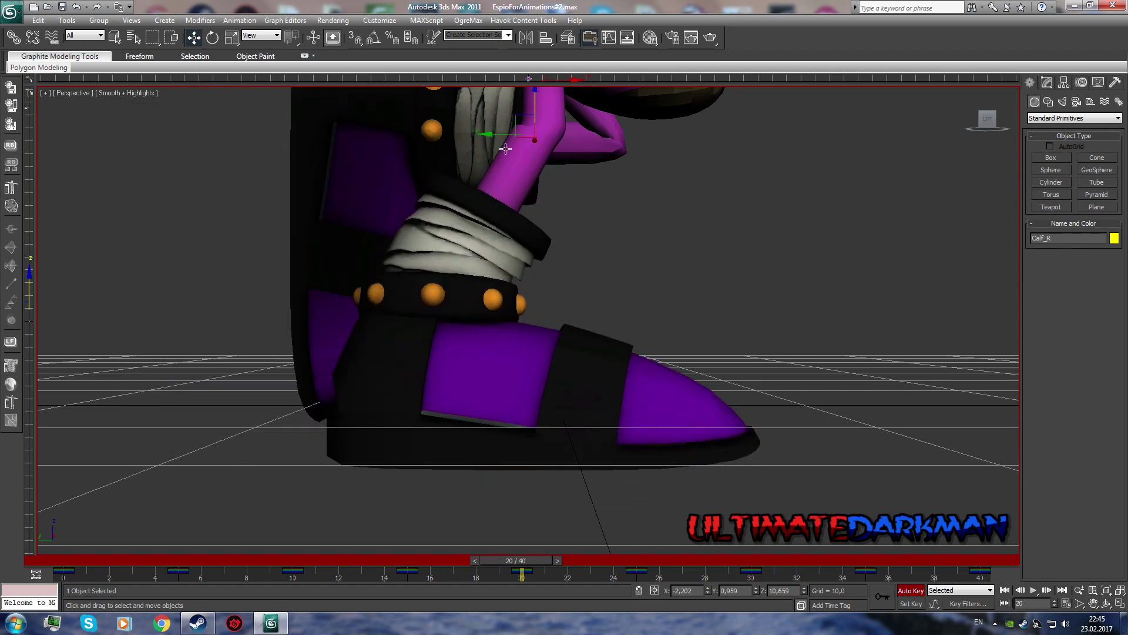
alt+middle_drag(680, 135, 713, 122)
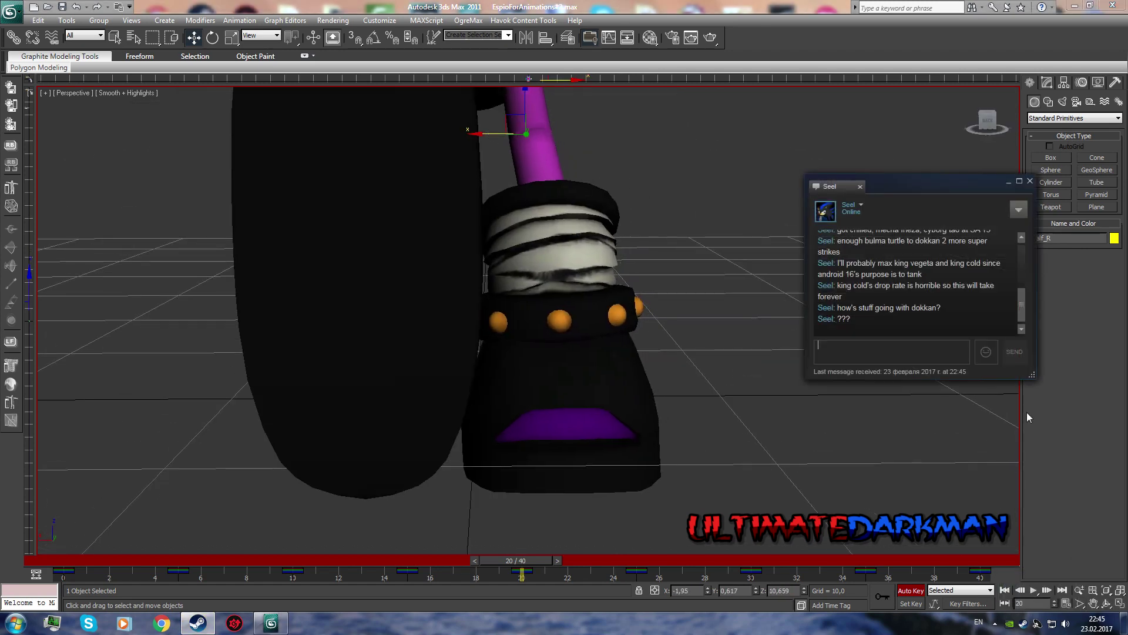
text(Busy. I'llanimating)
key(Return)
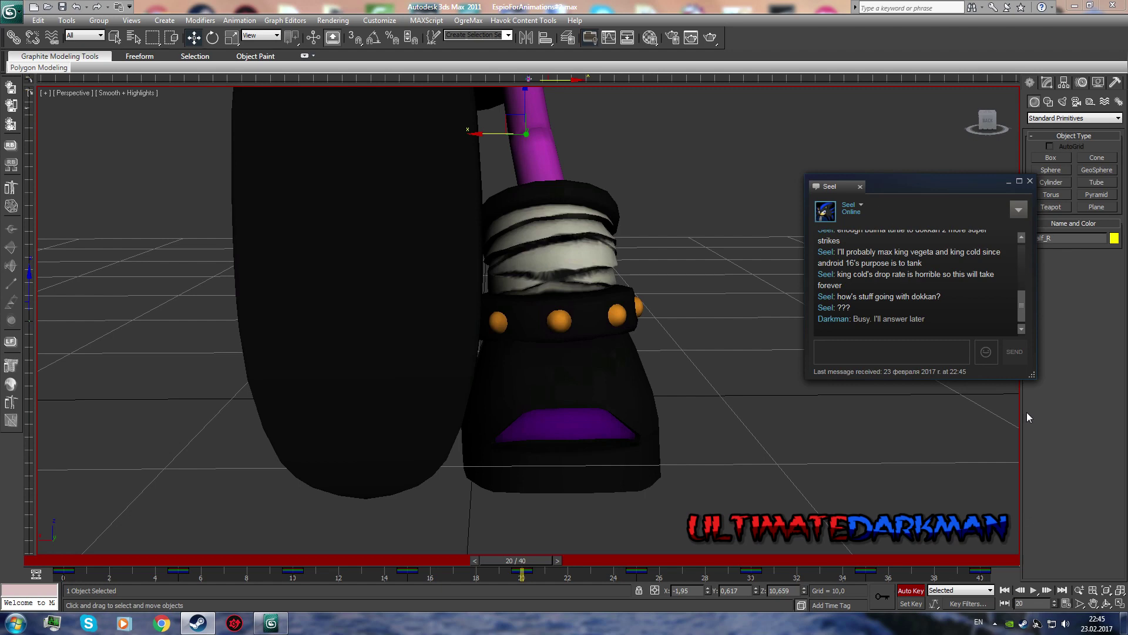
click(1028, 411)
mouse_move(882, 306)
alt+middle_down()
mouse_move(835, 276)
mouse_move(841, 316)
mouse_move(614, 218)
mouse_move(645, 284)
alt+middle_up()
Step: Reselect Foot_R alone, after briefly adding Toe_R, and advance to frame 25
key(h)
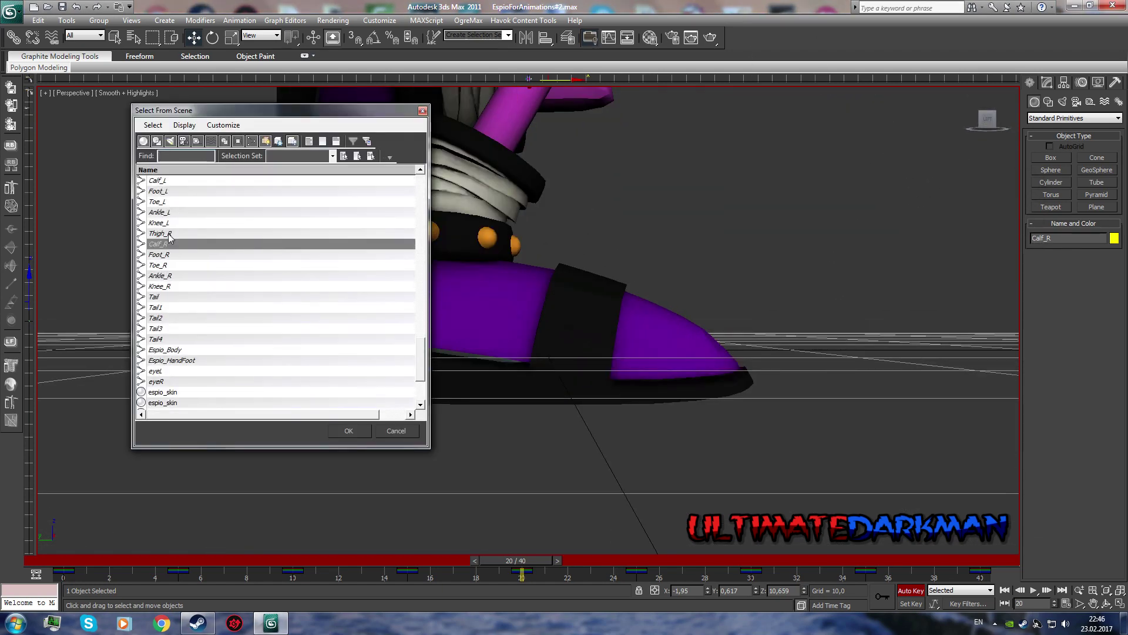
key(Return)
key(h)
click(159, 306)
double_click(159, 296)
scroll(529, 318, down, 3)
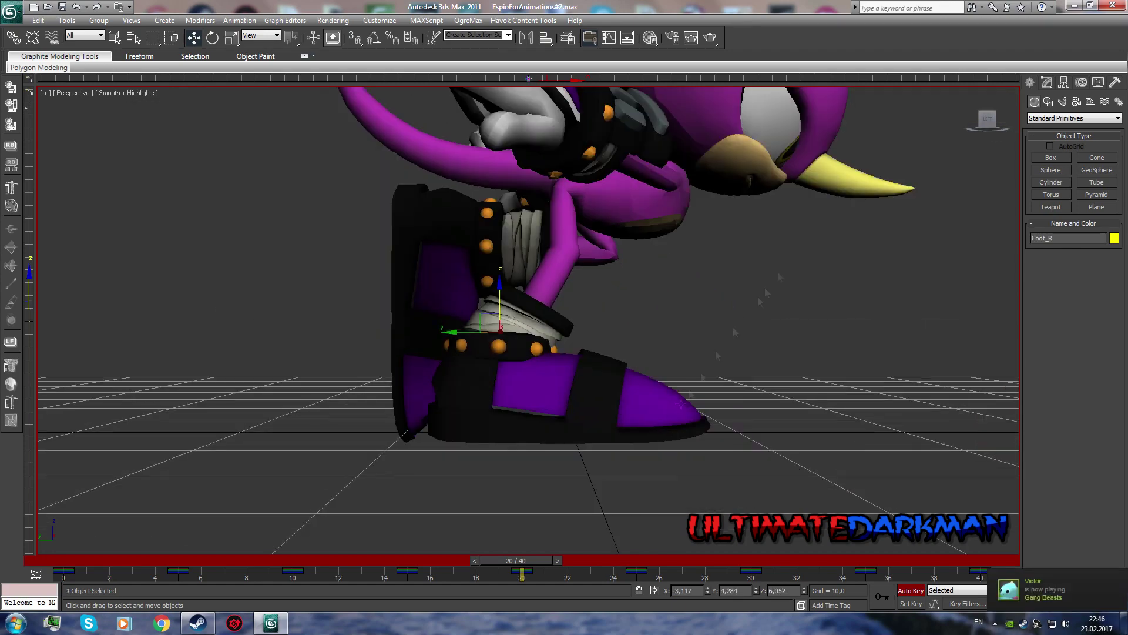
scroll(529, 317, down, 3)
mouse_move(676, 294)
alt+middle_down()
mouse_move(730, 302)
mouse_move(741, 330)
alt+middle_up()
Step: Select only Foot_R from the right foot bones and frame it in the viewport
key(z)
key(h)
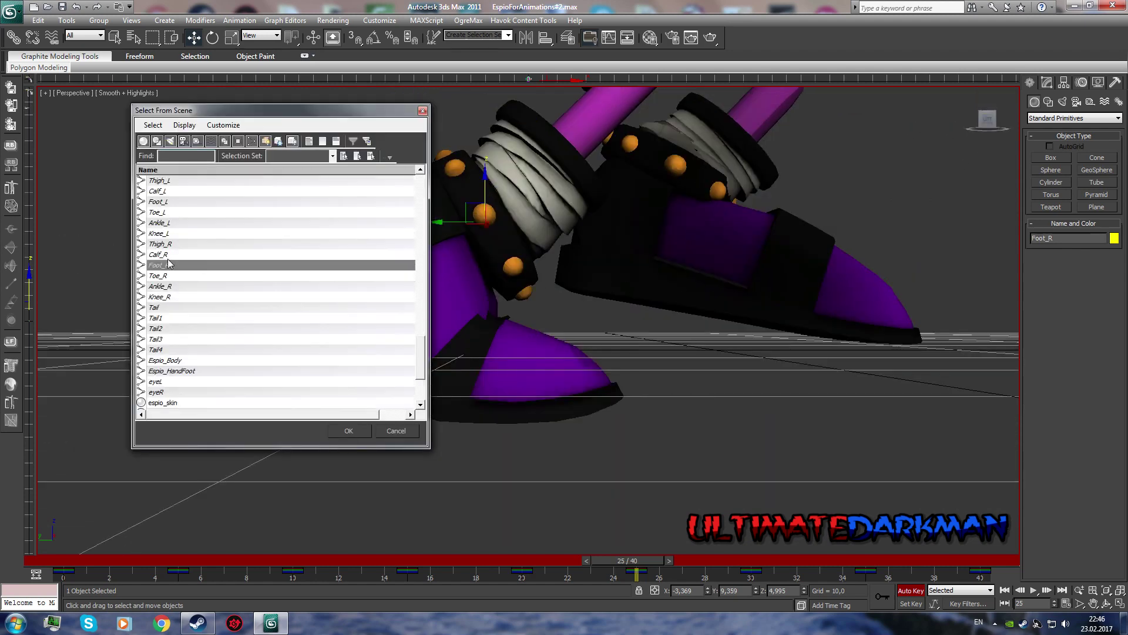
double_click(175, 287)
key(h)
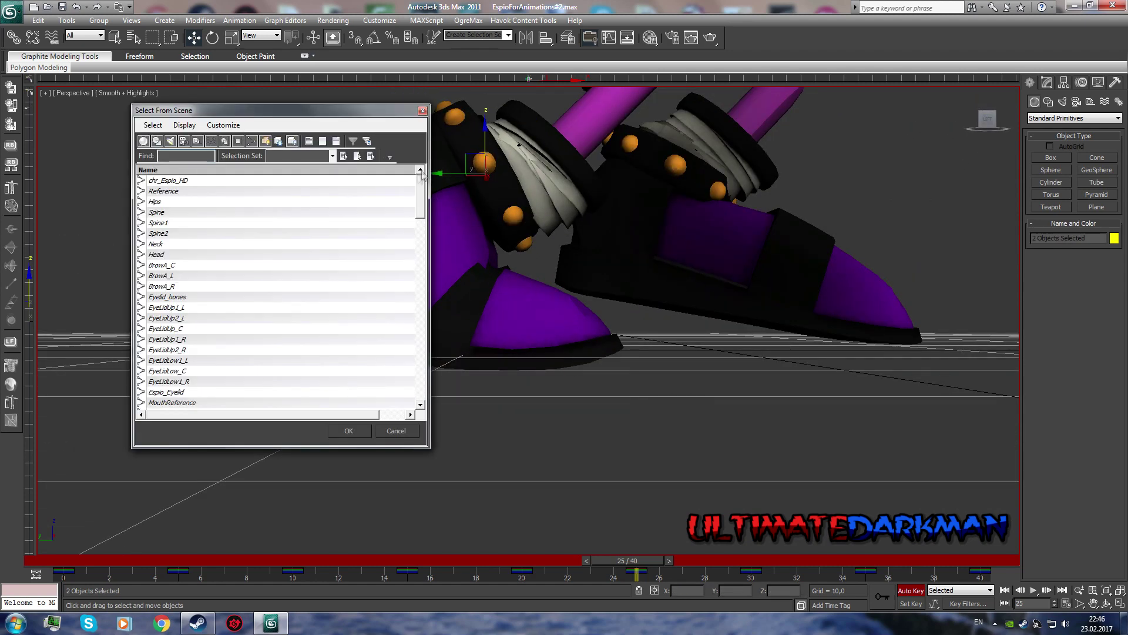
double_click(175, 258)
key(z)
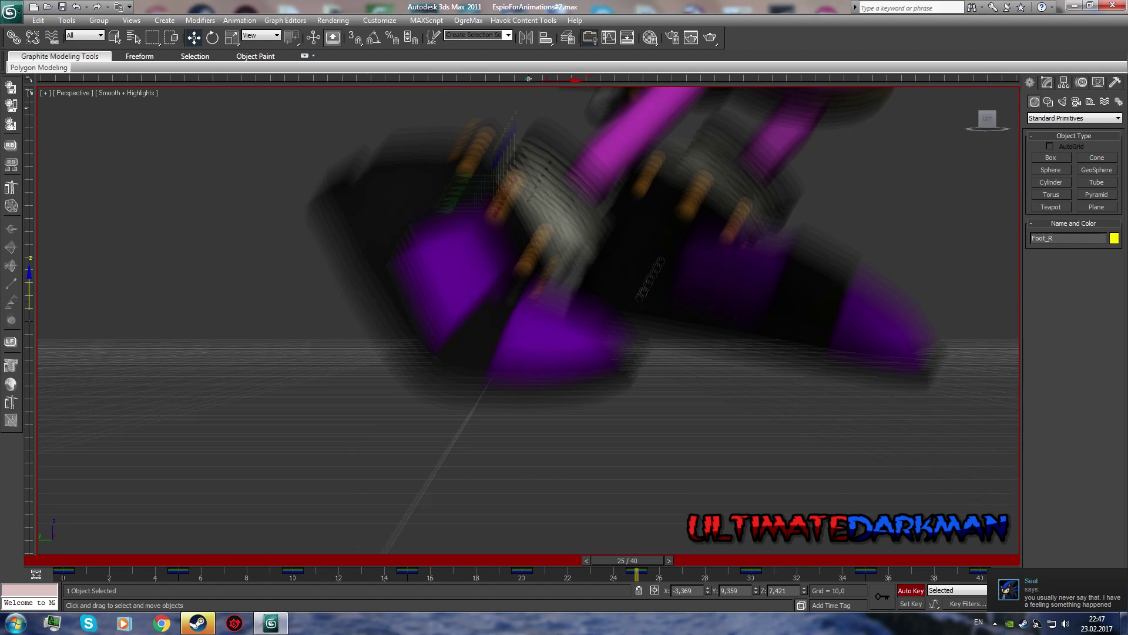
Step: Orbit around the character to inspect the legs and return to frame 18
scroll(565, 320, down, 3)
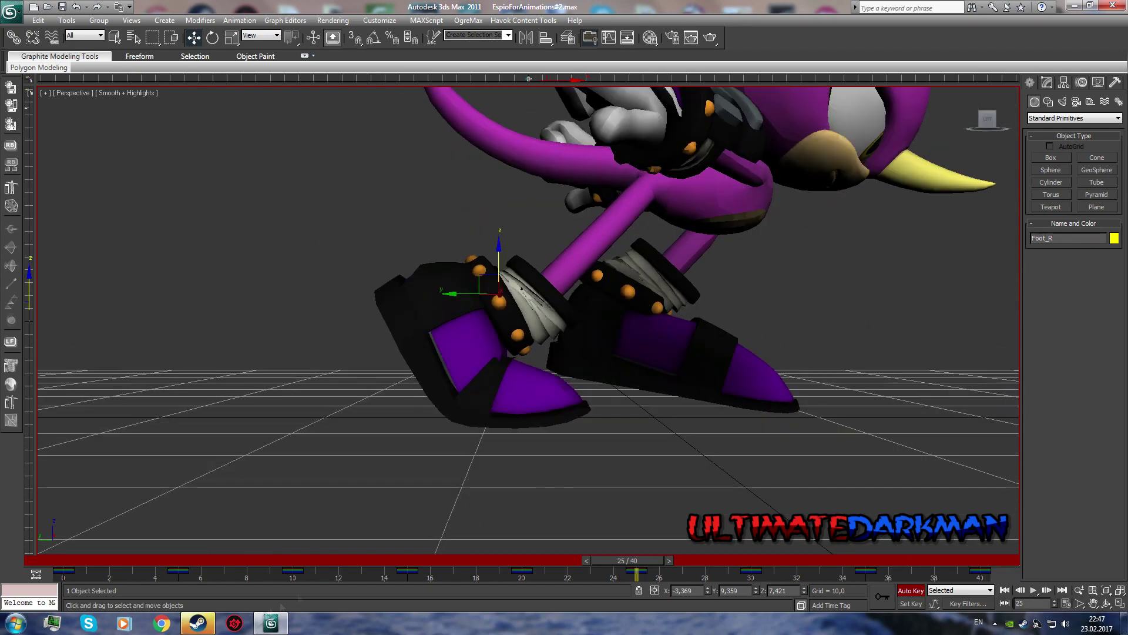
mouse_move(988, 121)
mouse_down()
mouse_move(963, 127)
mouse_move(747, 332)
mouse_up()
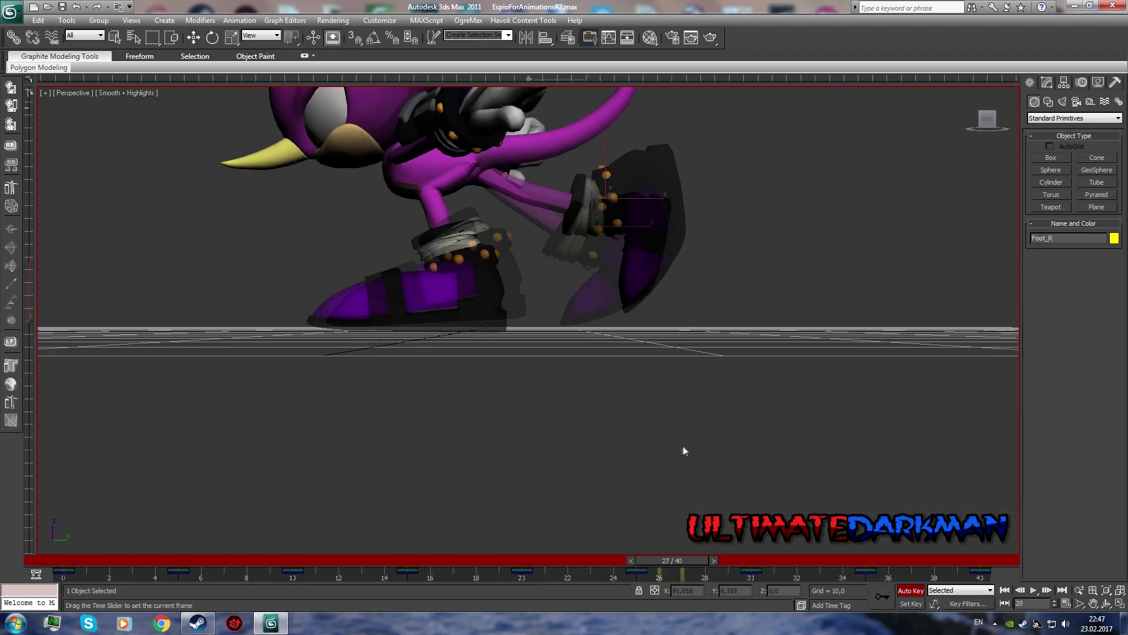
drag(636, 561, 476, 561)
scroll(788, 239, up, 5)
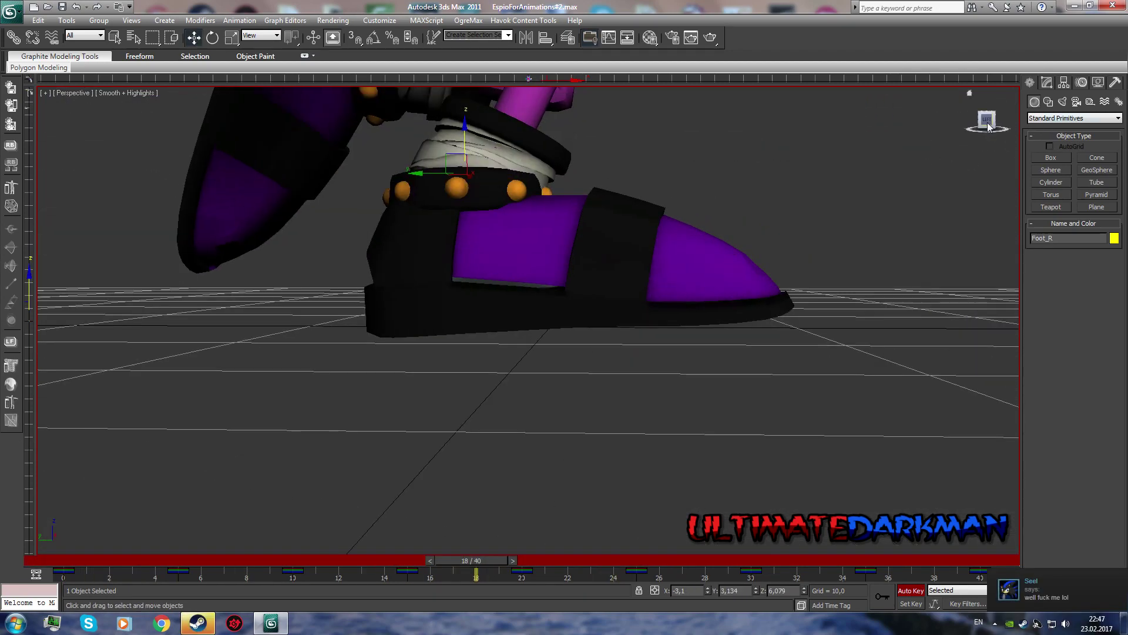
scroll(844, 196, up, 3)
key(h)
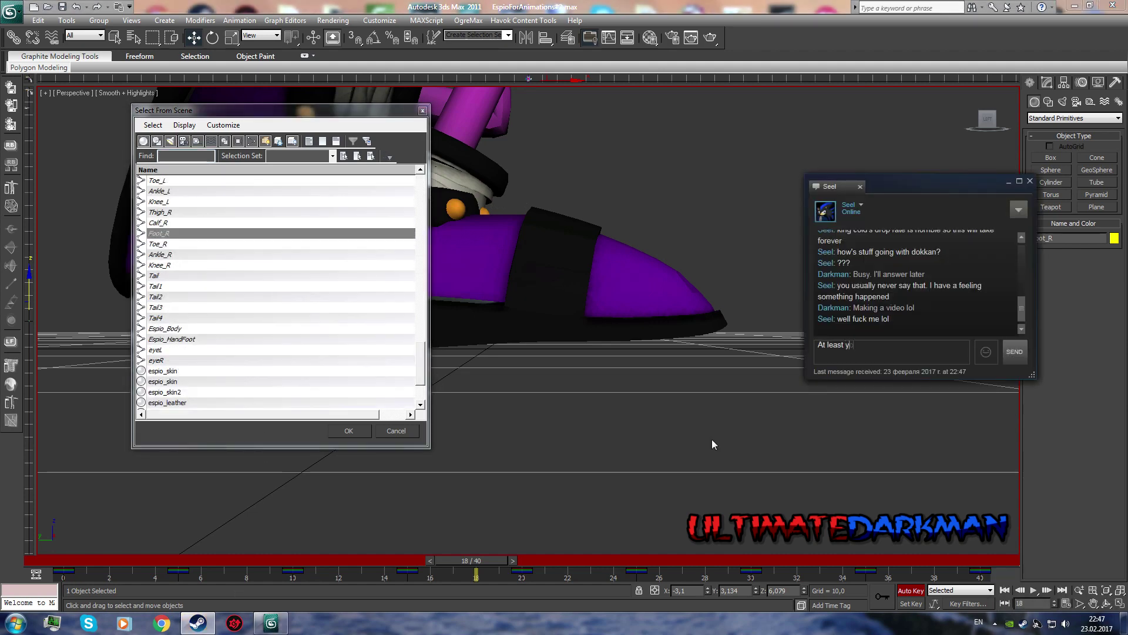
Step: Select Toe_R for rotation and step around frame 17
key(Down)
key(Return)
key(e)
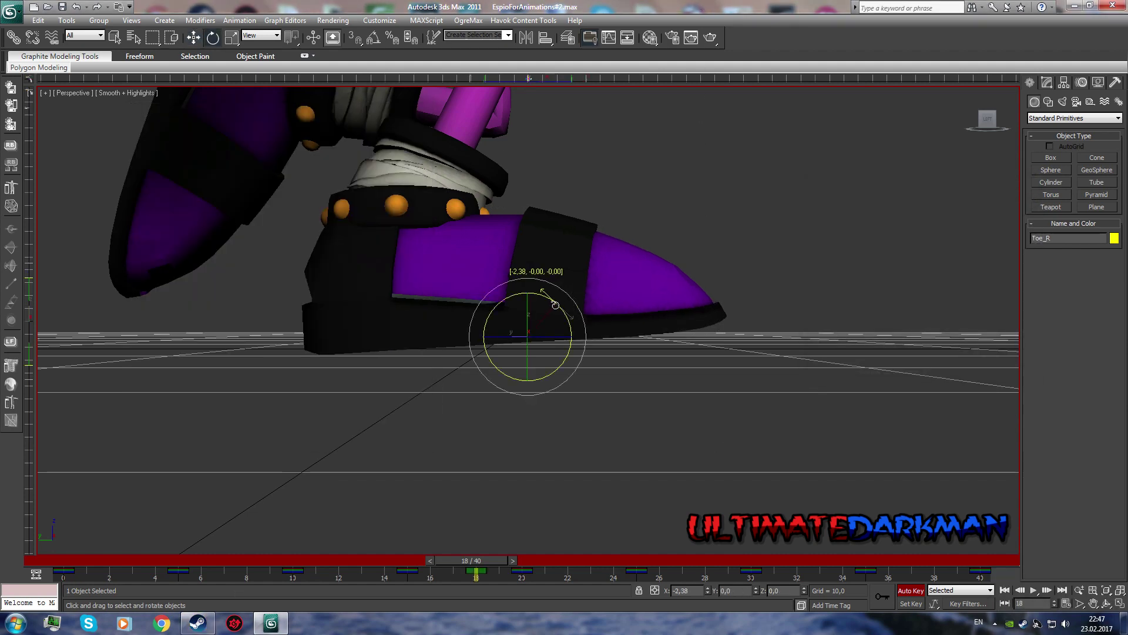
key(period)
key(comma)
key(comma)
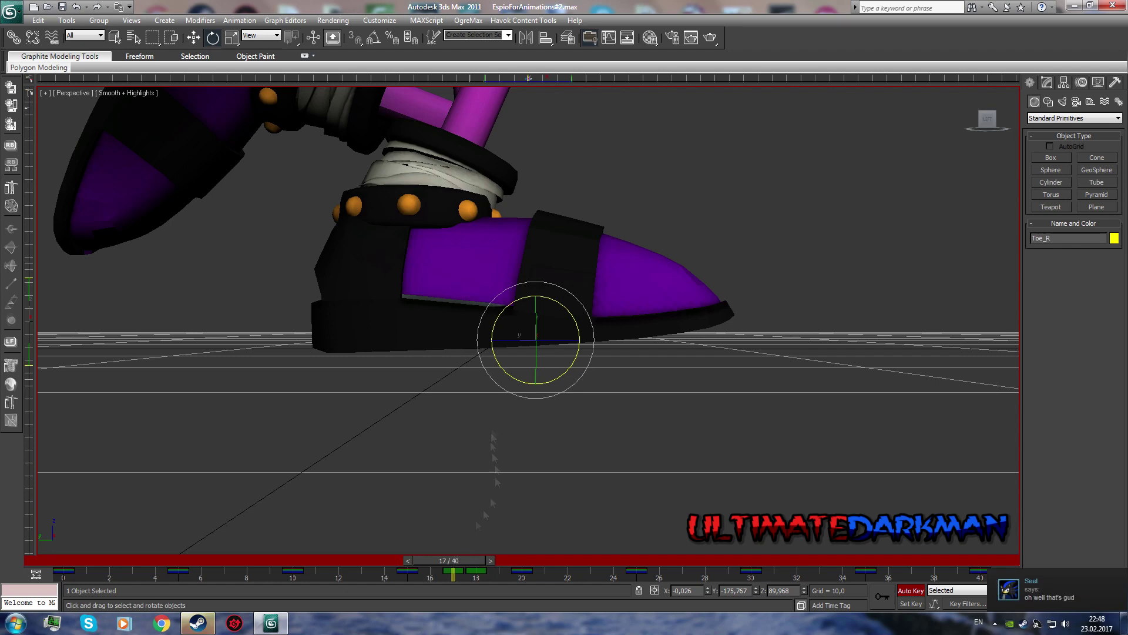
Step: Switch to Foot_R and rotate and move it across frames 17–19
key(h)
key(Up)
key(Return)
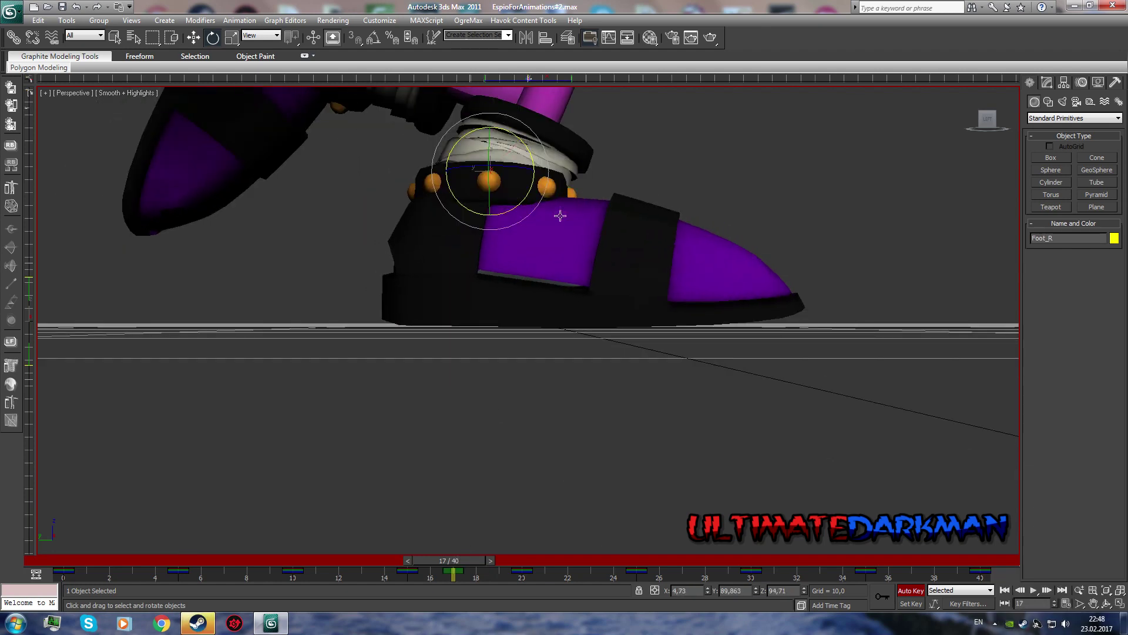
key(period)
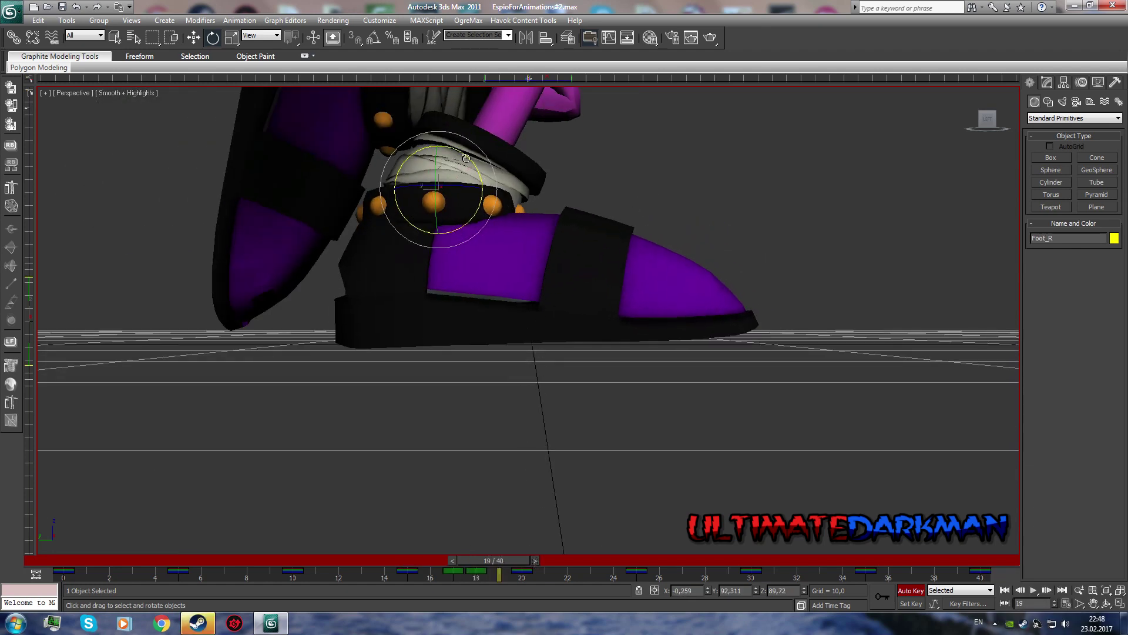
key(period)
key(comma)
key(comma)
key(h)
key(Escape)
key(w)
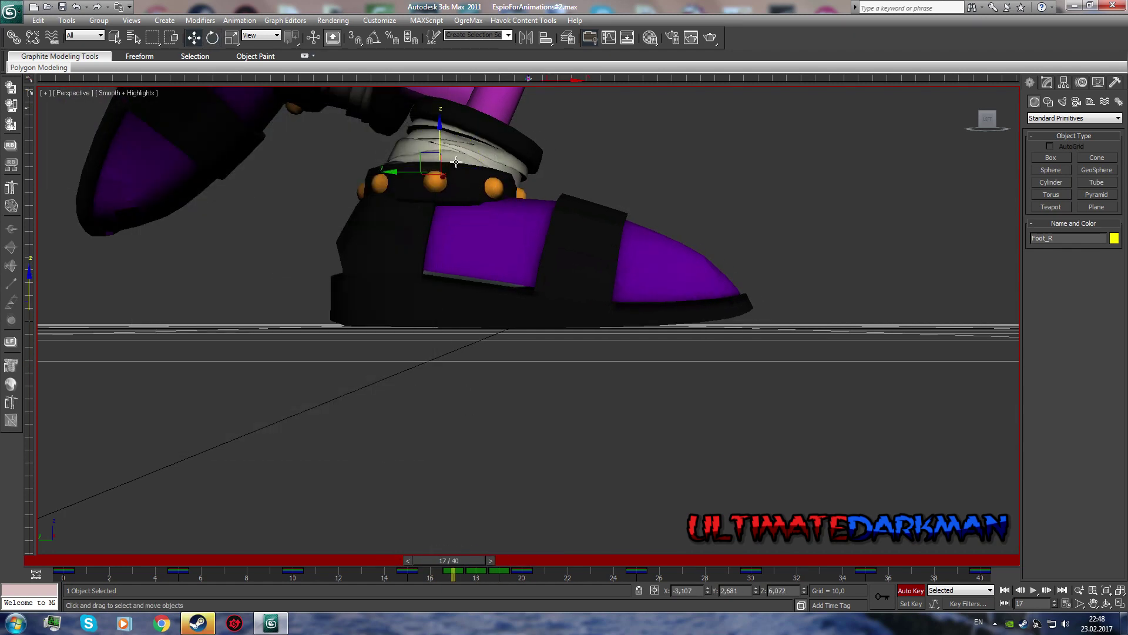
key(period)
key(period)
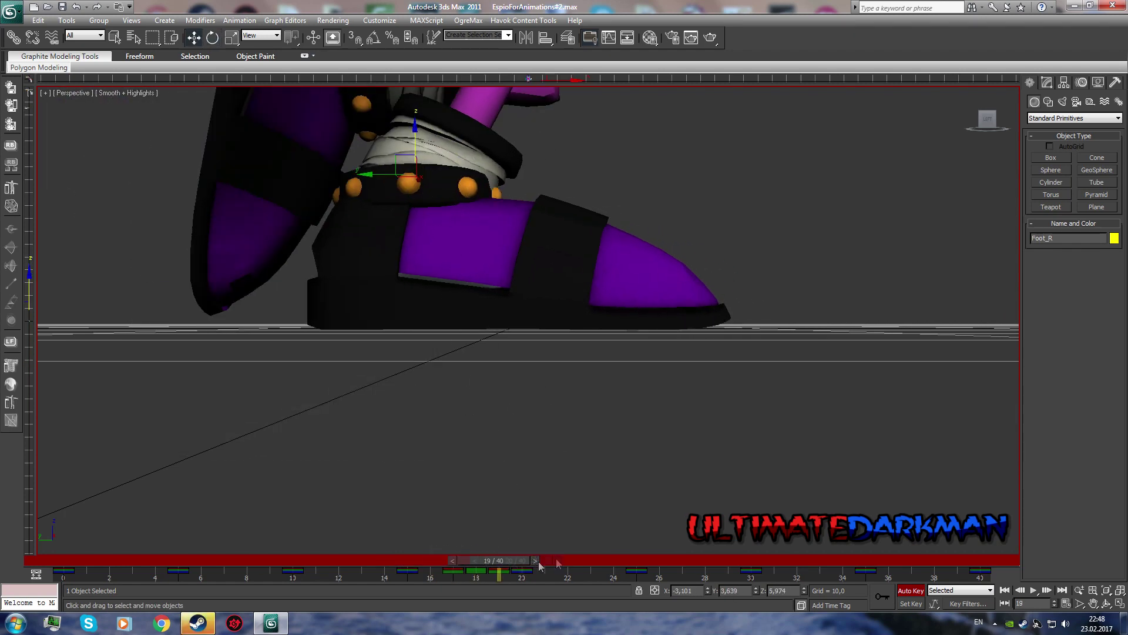
Step: Scrub over frames 11–14 to review the right foot's new pose
drag(538, 562, 364, 507)
click(377, 561)
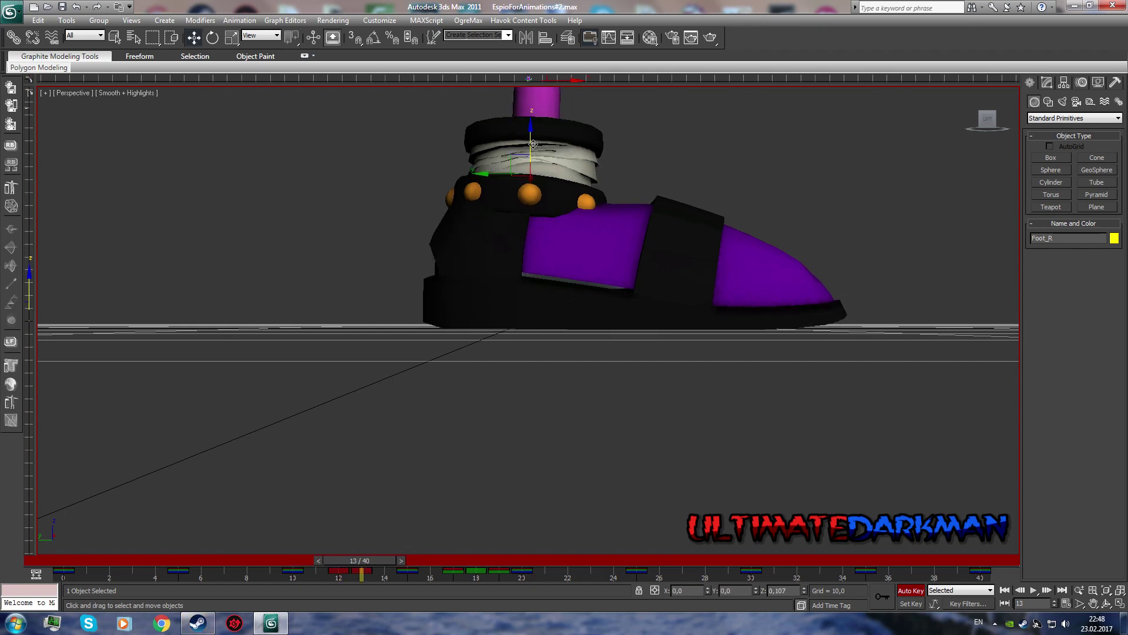
key(period)
mouse_move(372, 560)
mouse_down()
mouse_move(305, 552)
mouse_move(646, 507)
mouse_up()
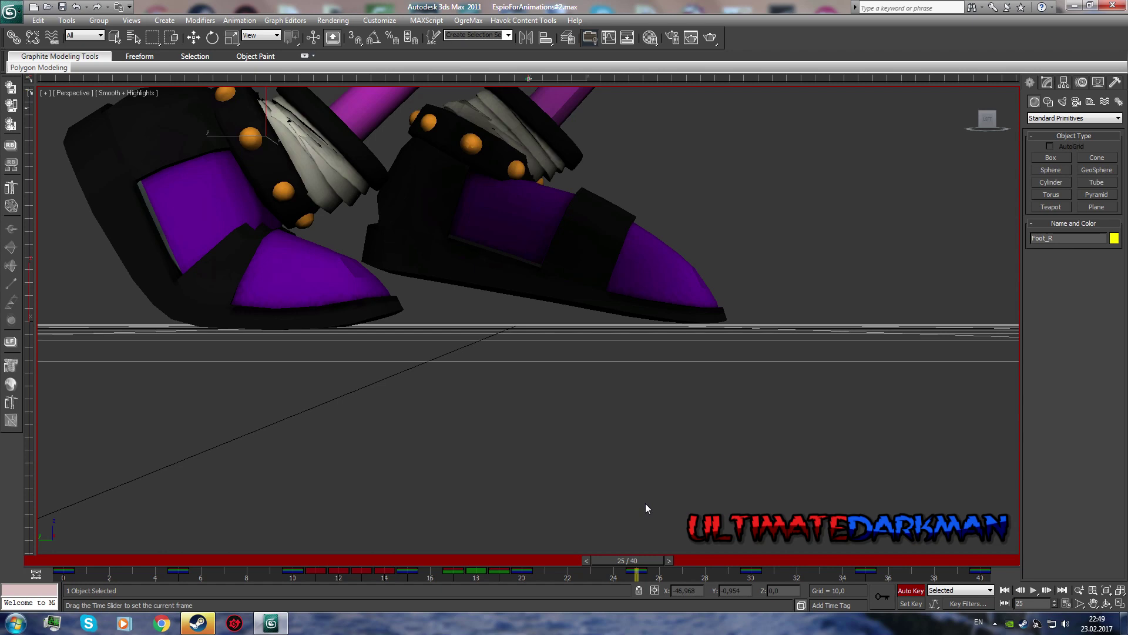
Step: Zoom in on the right foot and bend Toe_R at frames 22–24
alt+middle_drag(645, 507, 528, 256)
key(h)
key(Return)
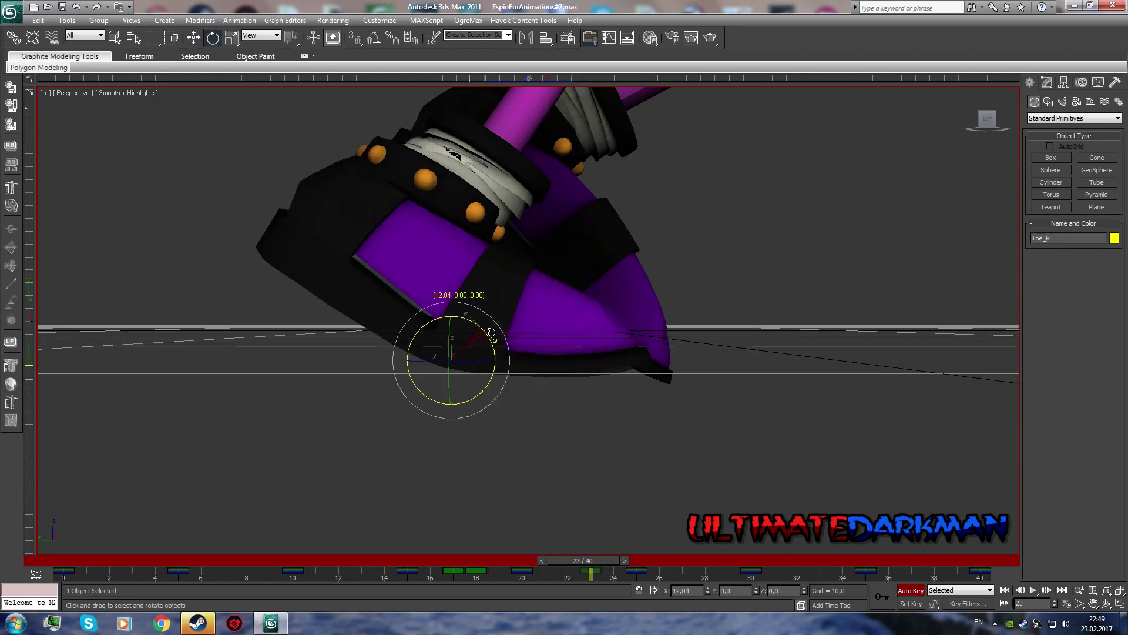
key(comma)
mouse_move(562, 566)
mouse_down()
mouse_move(610, 560)
mouse_move(539, 560)
mouse_up()
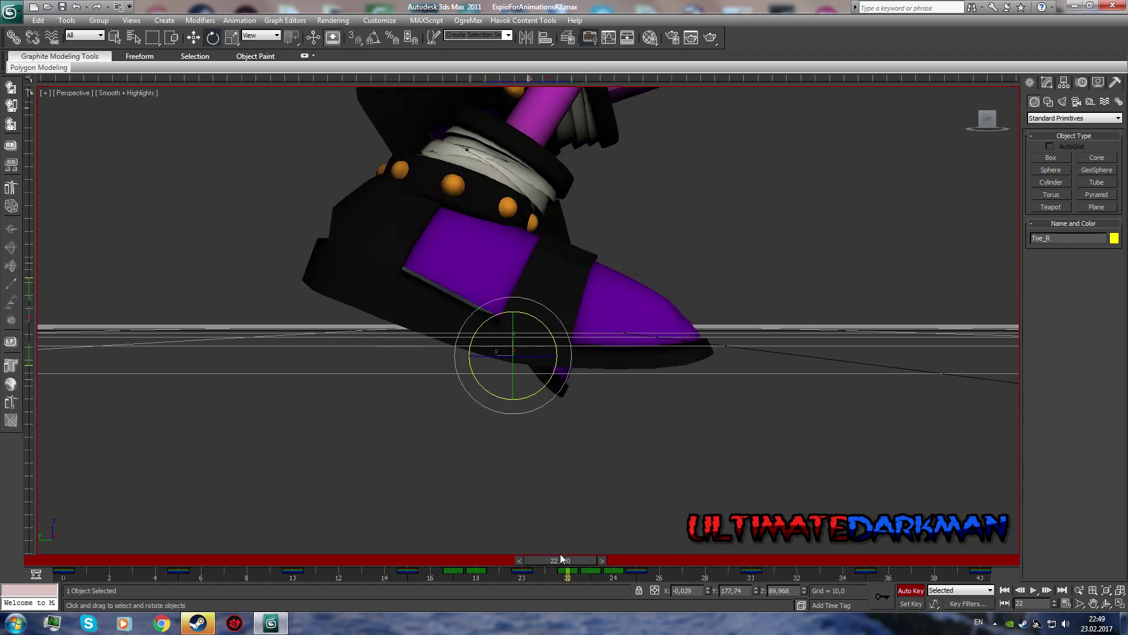
Step: Move Foot_R across frames 21–24, then zoom out and play through to frame 40
key(h)
key(Return)
key(w)
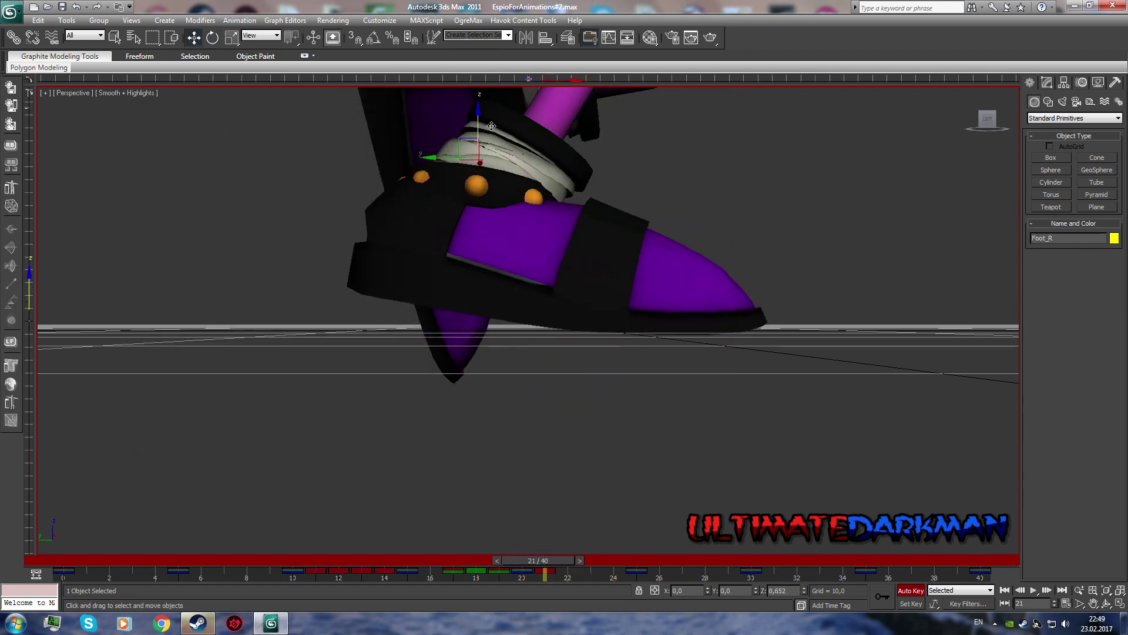
key(period)
key(period)
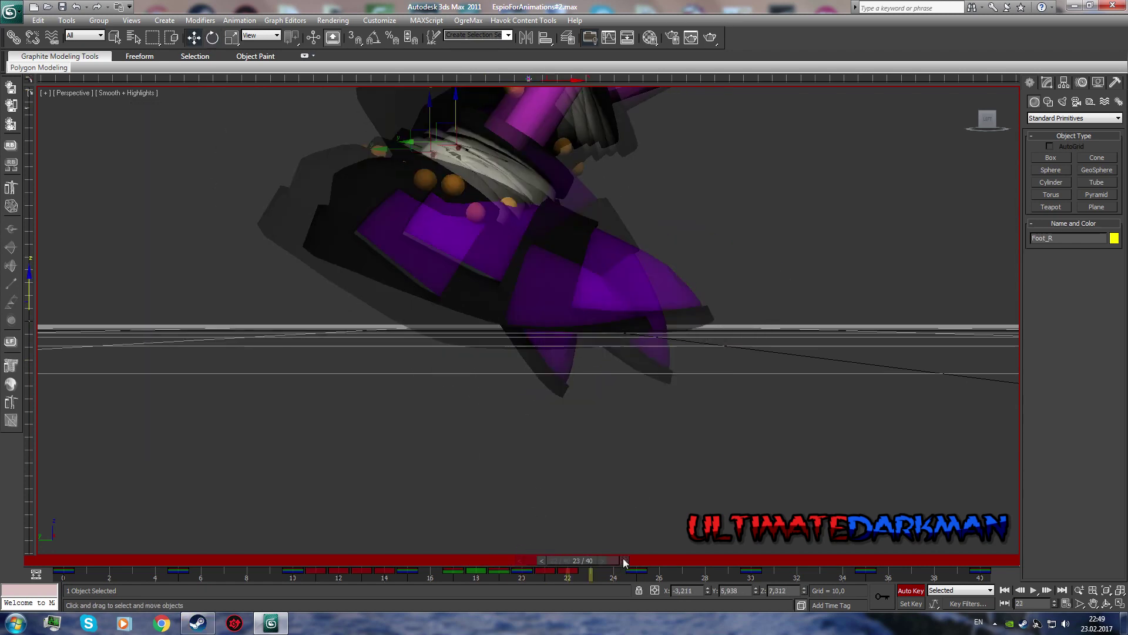
click(624, 560)
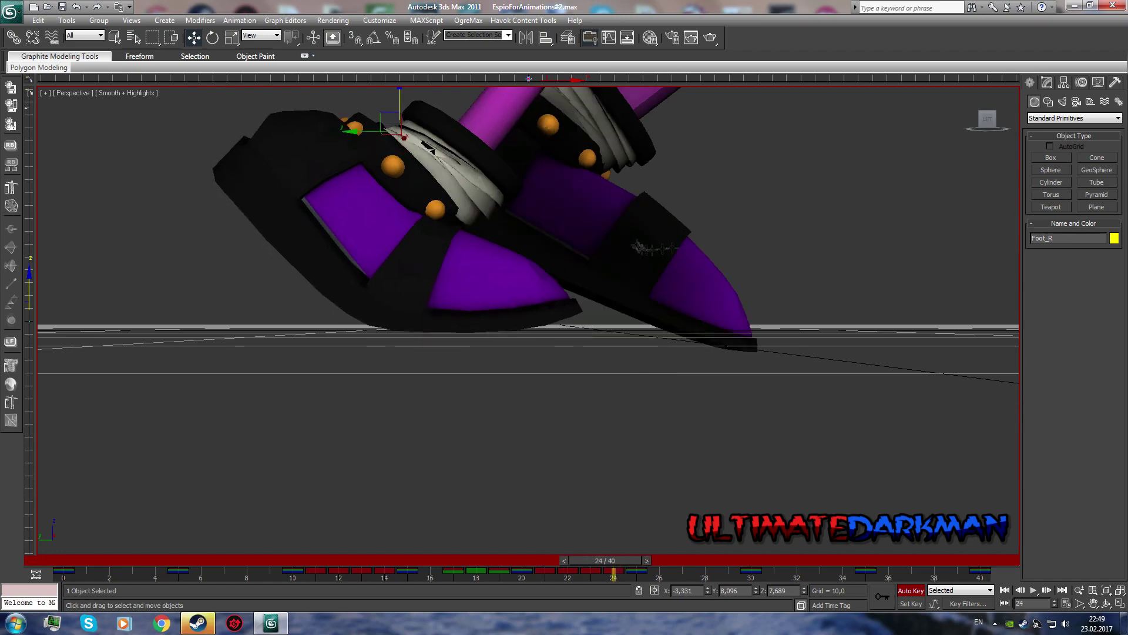
scroll(637, 247, down, 2)
alt+middle_drag(638, 246, 709, 292)
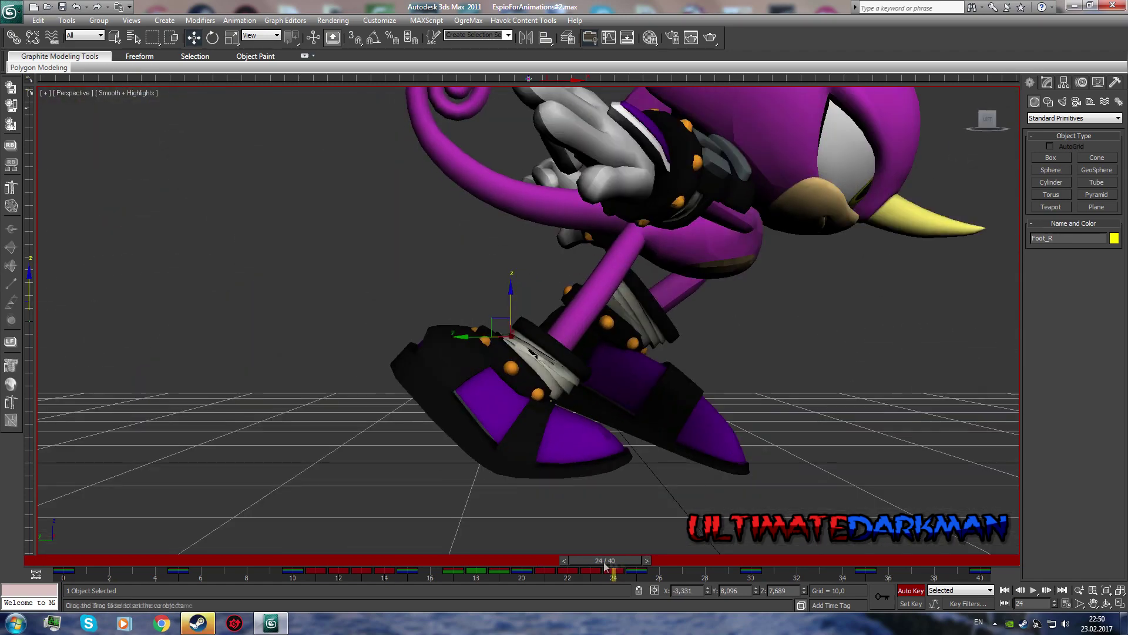
drag(605, 562, 964, 561)
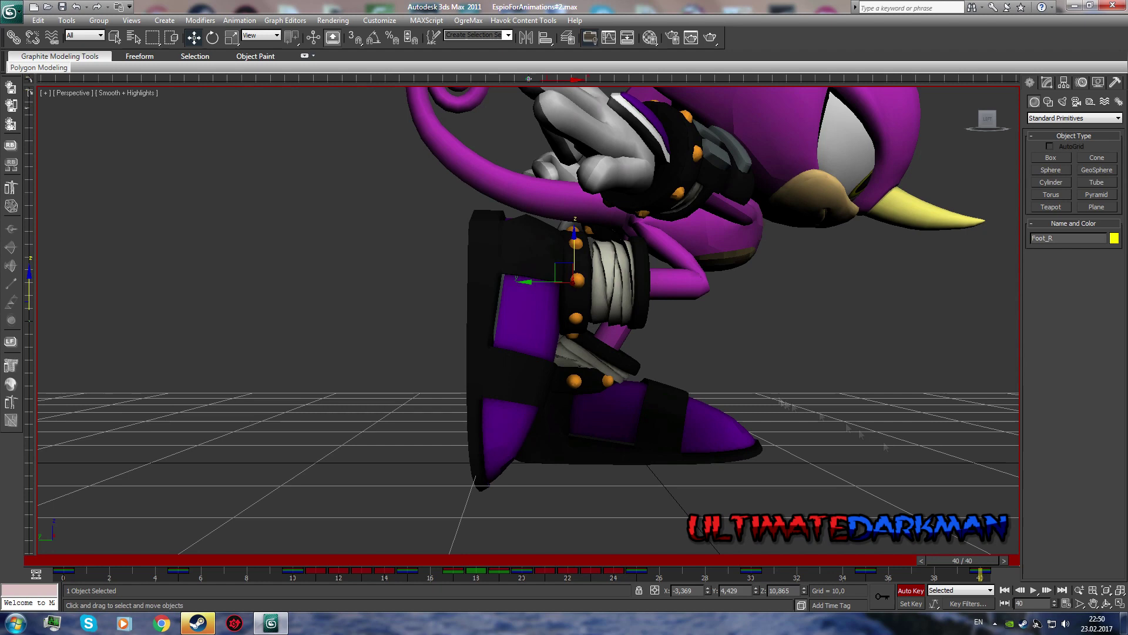
Step: Rotate Thigh_R 15° on Y at frame 40, checking frames 35 and 5
scroll(303, 260, down, 2)
key(h)
click(350, 430)
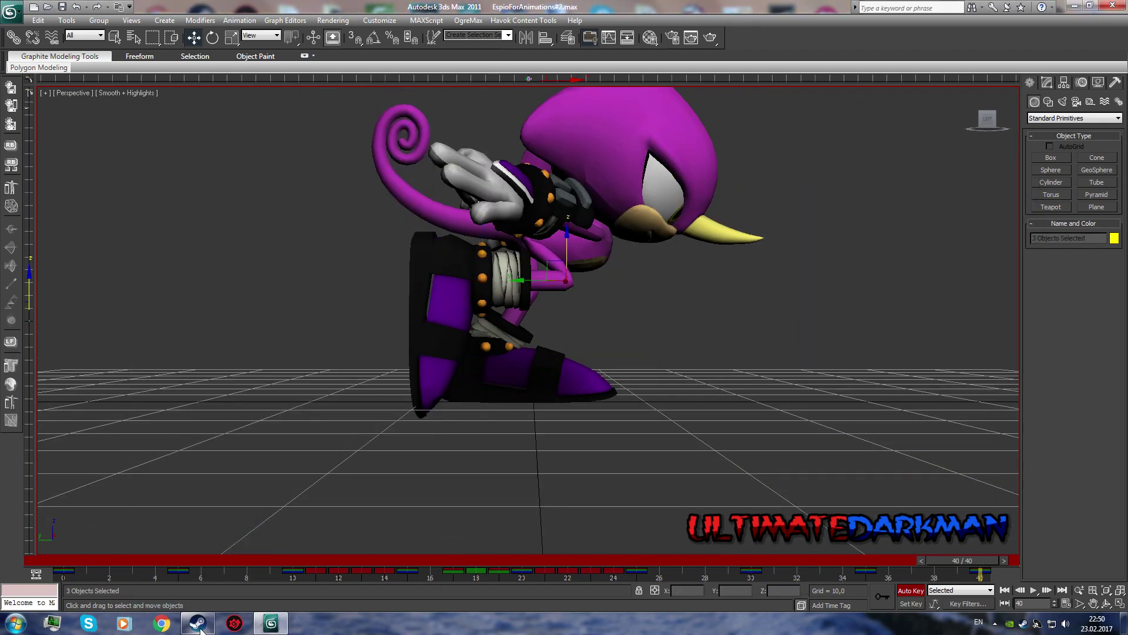
key(h)
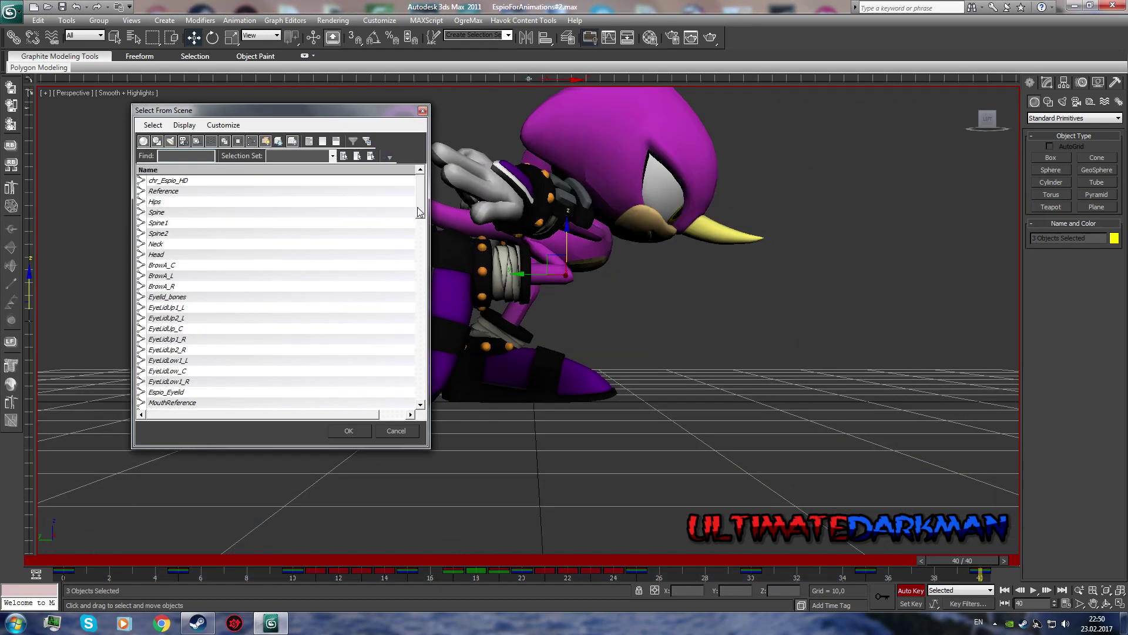
click(349, 430)
key(e)
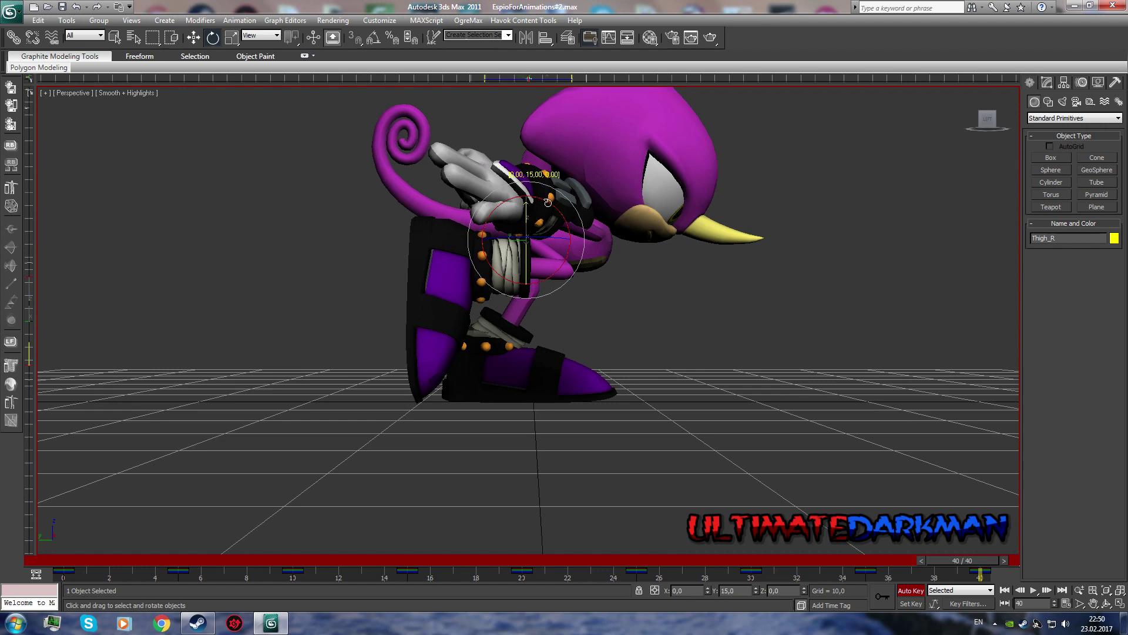
drag(960, 561, 851, 561)
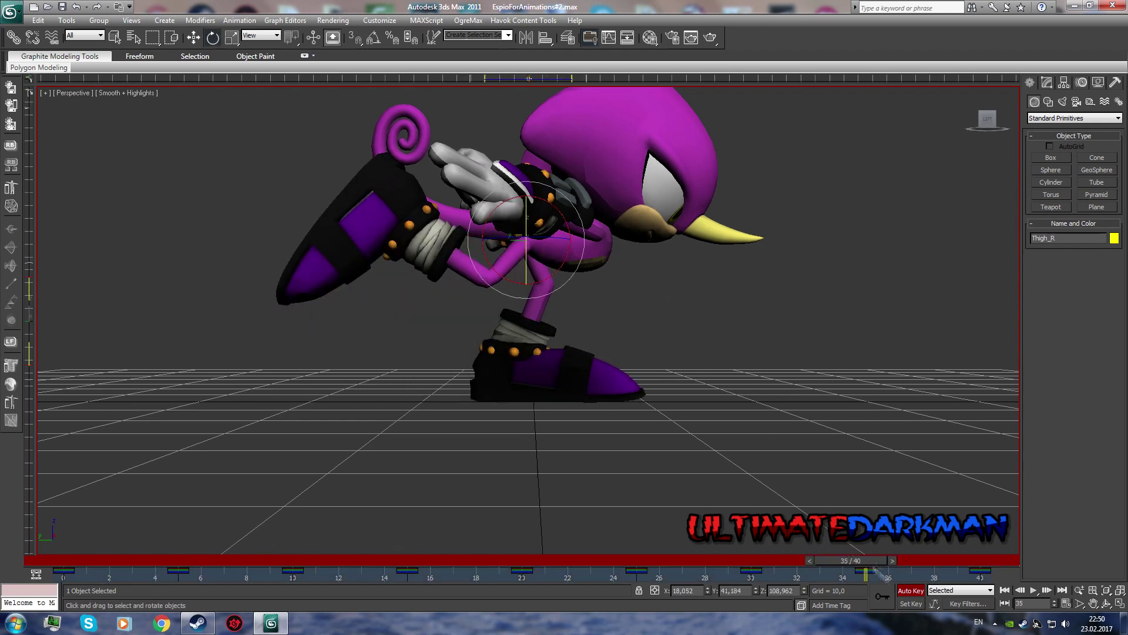
drag(888, 581, 178, 575)
key(slash)
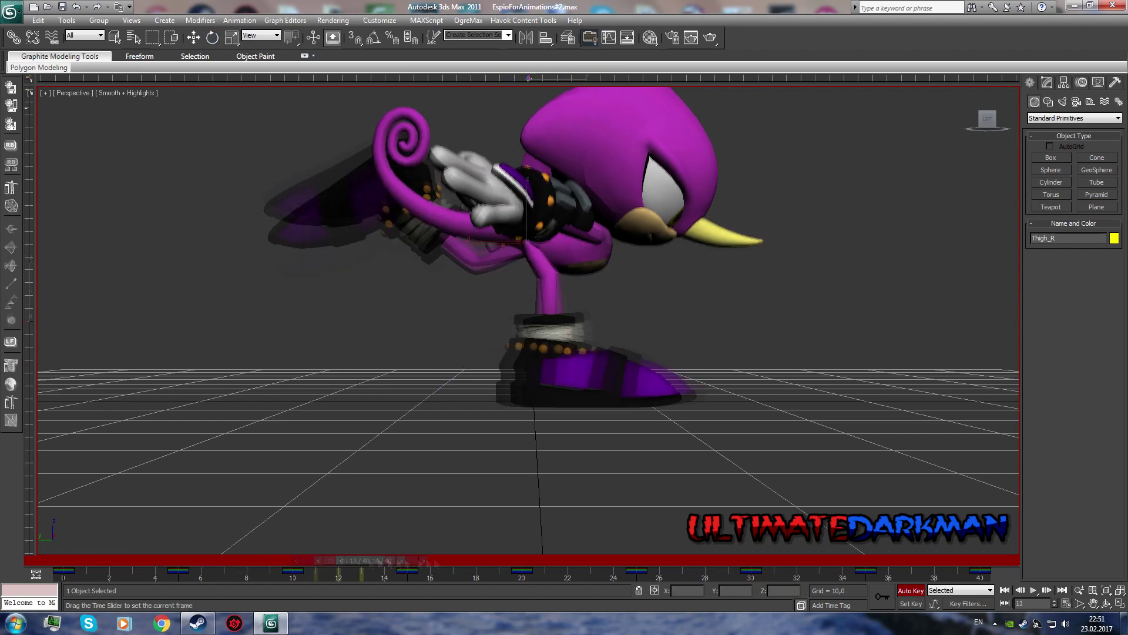
Step: Select Thigh_L and rotate it at frame 20 to swing the left leg
key(h)
click(168, 305)
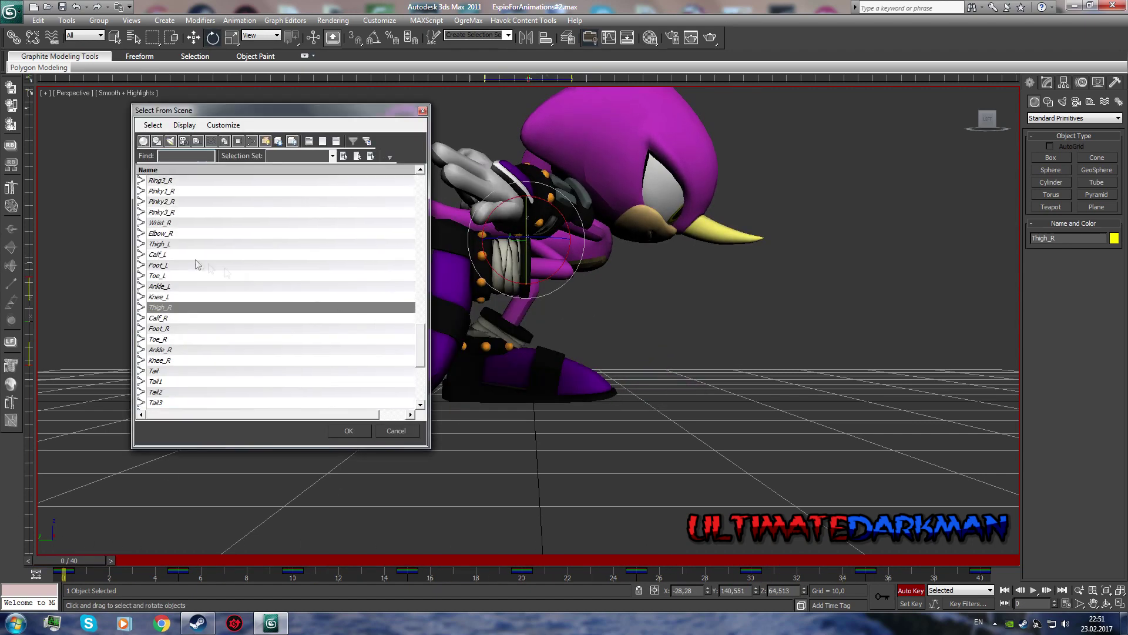
click(349, 431)
click(986, 120)
drag(532, 226, 531, 219)
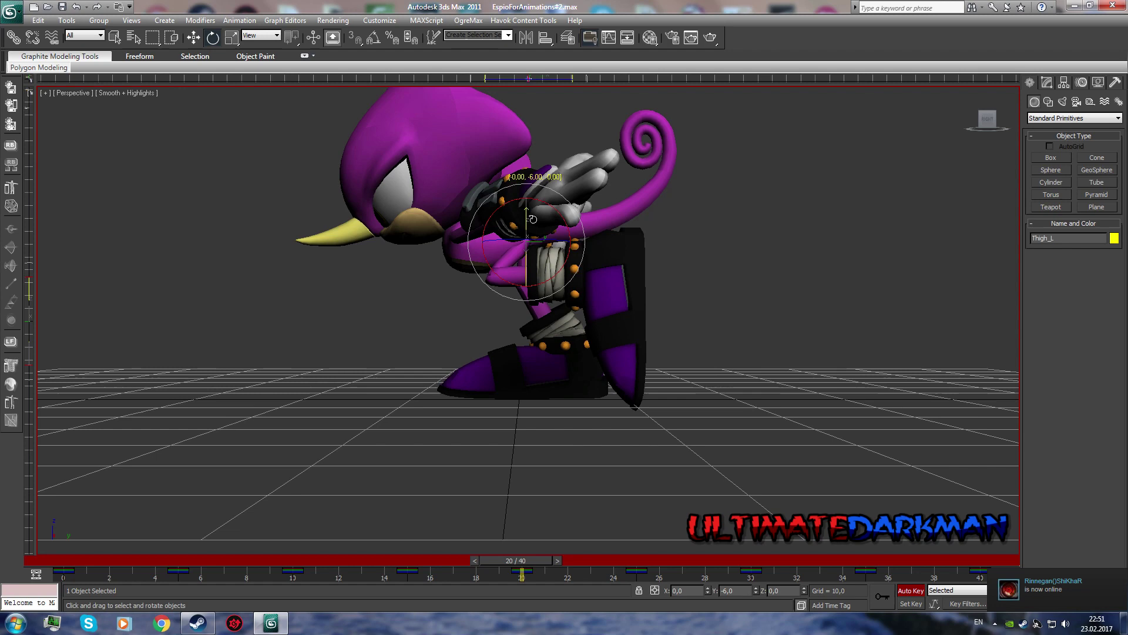
Step: Review the legs between frames 15 and 25 and turn toward the front view
key(comma)
key(comma)
key(comma)
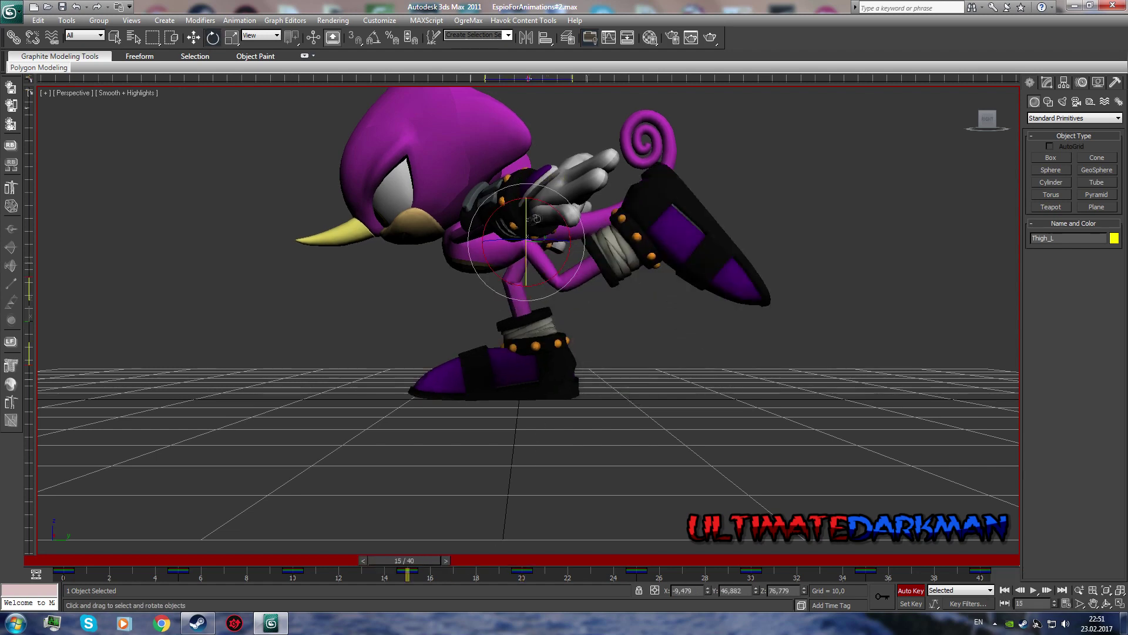
mouse_move(420, 559)
mouse_down()
mouse_move(644, 558)
mouse_move(63, 560)
mouse_up()
click(991, 122)
Step: At frame 5, rotate the Hips 6.5° and turn the Spine to twist the body
drag(987, 121, 969, 92)
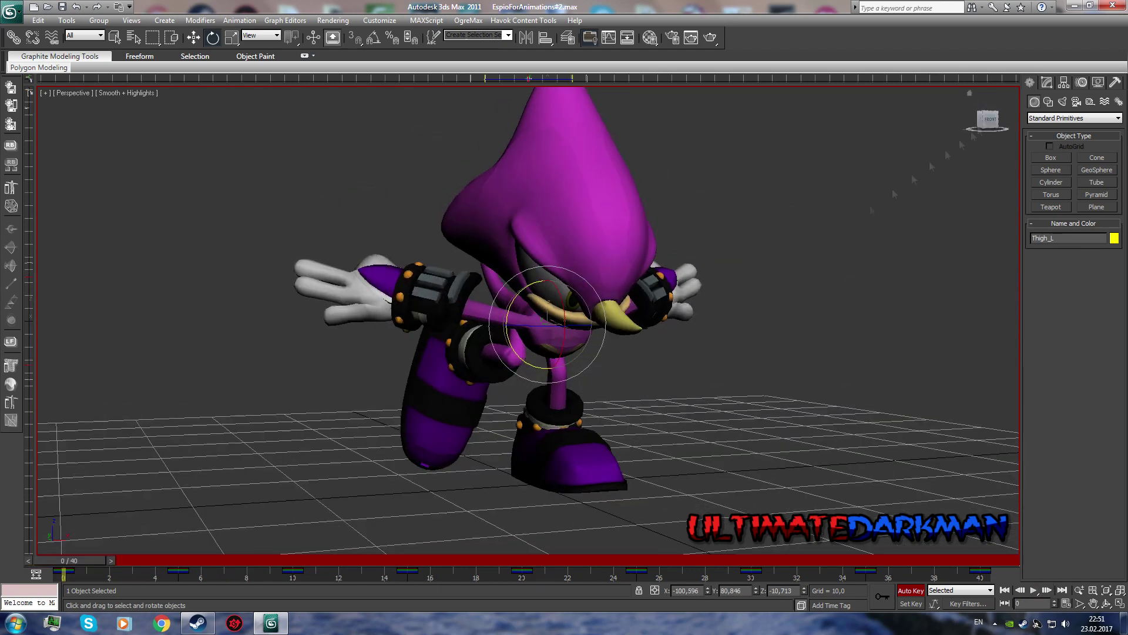
click(988, 120)
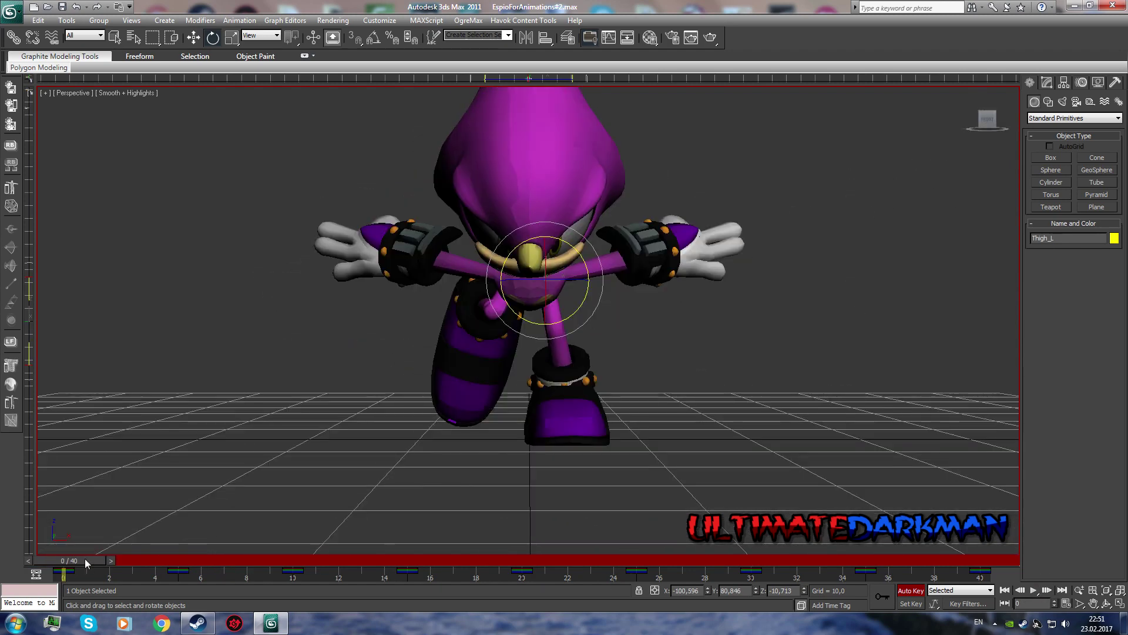
drag(84, 559, 195, 559)
scroll(418, 393, up, 2)
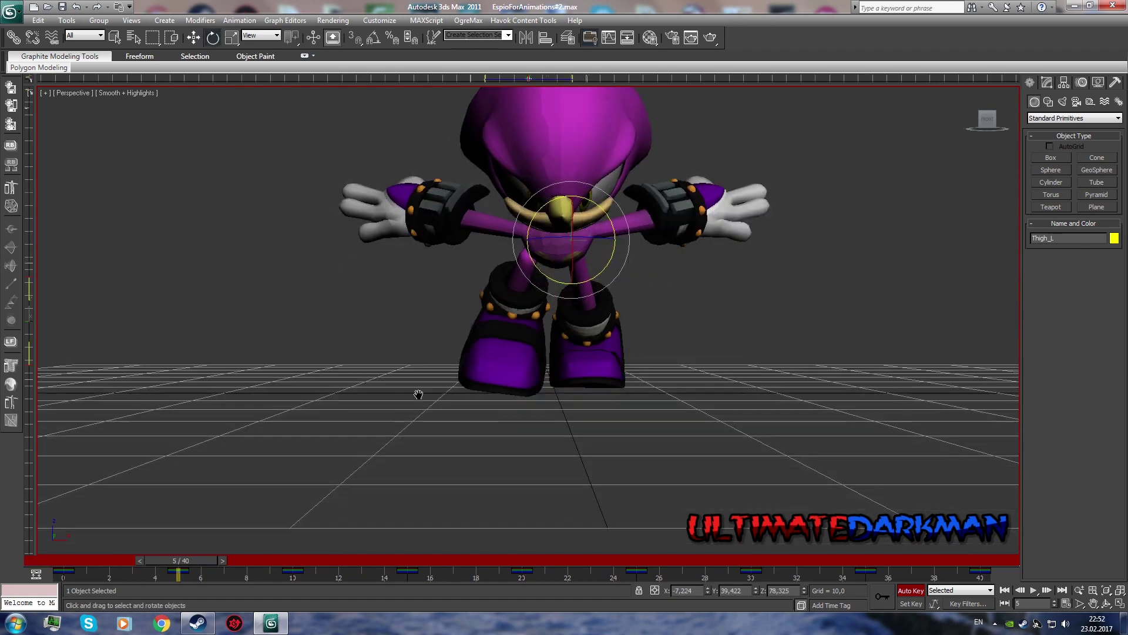
key(h)
click(184, 201)
key(Return)
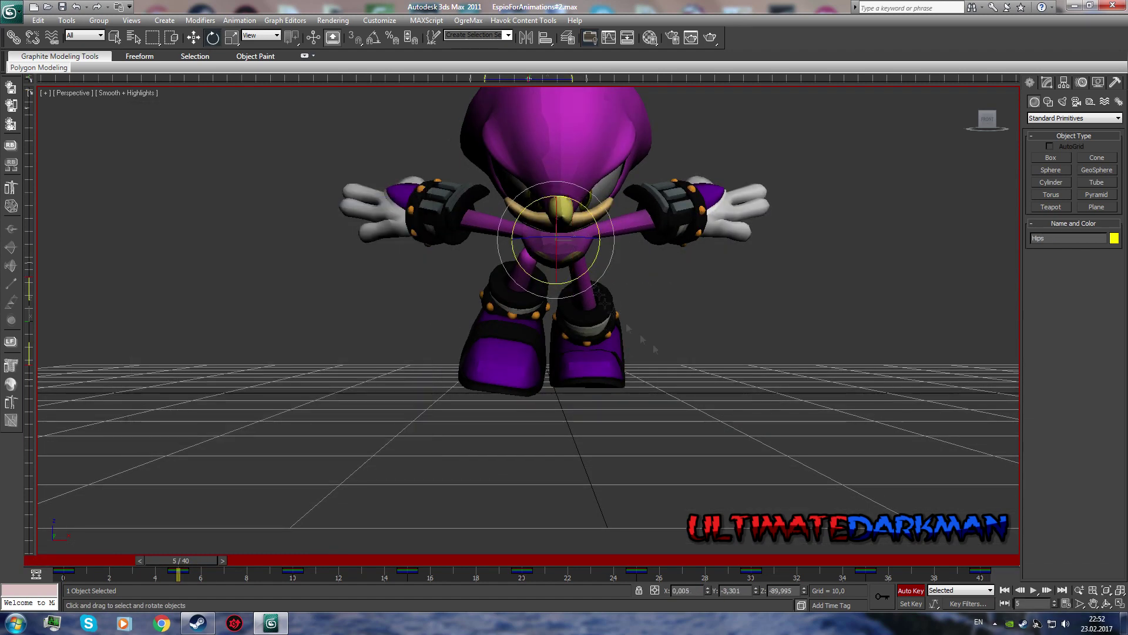
drag(549, 238, 547, 247)
key(h)
click(177, 210)
key(Return)
drag(573, 277, 653, 367)
Step: Rotate Thigh_L 5° at frame 5, then select Foot_R and Thigh_R
key(h)
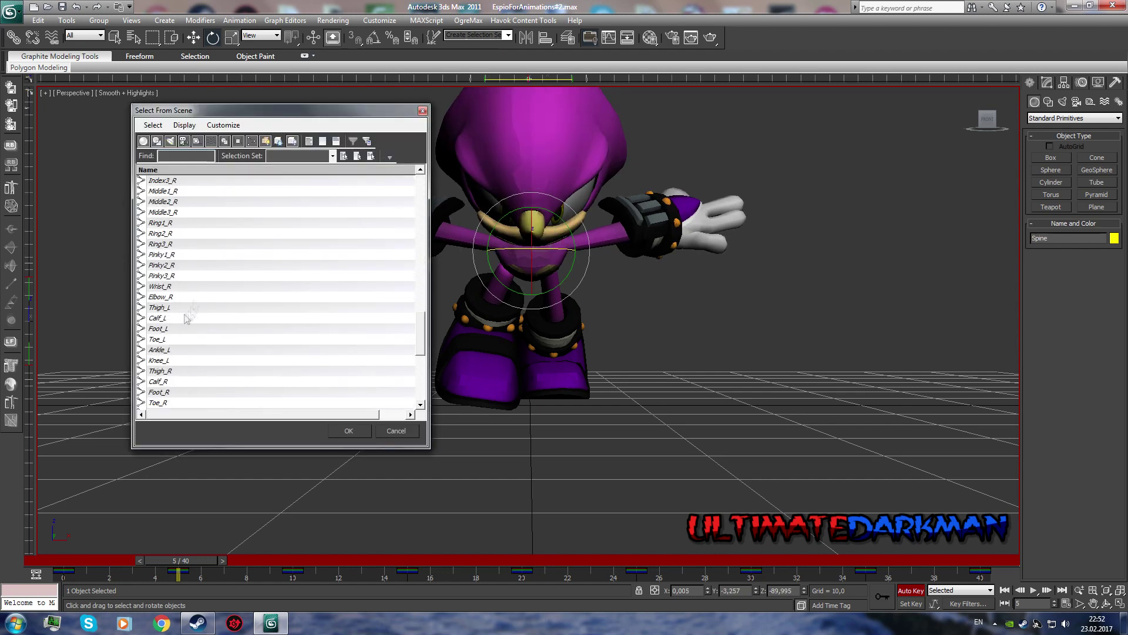
double_click(188, 307)
drag(556, 247, 558, 252)
key(h)
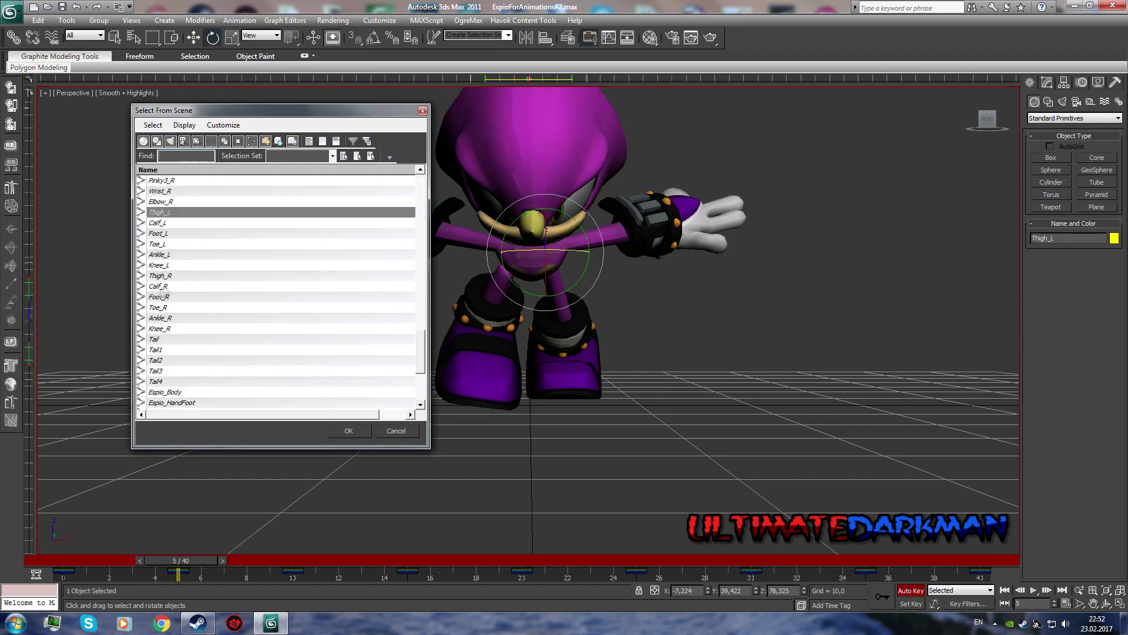
double_click(159, 297)
key(h)
double_click(161, 318)
key(h)
double_click(159, 276)
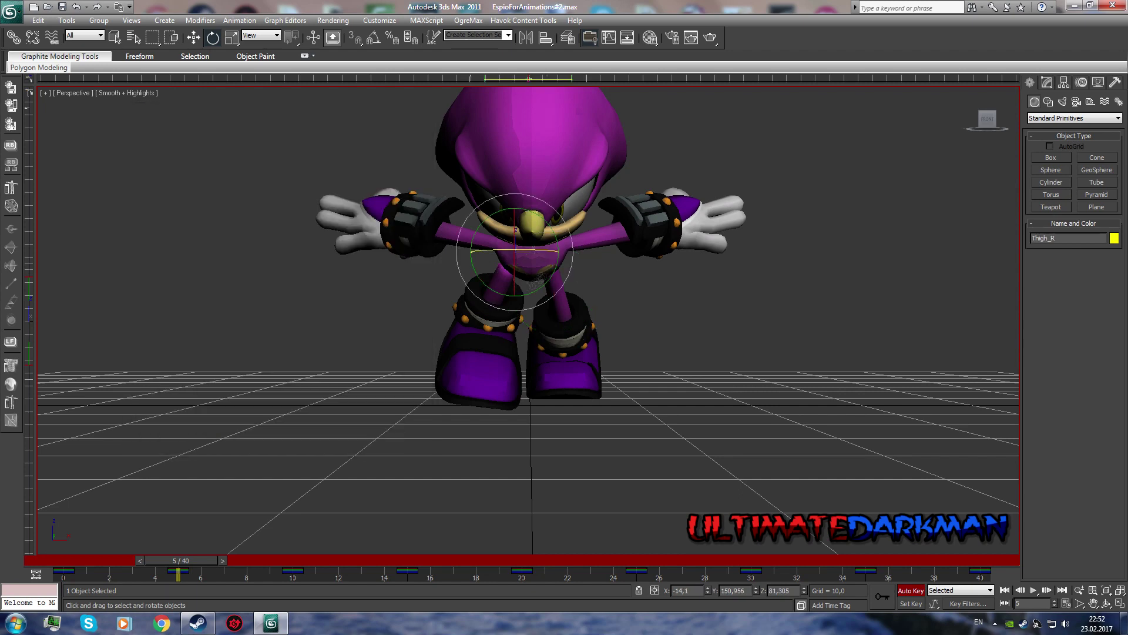
Step: At frame 10, rotate Hips 12.5°, Thigh_R -6.5° and Thigh_L -10°
key(period)
key(h)
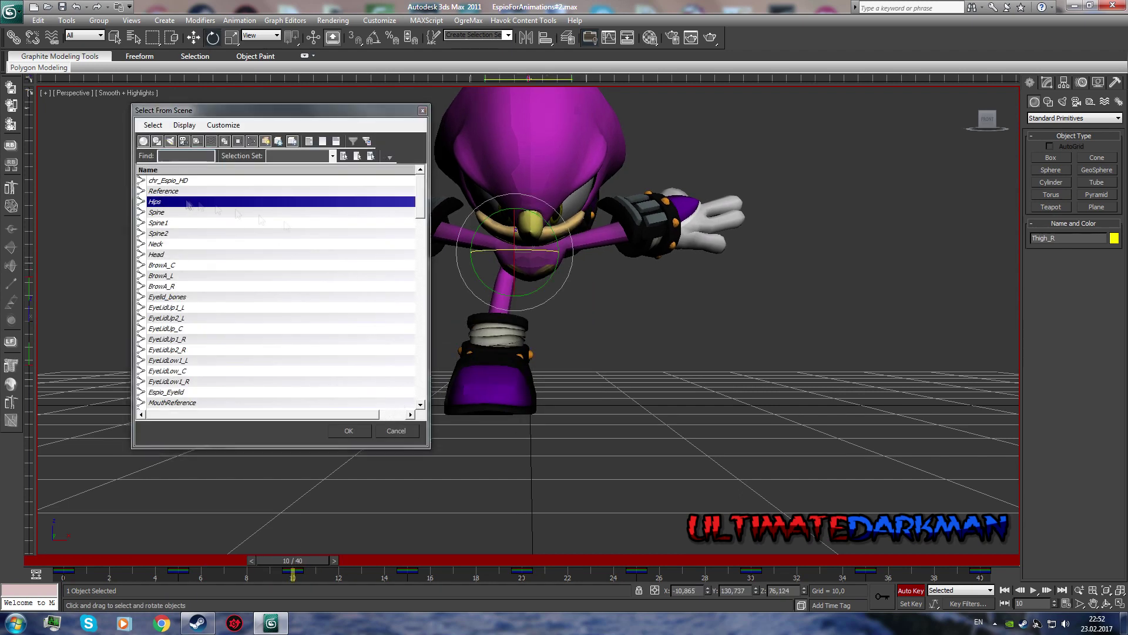
double_click(190, 203)
drag(544, 250, 560, 249)
key(h)
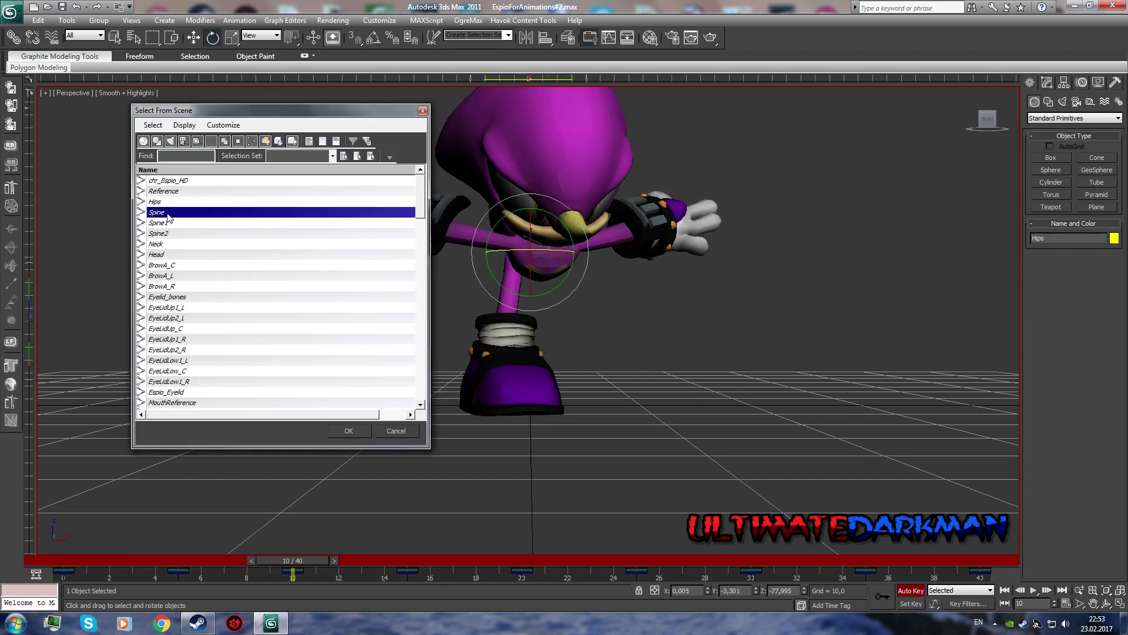
double_click(166, 213)
key(h)
double_click(158, 334)
drag(515, 249, 523, 250)
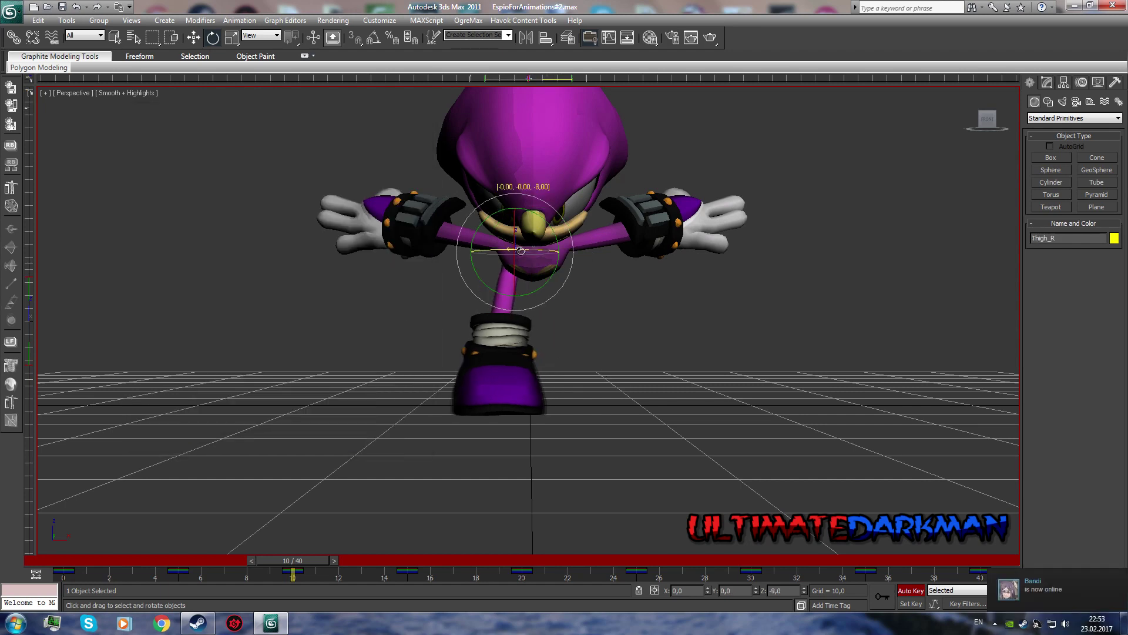
key(h)
scroll(235, 294, down, 5)
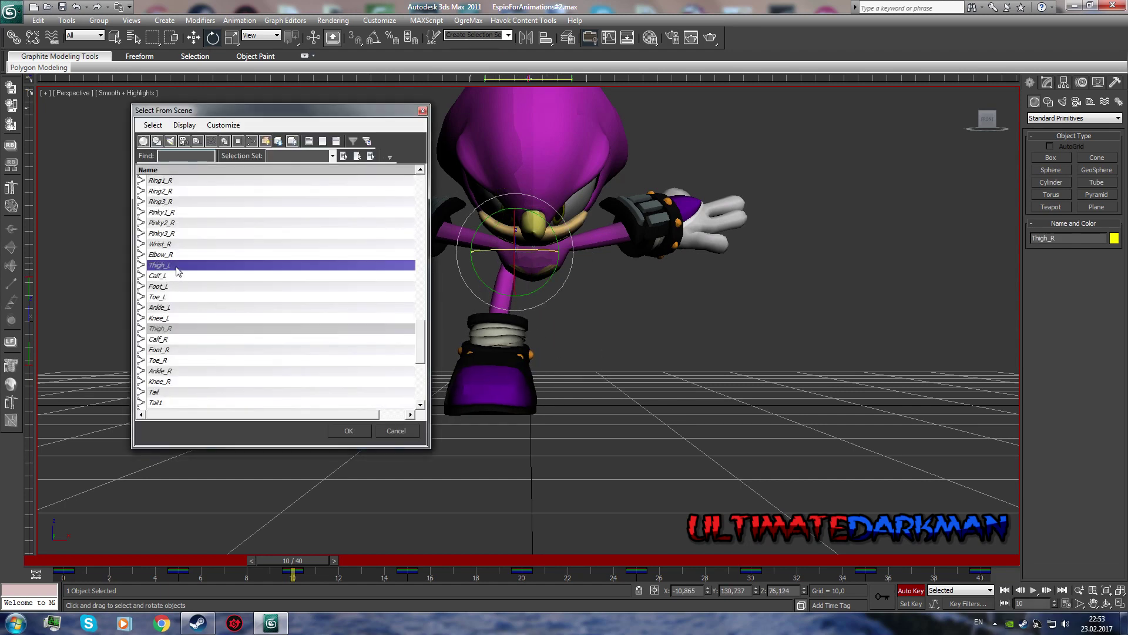
double_click(157, 330)
drag(547, 250, 553, 250)
Step: At frame 14, rotate the Hips and select the Spine
drag(292, 560, 402, 558)
key(h)
double_click(156, 181)
drag(541, 244, 543, 244)
key(h)
scroll(235, 293, down, 5)
click(165, 276)
double_click(158, 212)
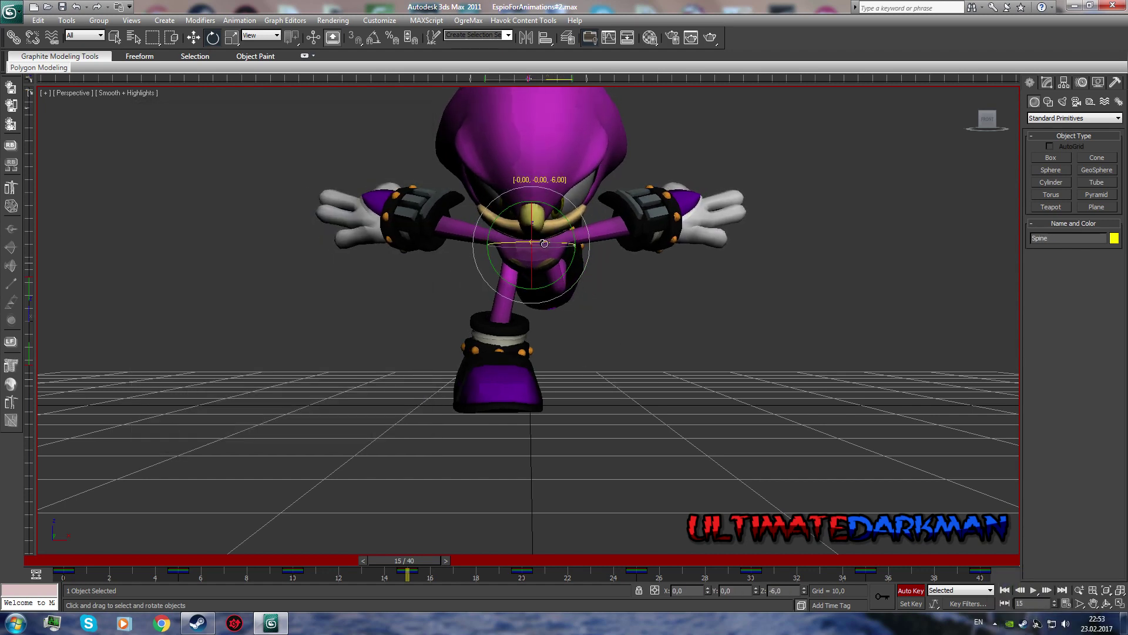
Step: Swing Thigh_R and Thigh_L at frame 14
key(h)
scroll(235, 264, down, 5)
double_click(158, 201)
drag(526, 244, 533, 244)
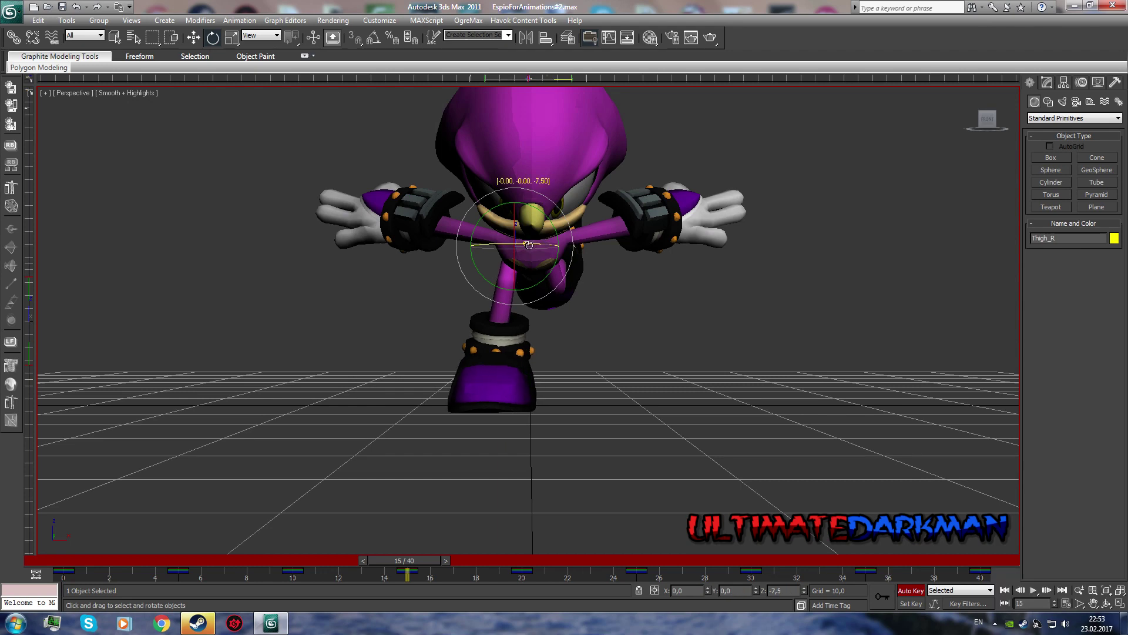
key(h)
scroll(235, 264, down, 5)
double_click(173, 191)
drag(556, 245, 564, 242)
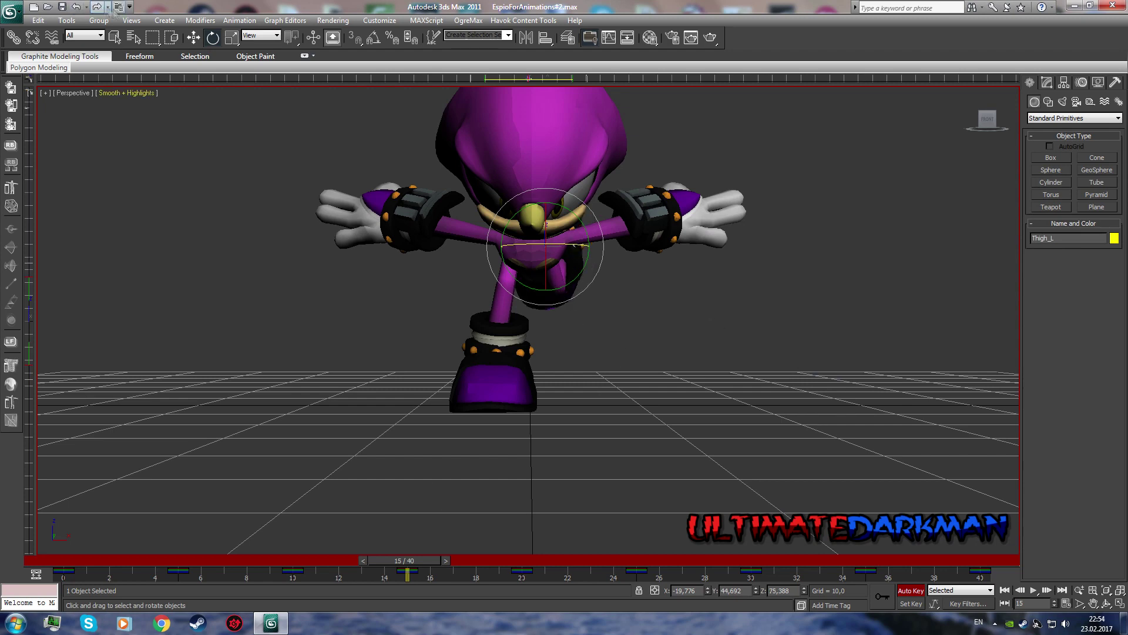
Step: At frame 25, rotate the Hips and select Spine, Thigh_L and Thigh_R in turn
drag(403, 560, 627, 560)
key(h)
double_click(158, 200)
drag(561, 253, 550, 253)
key(h)
double_click(159, 210)
key(h)
scroll(194, 299, down, 5)
double_click(160, 318)
key(h)
double_click(160, 310)
Step: At frame 30, rotate the Hips to bend the body and select Spine, Thigh_L, Thigh_R
drag(641, 569, 751, 569)
key(h)
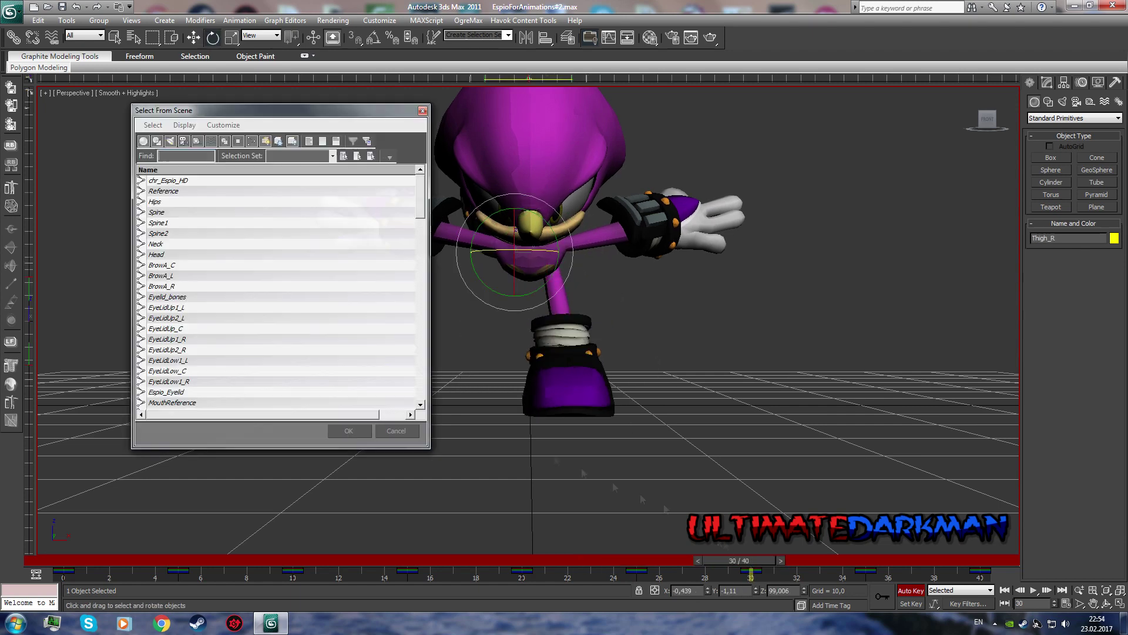
double_click(154, 201)
mouse_move(564, 235)
mouse_down()
mouse_move(540, 270)
mouse_move(552, 250)
mouse_up()
key(h)
double_click(156, 212)
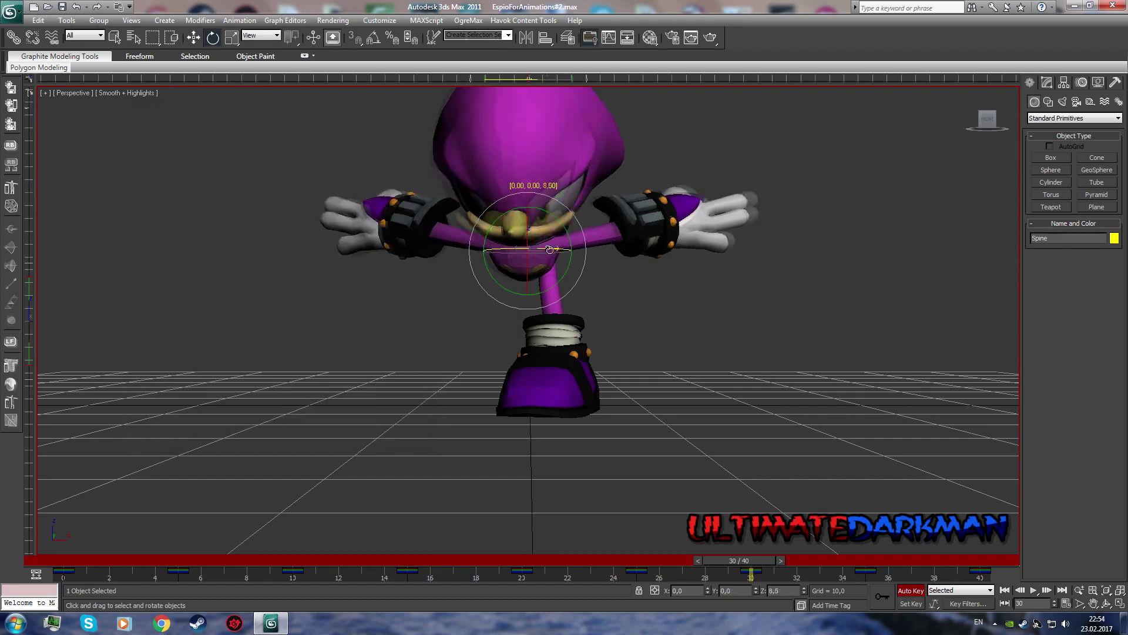
key(h)
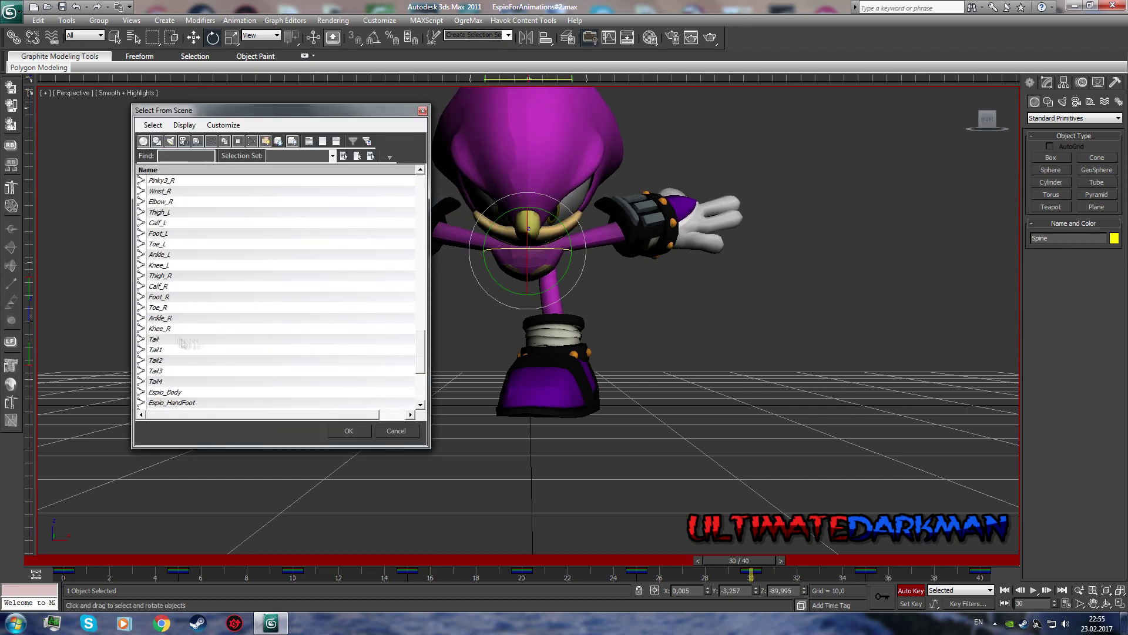
double_click(157, 212)
key(h)
double_click(182, 370)
Step: Advance a frame and reselect Hips, Thigh_R, Spine and Thigh_L for the next pose
key(period)
key(period)
key(period)
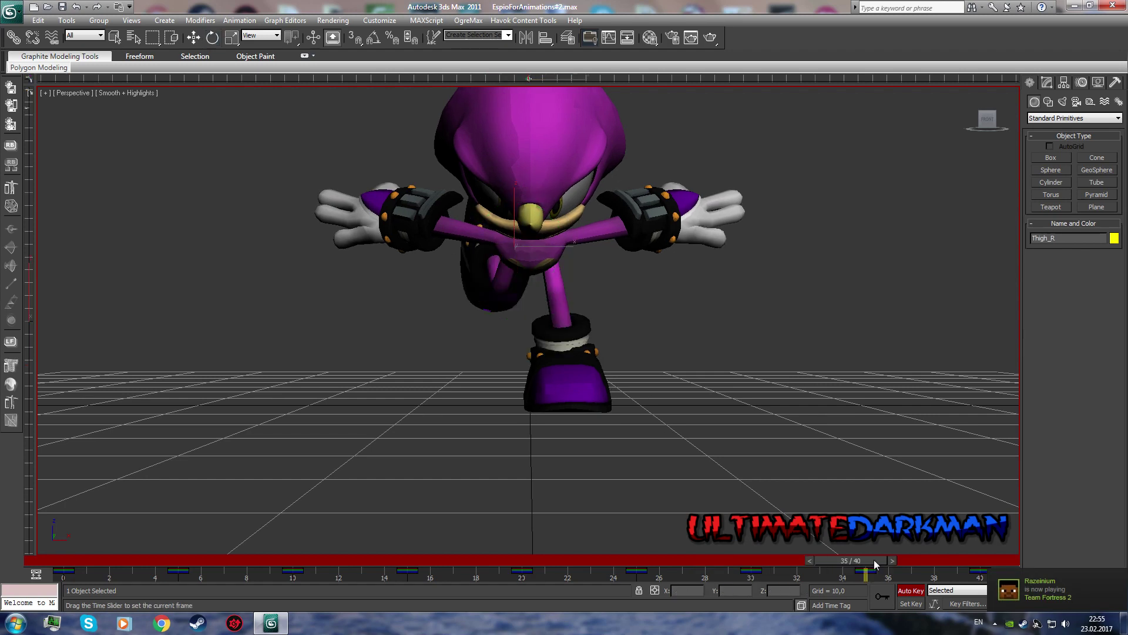
key(h)
double_click(156, 187)
key(h)
double_click(183, 370)
key(h)
double_click(156, 212)
key(h)
double_click(167, 246)
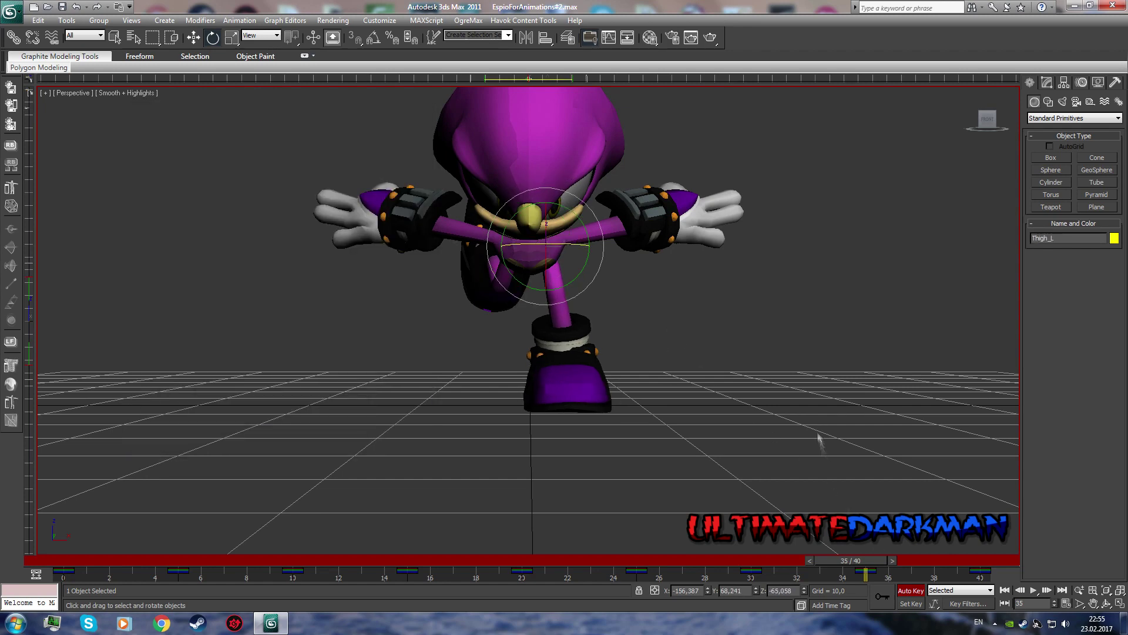
Step: Orbit to the side view, return to frame 5, and select Spine1 then Neck
alt+middle_drag(529, 353, 646, 353)
drag(850, 560, 182, 560)
key(h)
double_click(167, 224)
key(h)
double_click(167, 234)
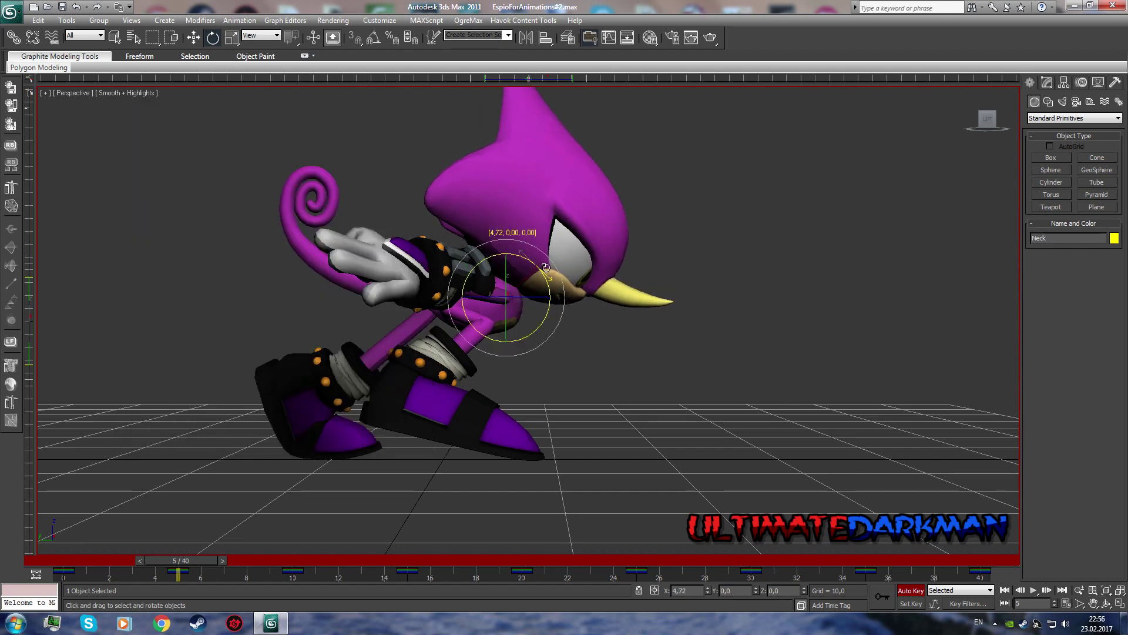
Step: At frame 5, rotate Spine1 slightly forward and select the Neck
mouse_move(179, 560)
mouse_down()
mouse_move(292, 560)
mouse_move(176, 560)
mouse_up()
key(h)
double_click(168, 223)
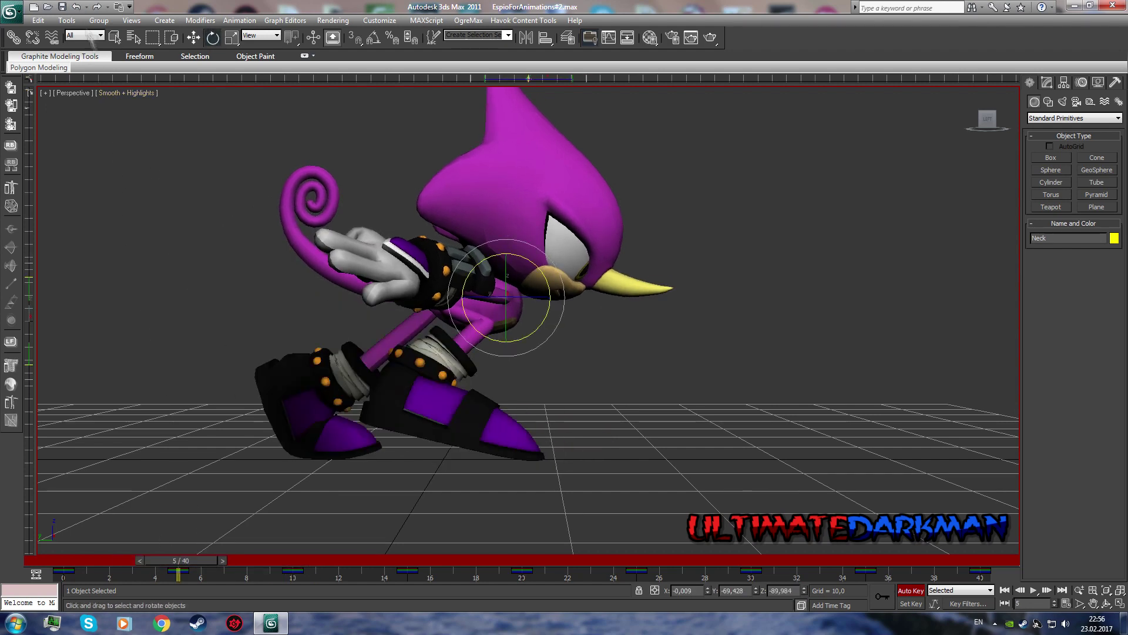
drag(507, 277, 530, 271)
key(h)
double_click(168, 235)
Step: At frame 10, select Spine, Spine1 and Neck in turn
drag(178, 561, 292, 561)
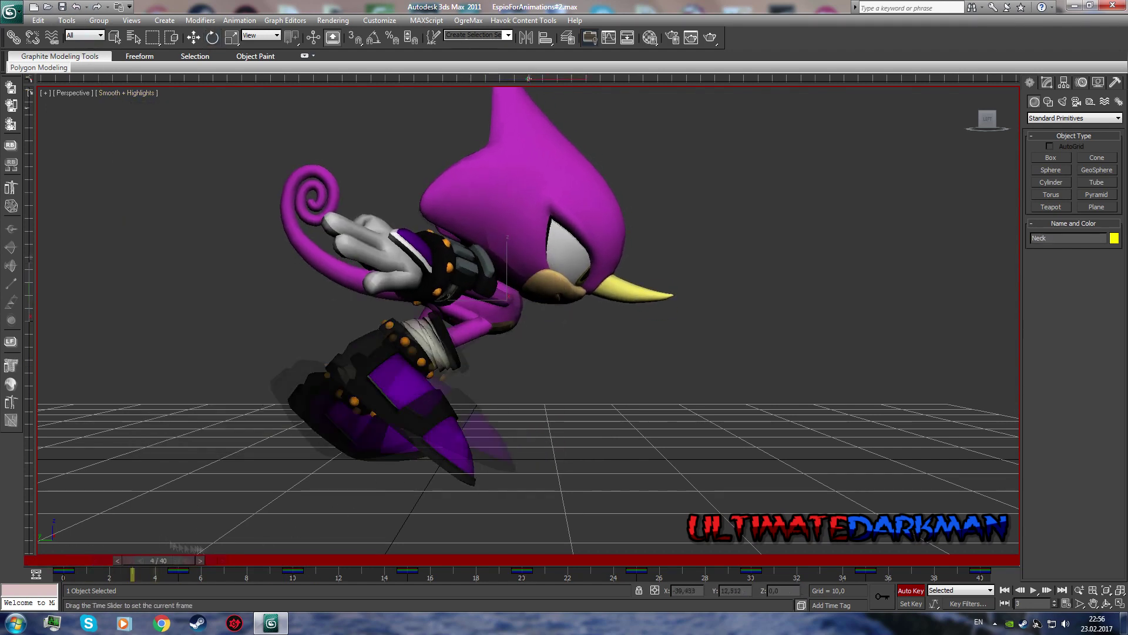
key(h)
double_click(158, 220)
key(h)
double_click(162, 228)
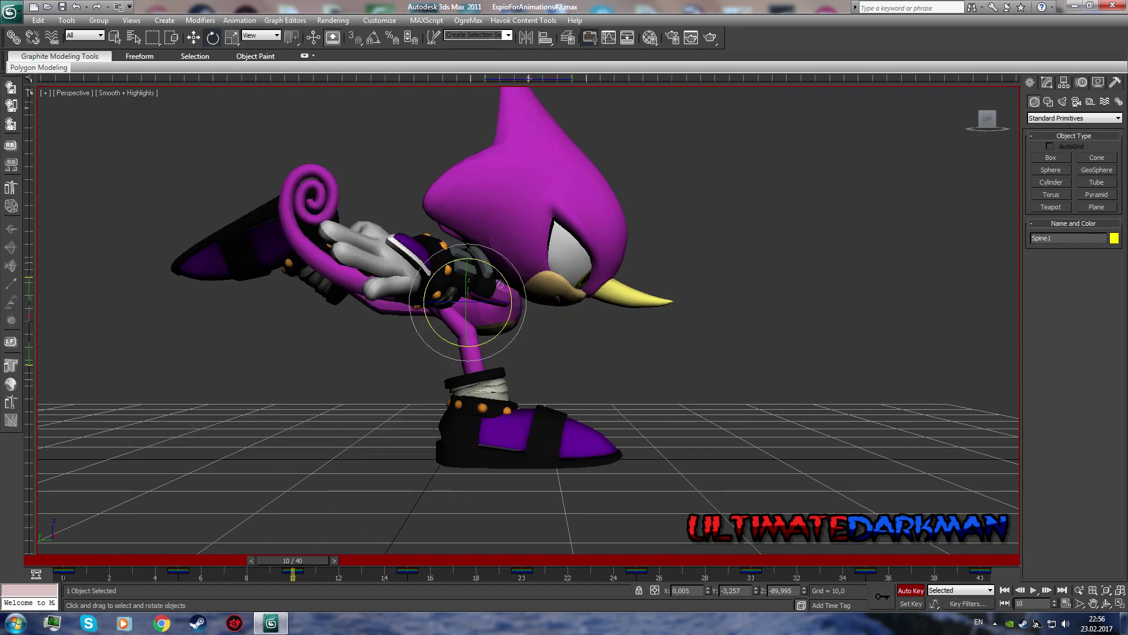
key(h)
double_click(168, 235)
Step: At frames 25–30, lean Spine1 forward and tilt the head with the Neck
mouse_move(292, 560)
mouse_down()
mouse_move(84, 560)
mouse_move(627, 560)
mouse_up()
drag(534, 267, 538, 273)
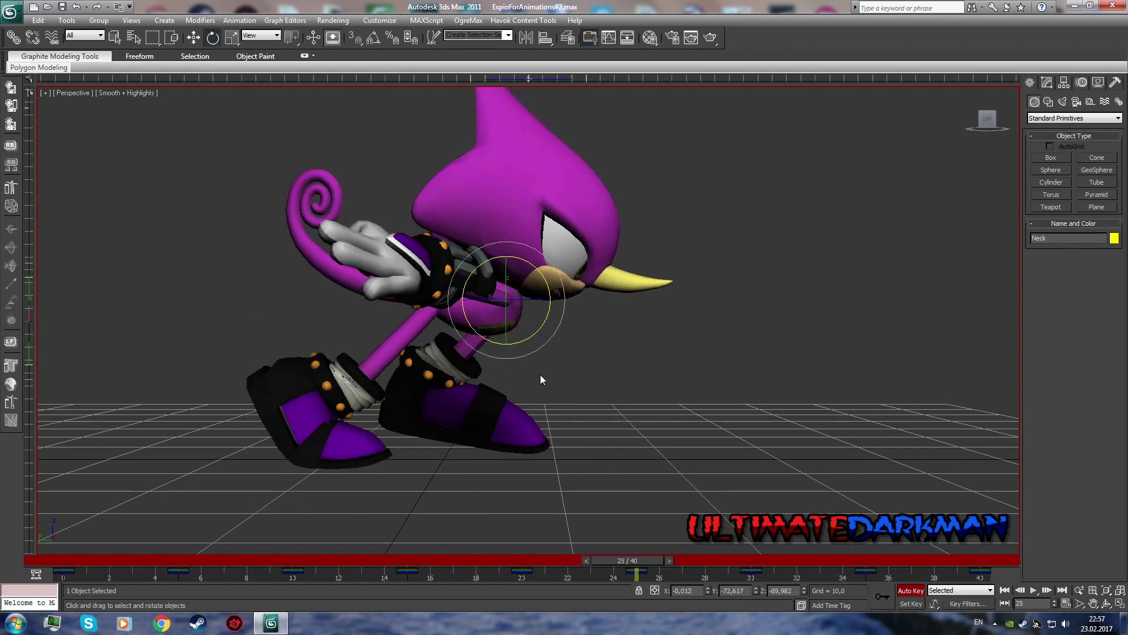
click(473, 253)
drag(627, 560, 739, 560)
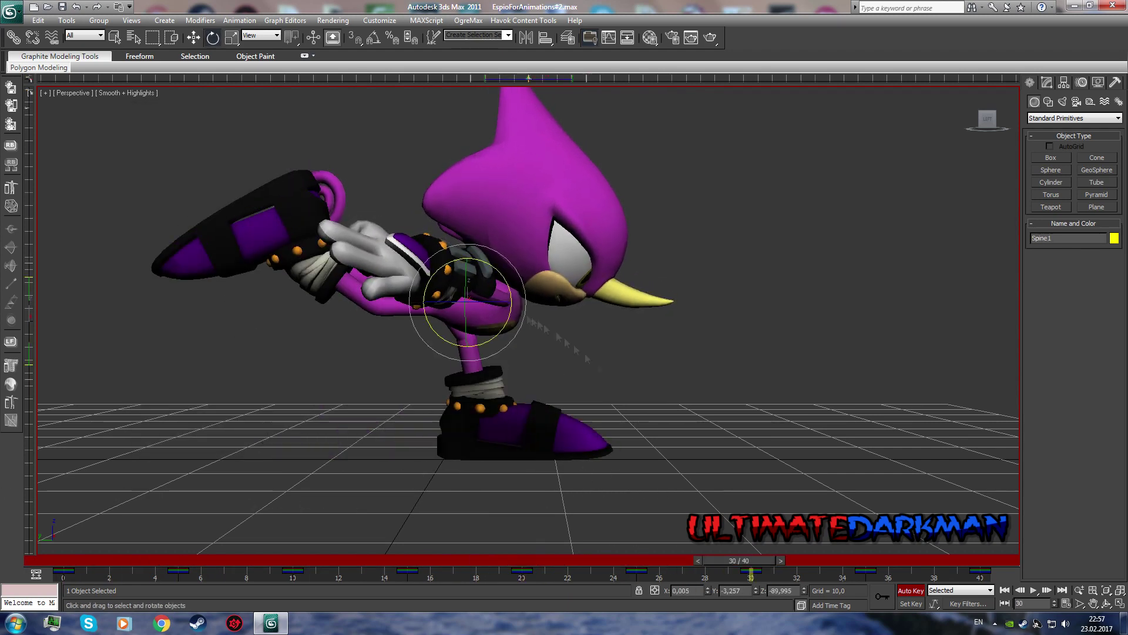
key(h)
double_click(253, 242)
drag(517, 258, 522, 268)
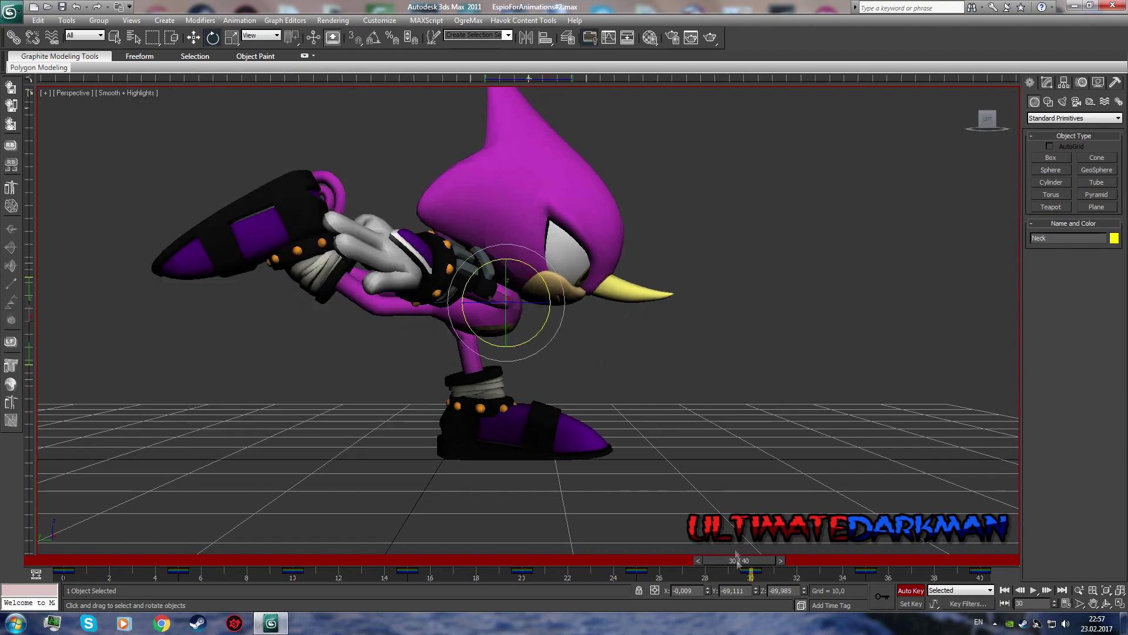
Step: Play the run cycle while orbiting behind and back to the side, then select Tail
key(slash)
mouse_move(909, 453)
alt+middle_down()
mouse_move(897, 172)
mouse_move(894, 262)
mouse_move(970, 93)
alt+middle_up()
key(slash)
alt+middle_drag(969, 176, 881, 188)
key(h)
double_click(154, 202)
drag(649, 560, 176, 560)
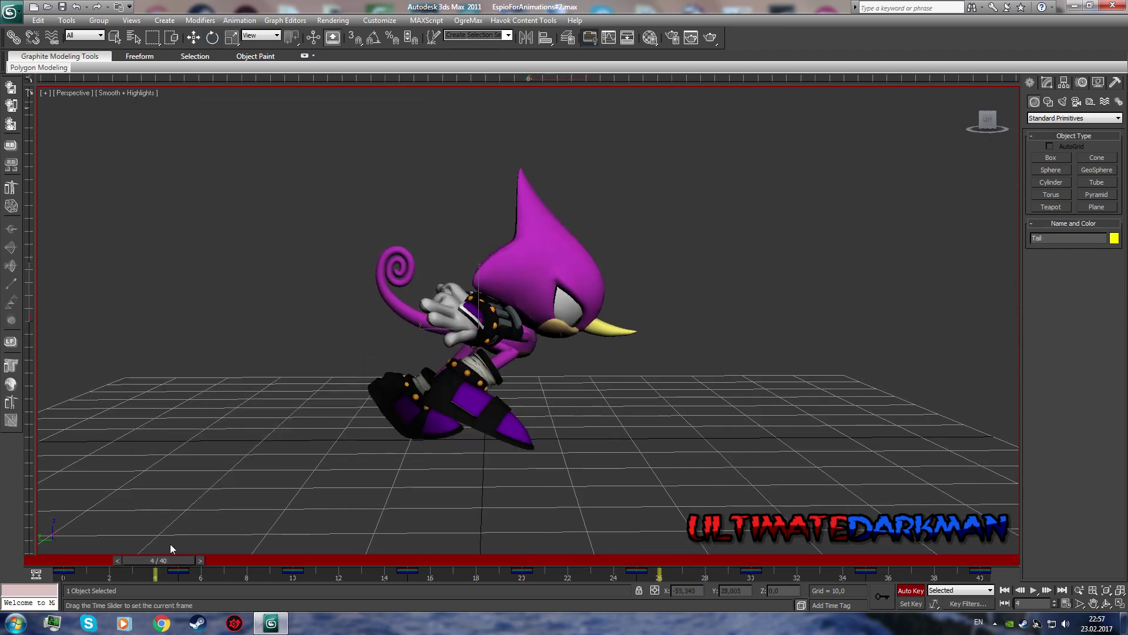
Step: Scrub the run between frames 8 and 25, switching the ViewCube between front and side
drag(304, 577, 639, 523)
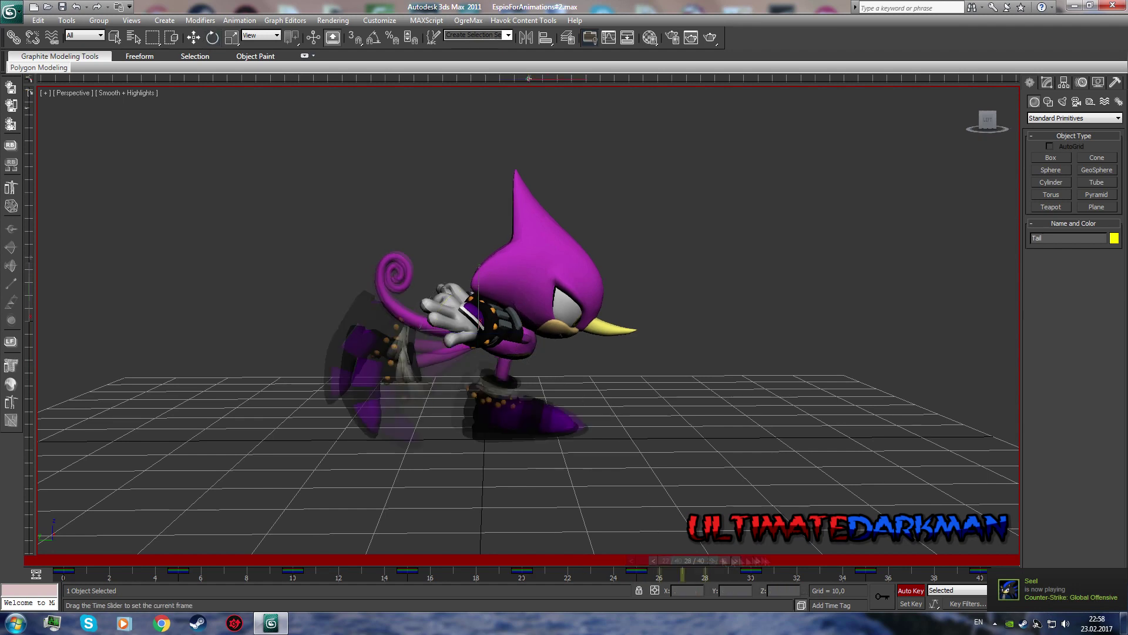
drag(757, 568, 265, 563)
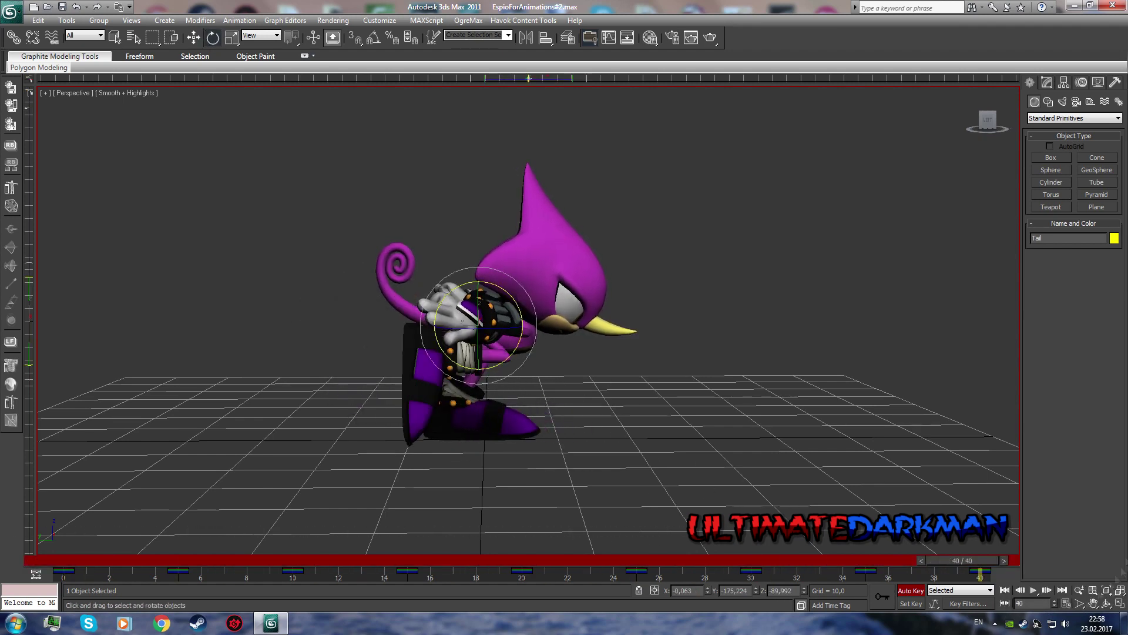
click(987, 125)
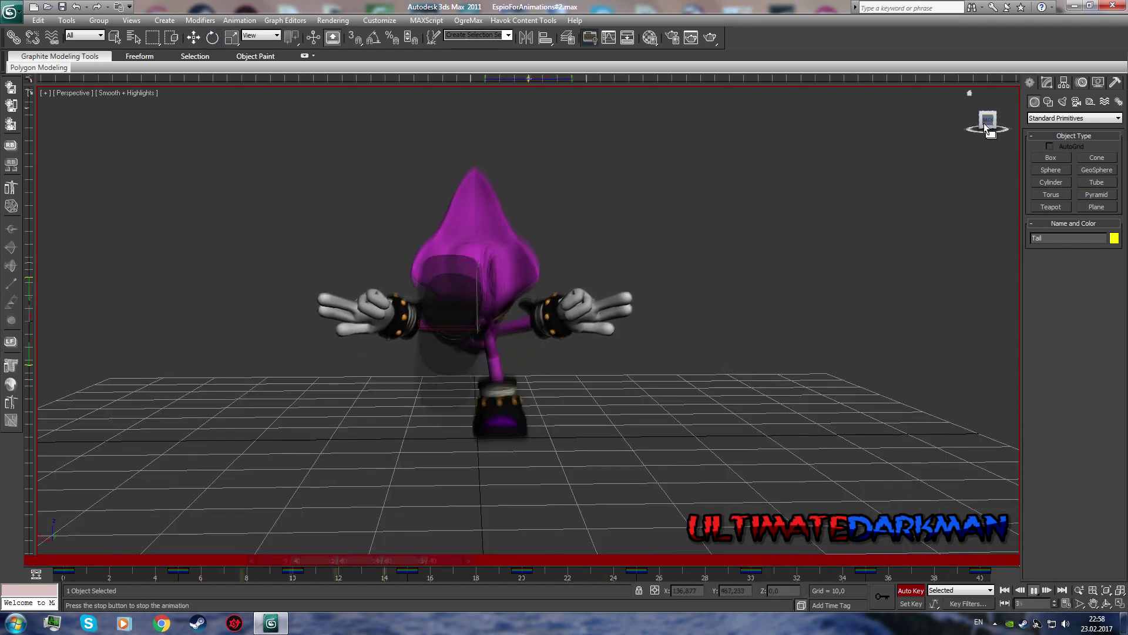
click(987, 126)
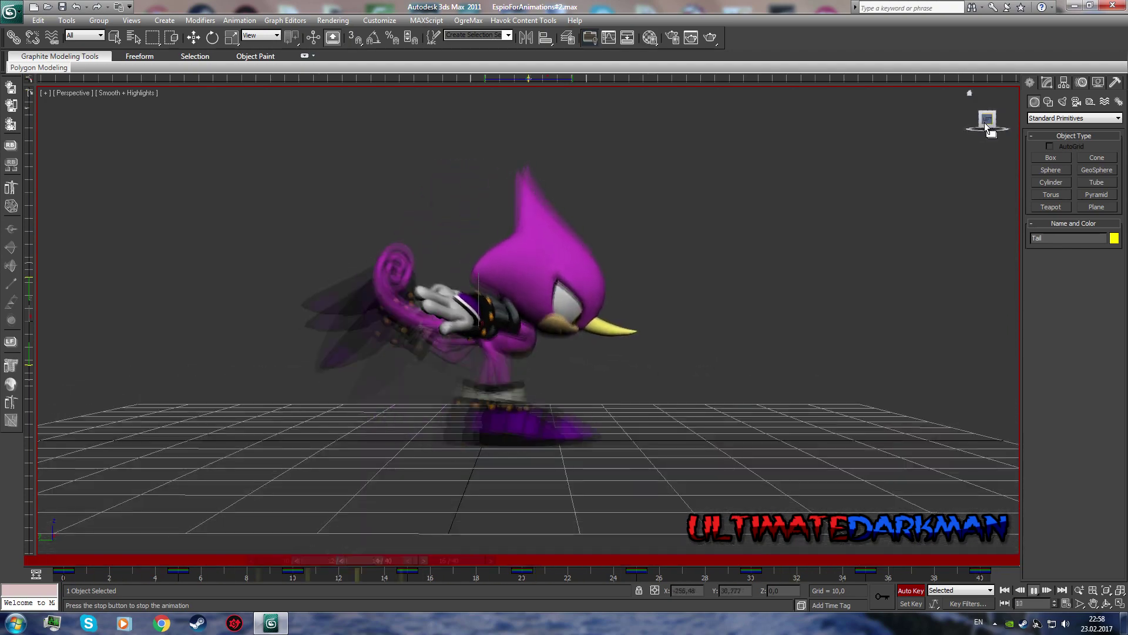
click(987, 126)
Step: At frame 10, rotate UpperArm_L and UpperArm_R on Z to swing both upper arms
key(e)
scroll(393, 271, up, 3)
key(n)
key(h)
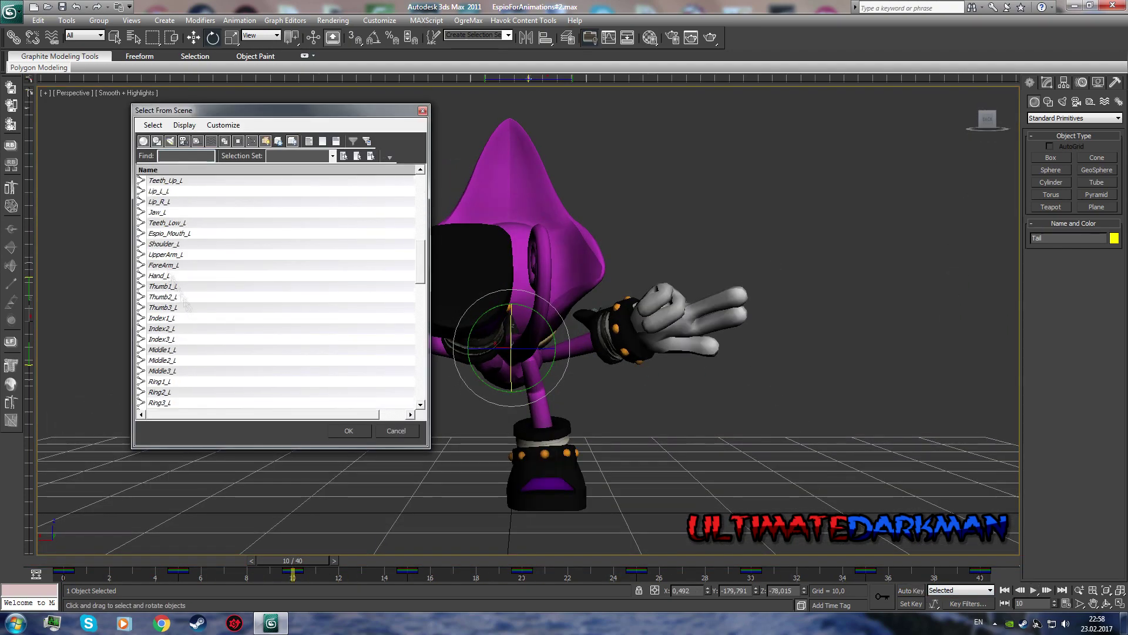
double_click(166, 254)
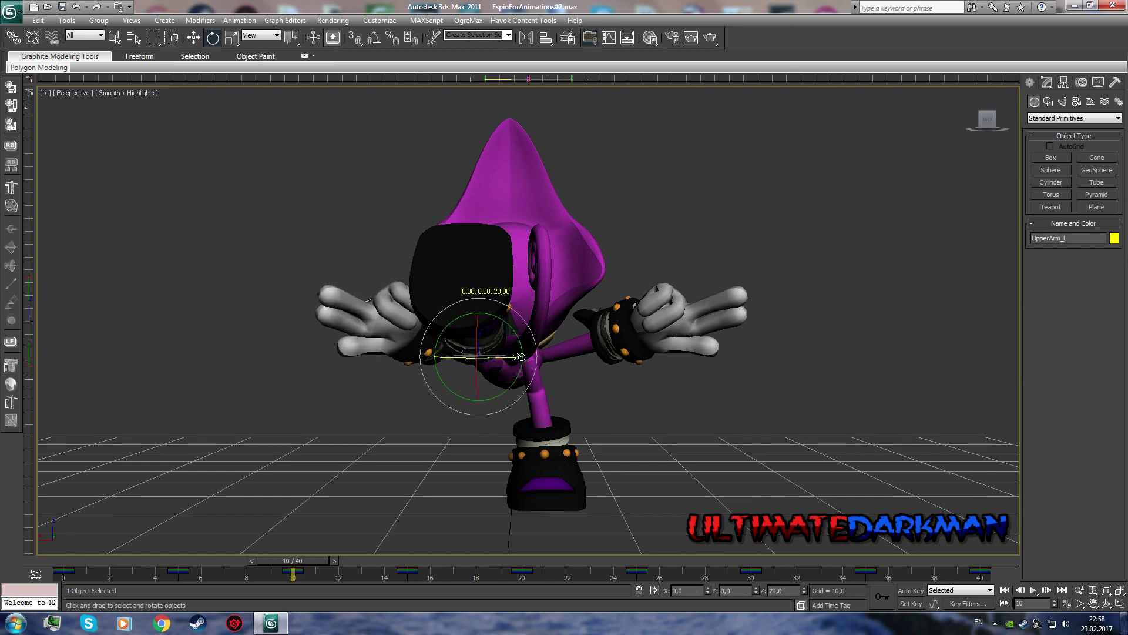
key(h)
scroll(209, 361, down, 5)
double_click(166, 307)
drag(529, 357, 534, 360)
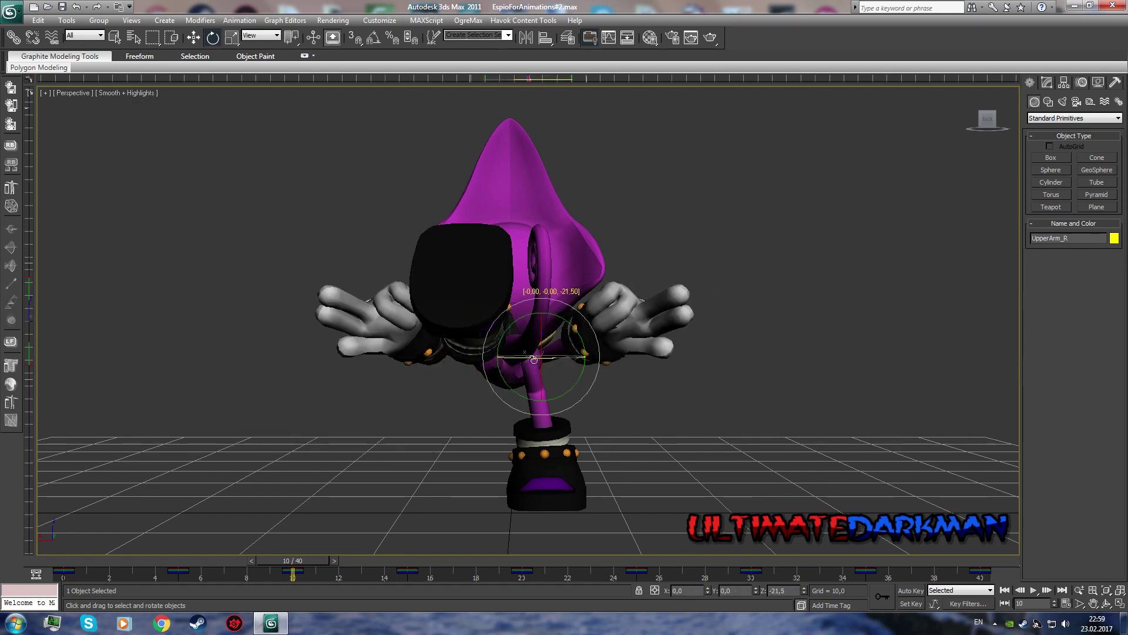
Step: Play the 40-frame run cycle, reviewing it from side, front and back views
key(slash)
mouse_move(987, 121)
mouse_down()
mouse_move(970, 93)
mouse_move(750, 236)
mouse_up()
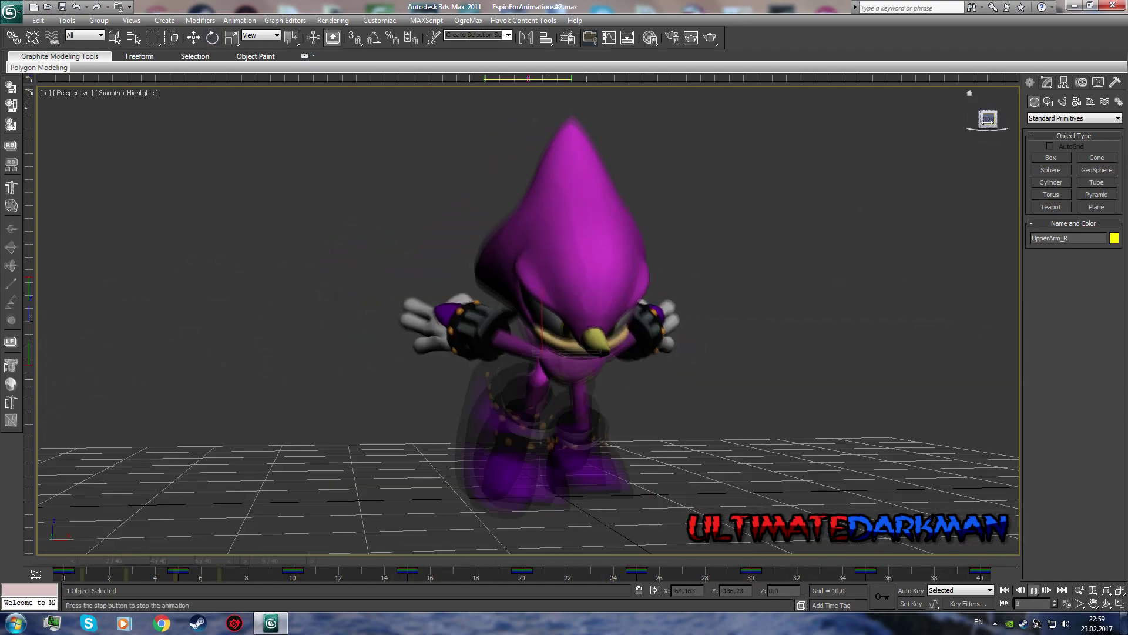
drag(985, 120, 988, 121)
click(987, 120)
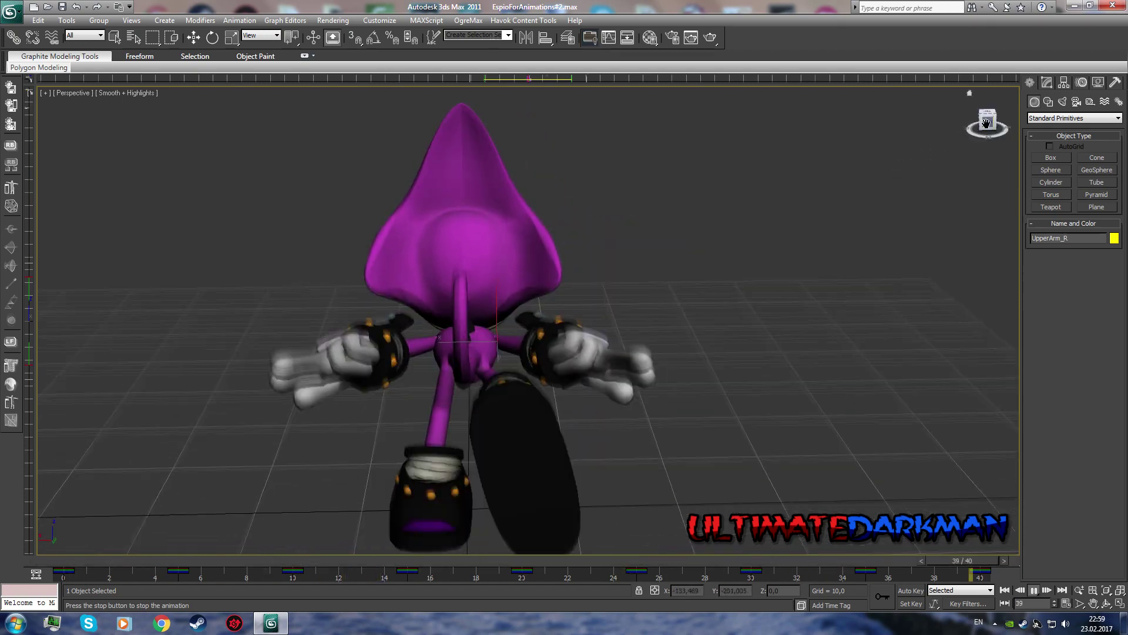
click(1034, 590)
drag(987, 120, 988, 120)
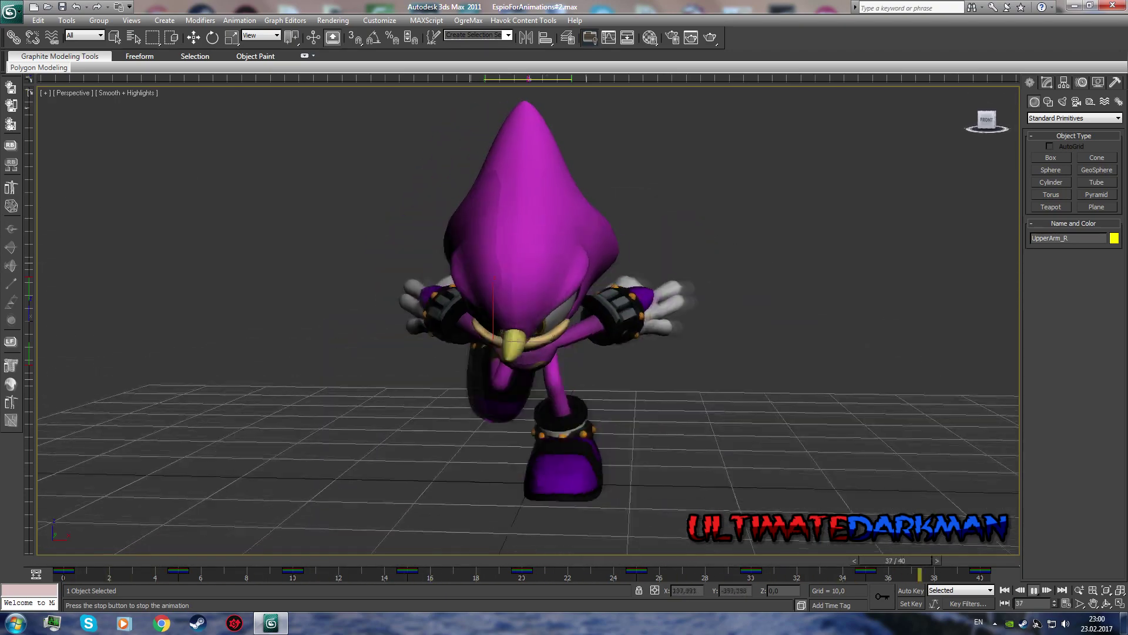